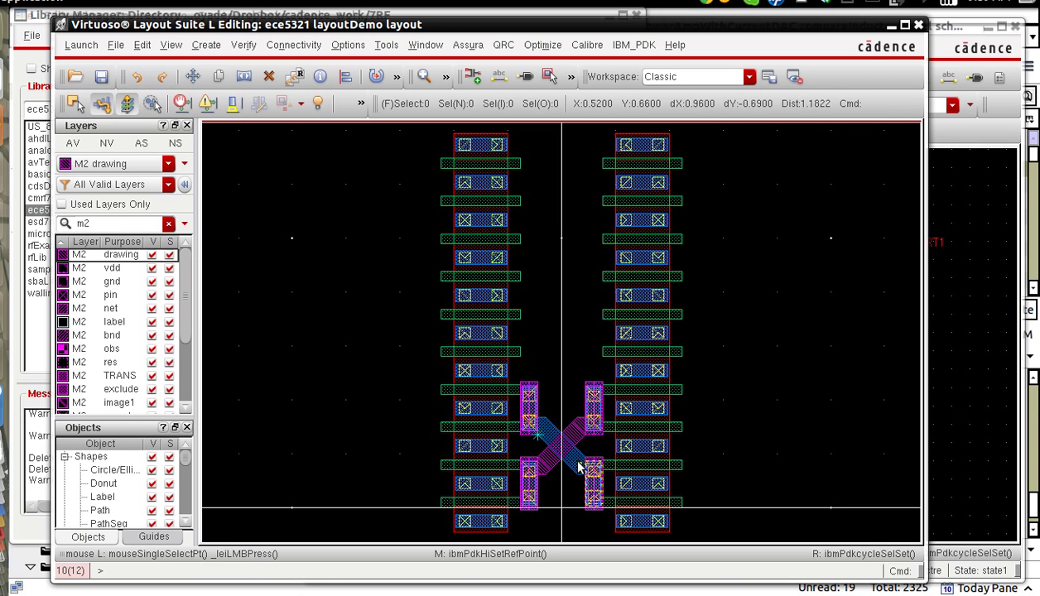
Copy the M1/M2 crossover between the gate contacts 1.4 upward, onto the upper end of the upper gate via pair
key("z")
left_click(483, 340)
left_click(633, 513)
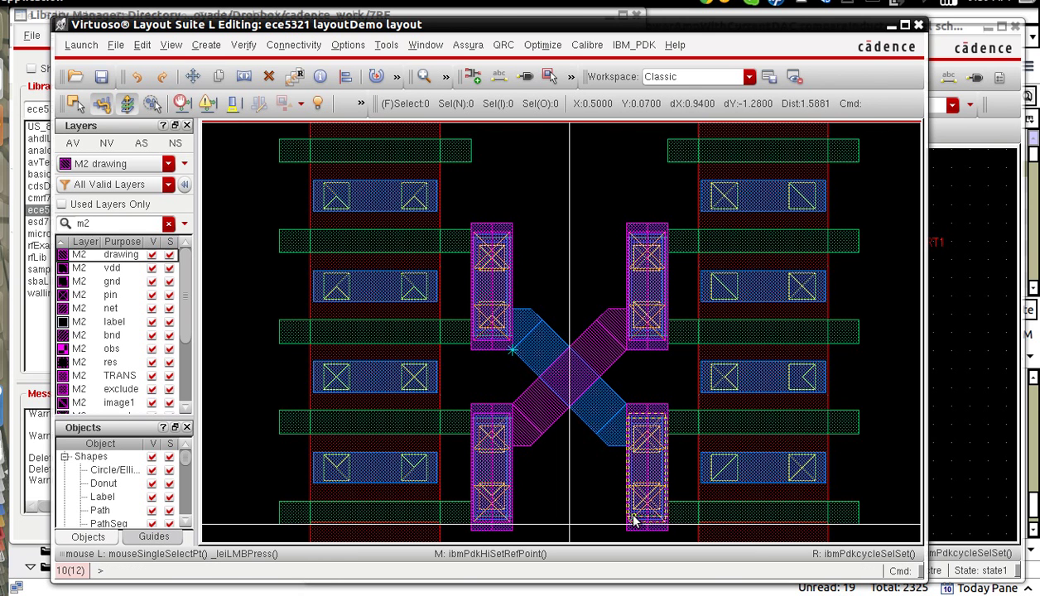
key("c")
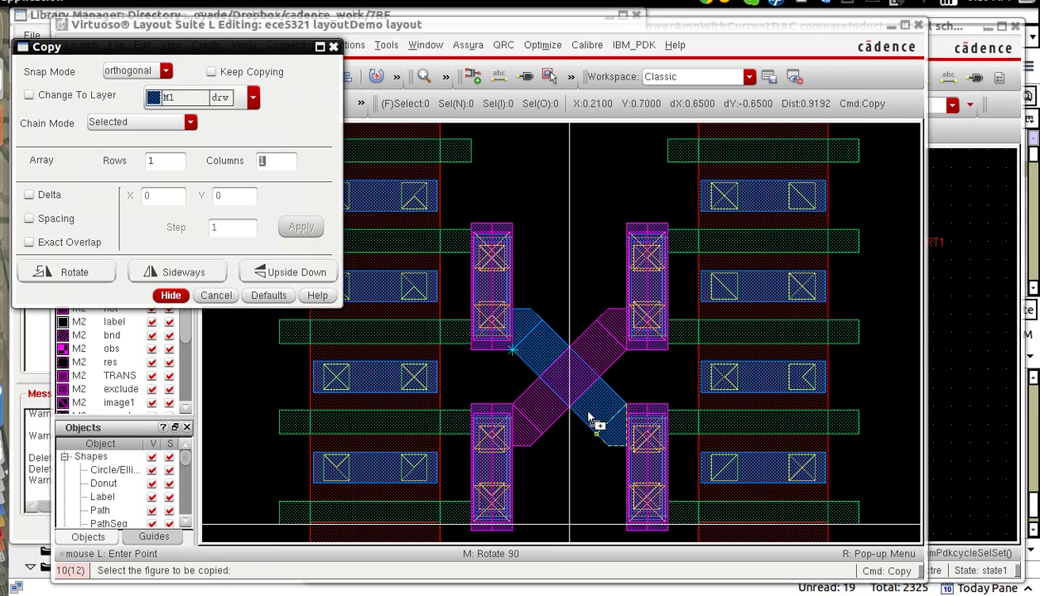
key("Escape")
left_click_drag(477, 286, 672, 471)
key("c")
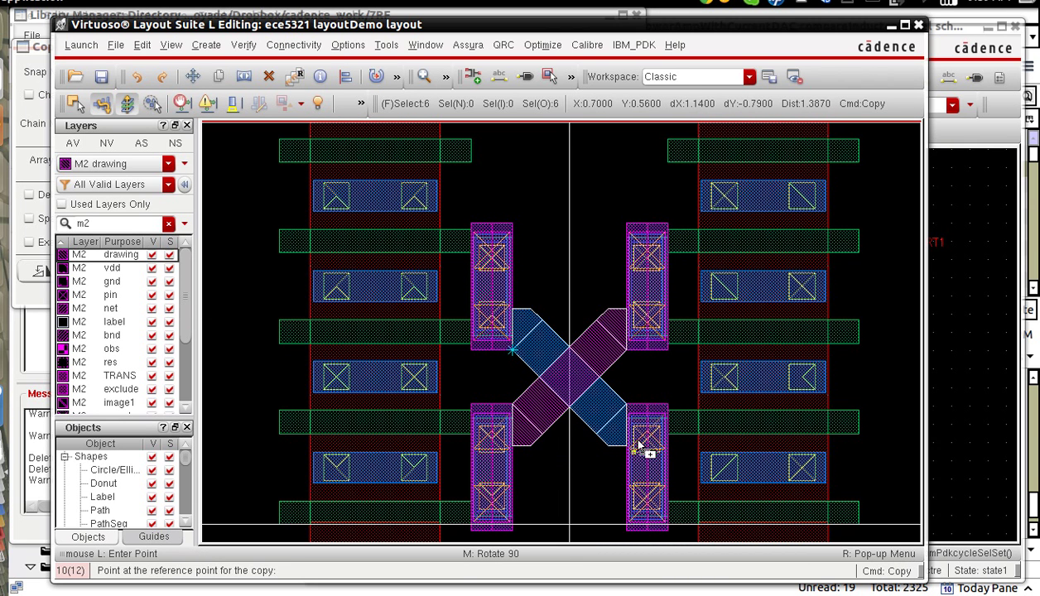
left_click(513, 405)
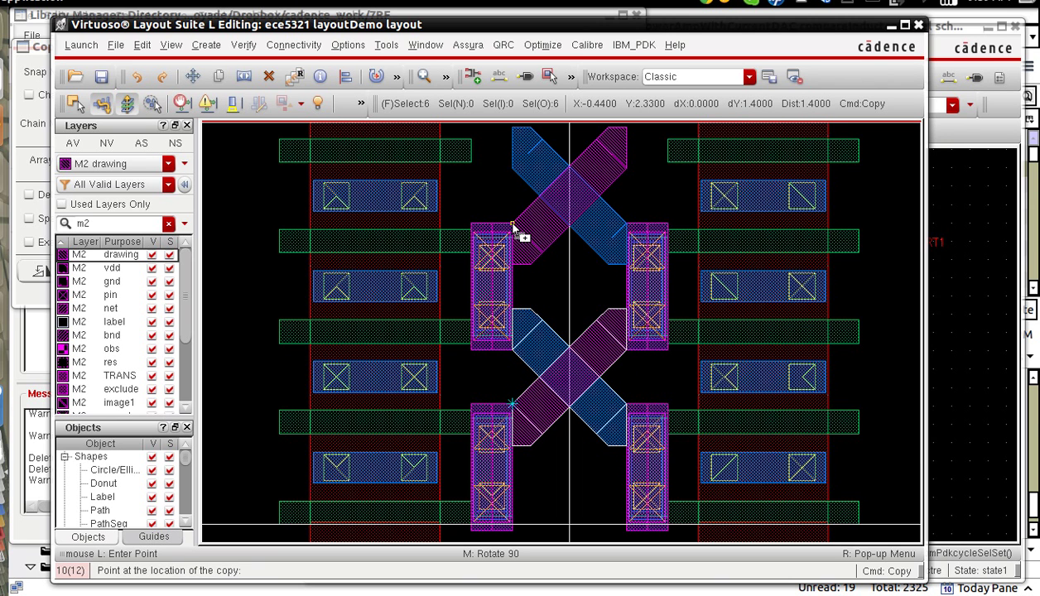
left_click(515, 232)
key("Escape")
key("f")
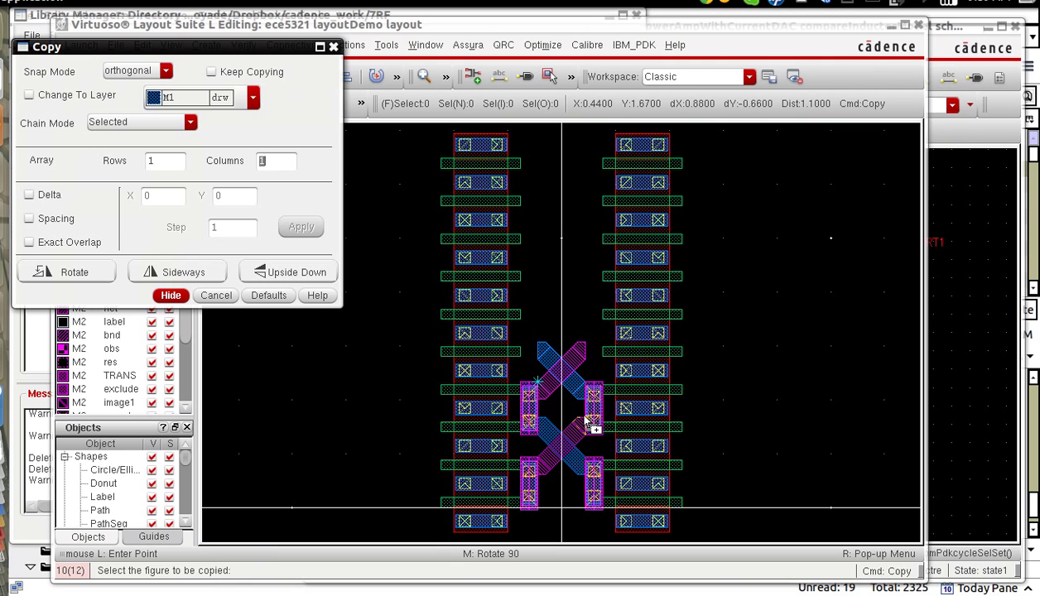
Copy both crossovers and their gate via pairs upward as an array of 3 rows and 1 column with a 2.8 row pitch
key("c")
left_click(522, 352)
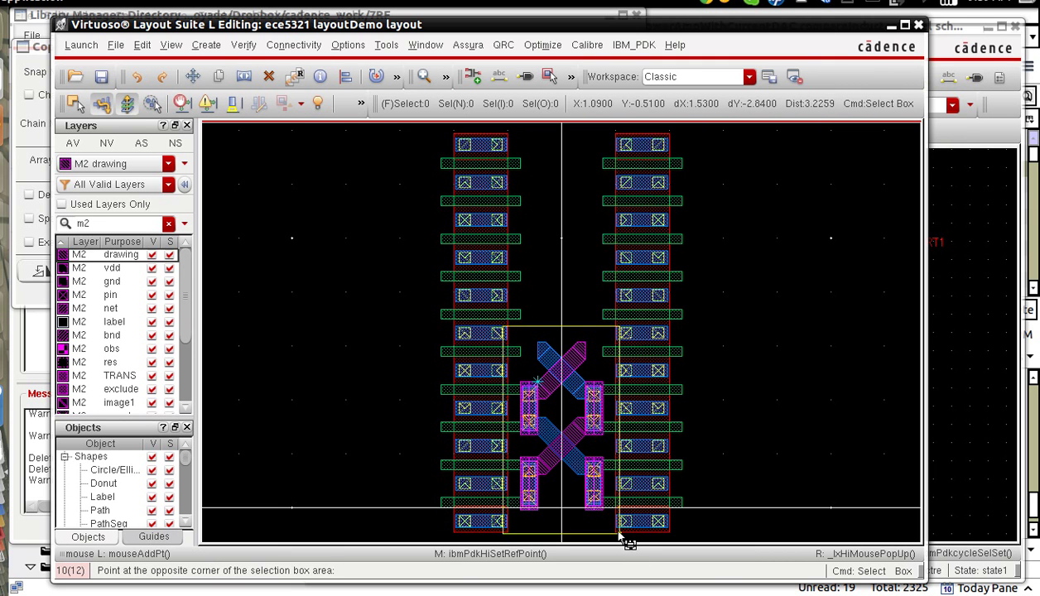
left_click(615, 527)
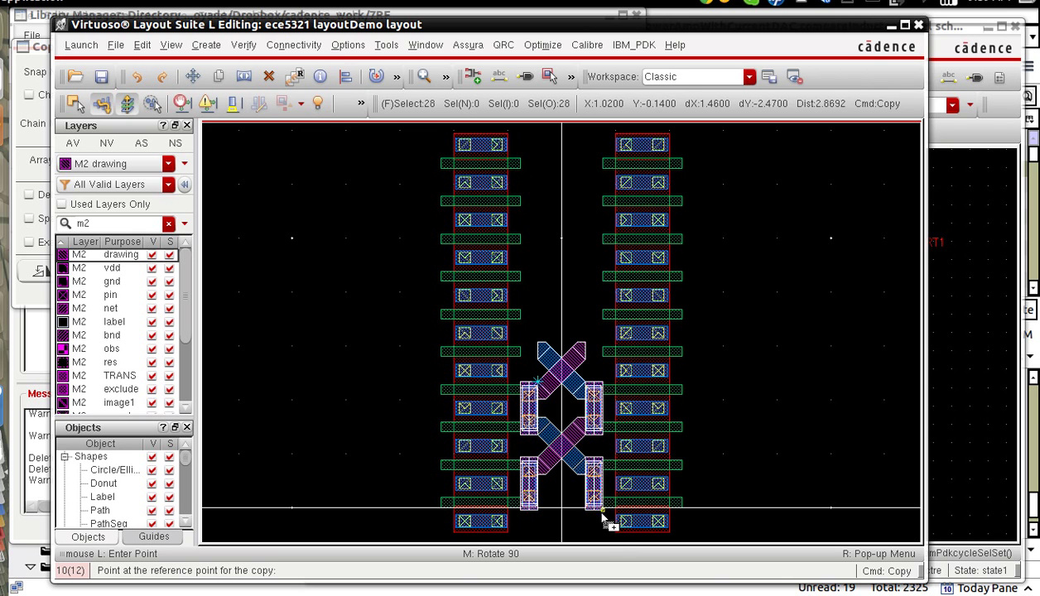
left_click(42, 146)
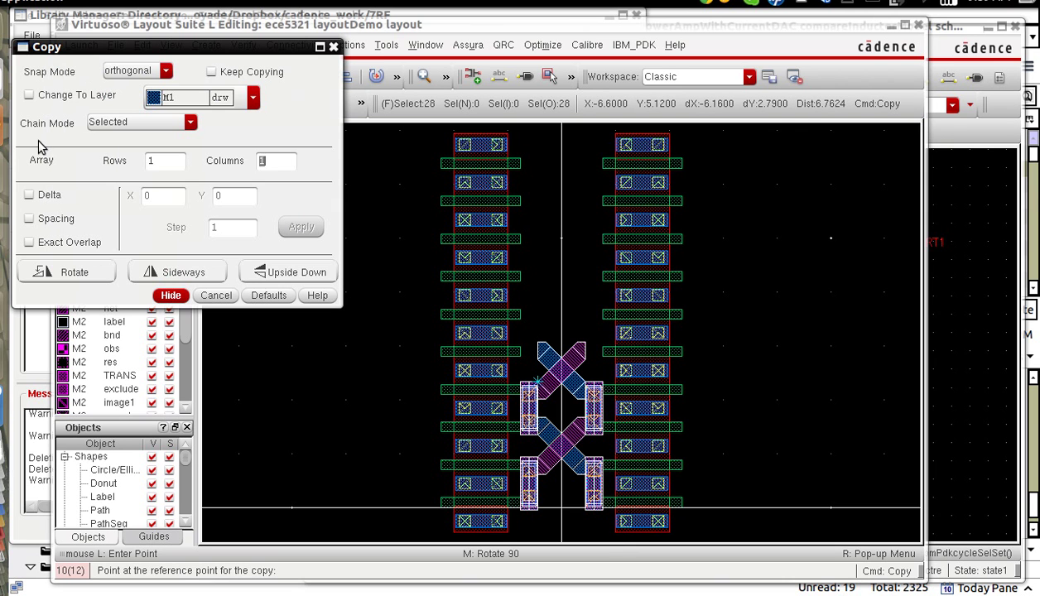
double_click(156, 160)
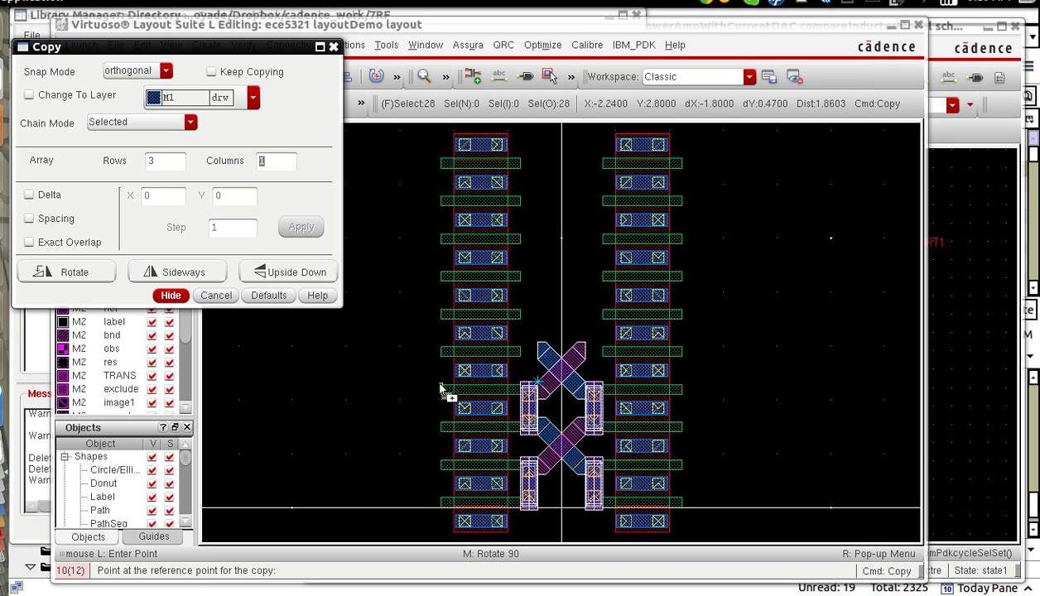
left_click(441, 508)
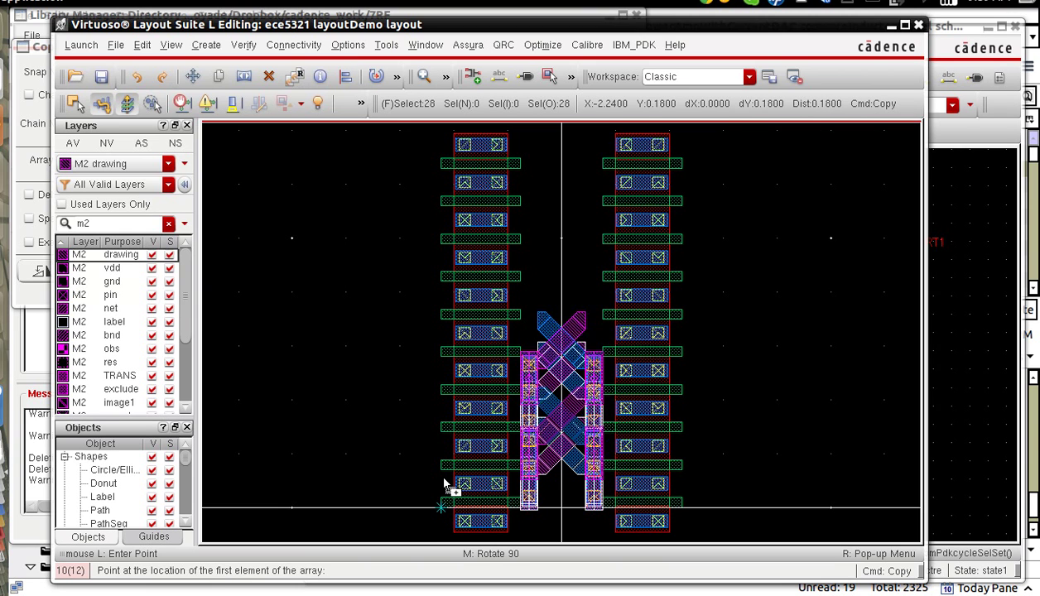
left_click(441, 361)
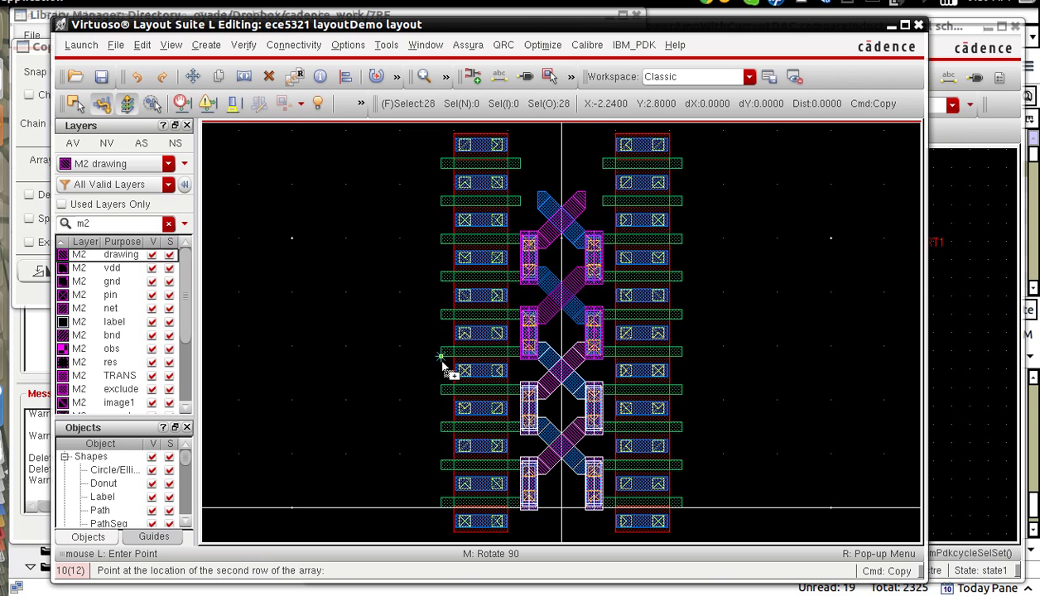
left_click(442, 204)
key("f")
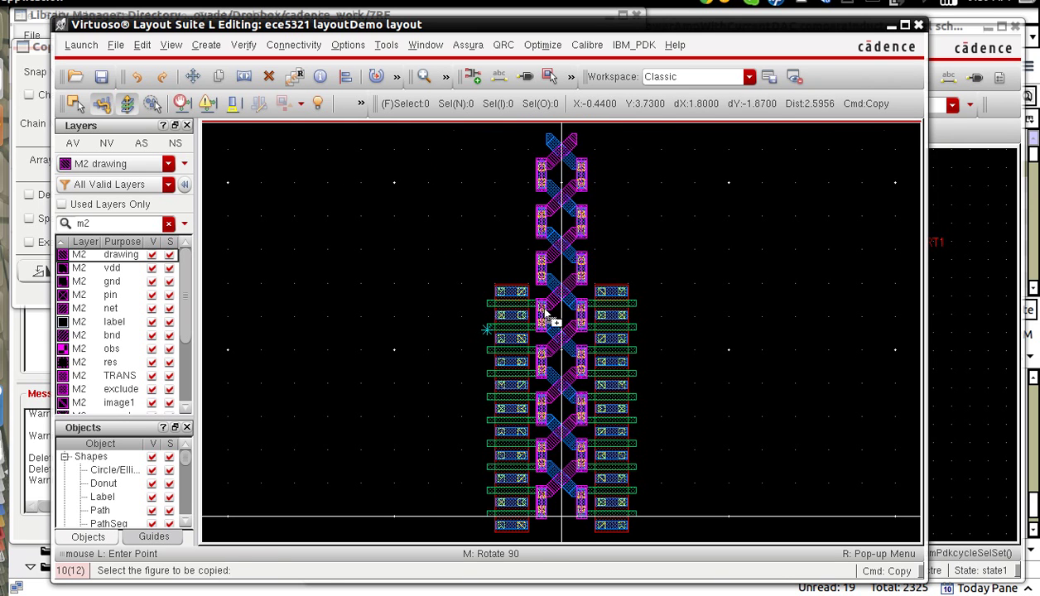
Delete the topmost crossover on the transistors and all surplus crossovers and gate vias extending above them
key("Escape")
left_click_drag(524, 130, 606, 317)
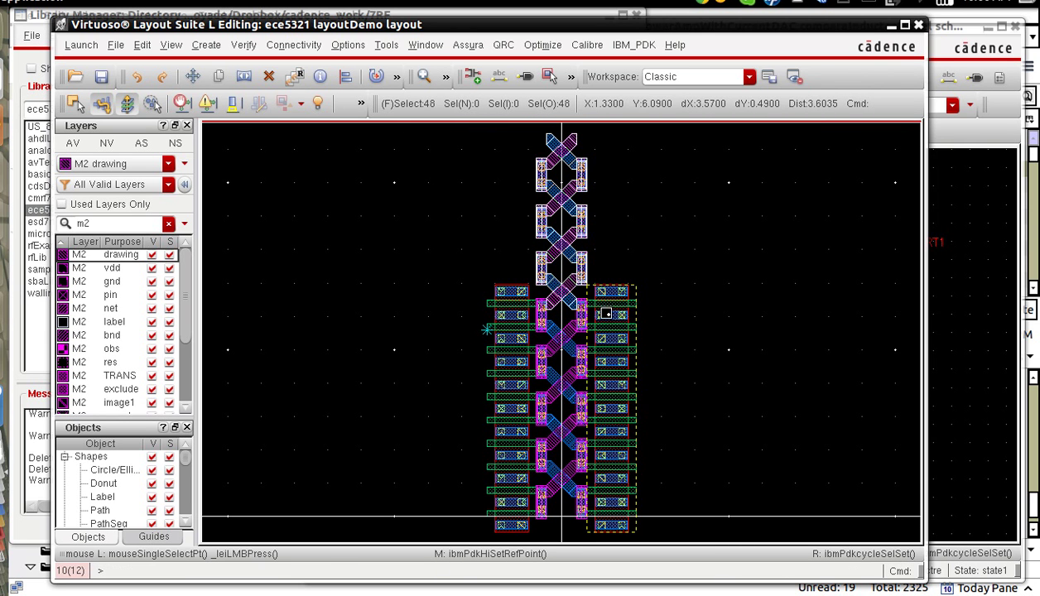
key("Delete")
key("f")
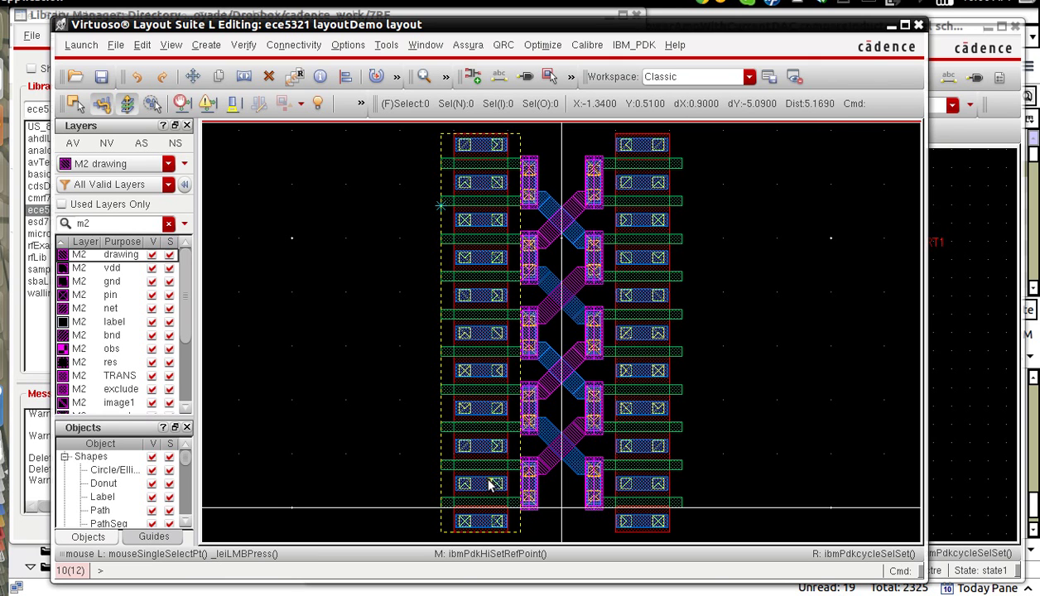
Place an M1 to M3 via stack with 1 row and 2 columns on the left transistor's lowest source/drain contact
key("alt+c")
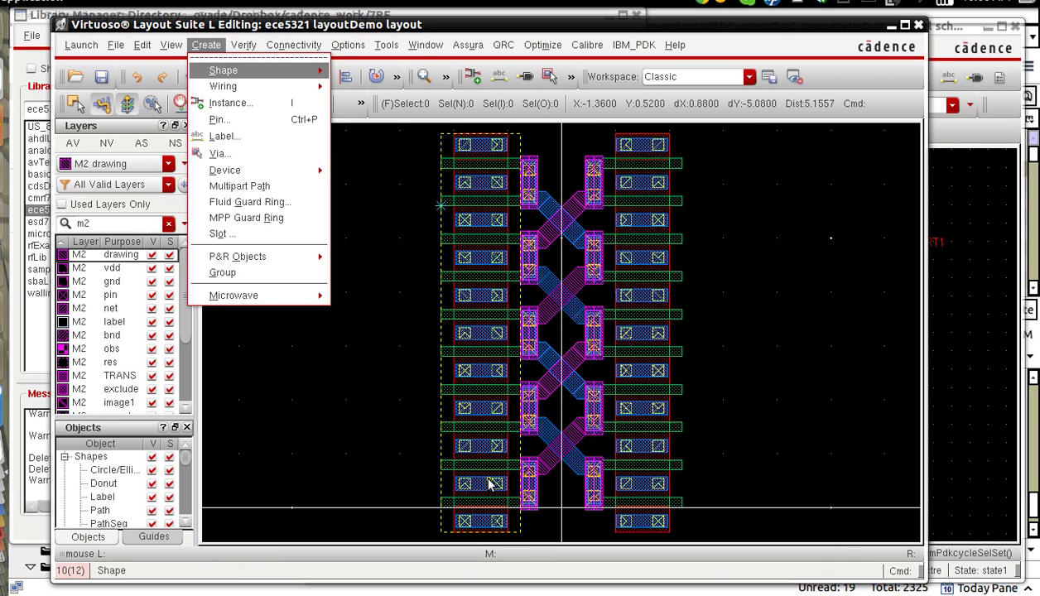
key("v")
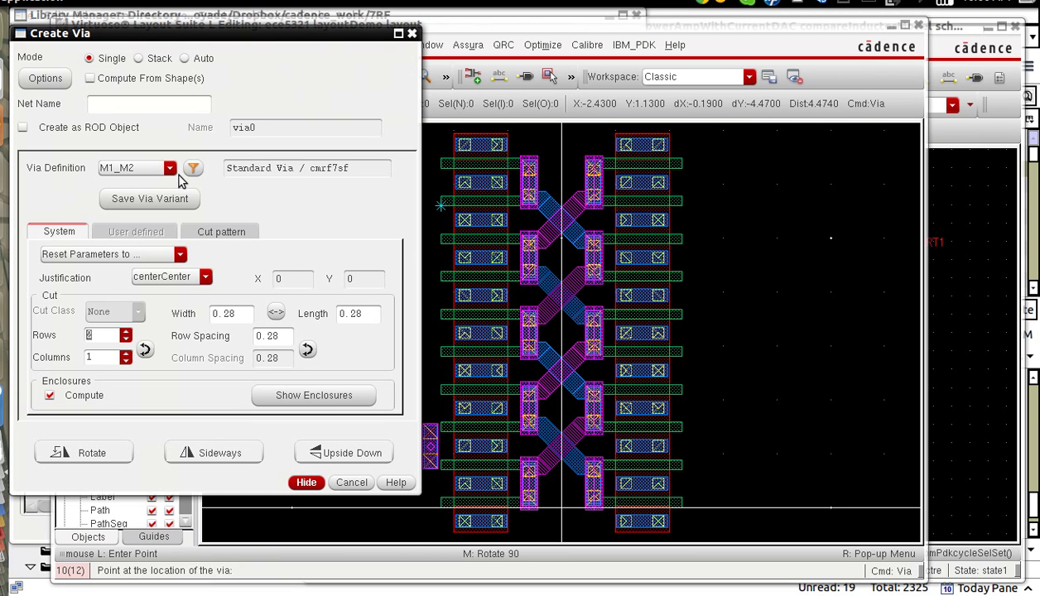
left_click(170, 169)
left_click(170, 169)
left_click(141, 58)
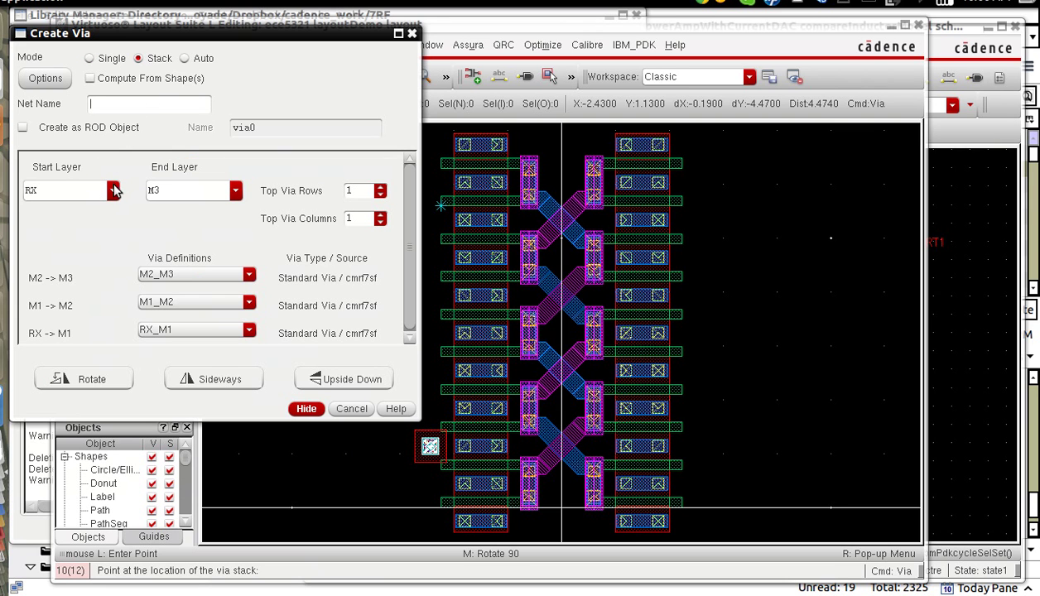
left_click(112, 191)
left_click(44, 235)
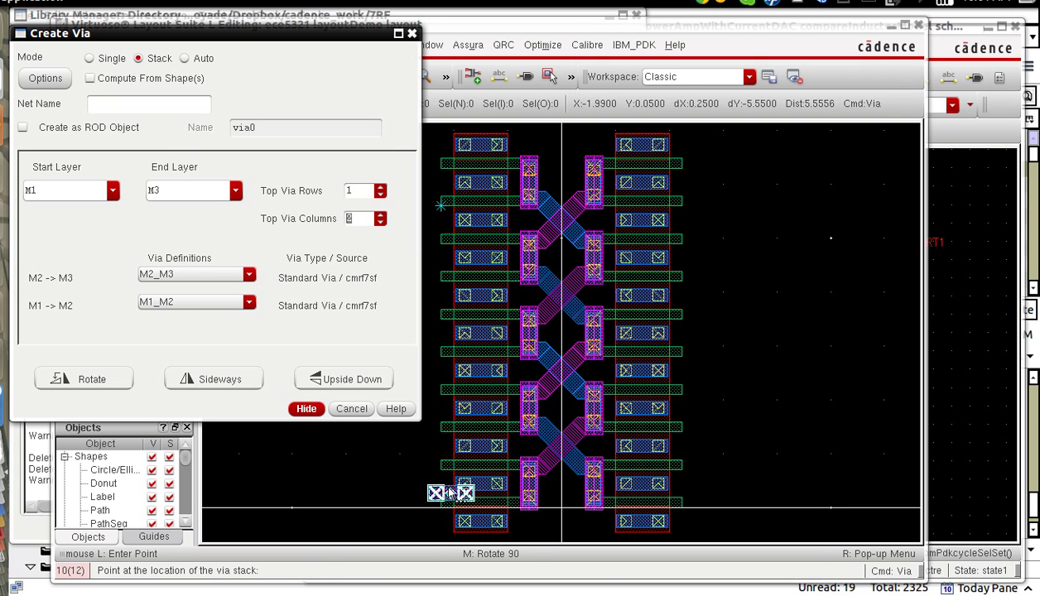
key("z")
left_click(472, 495)
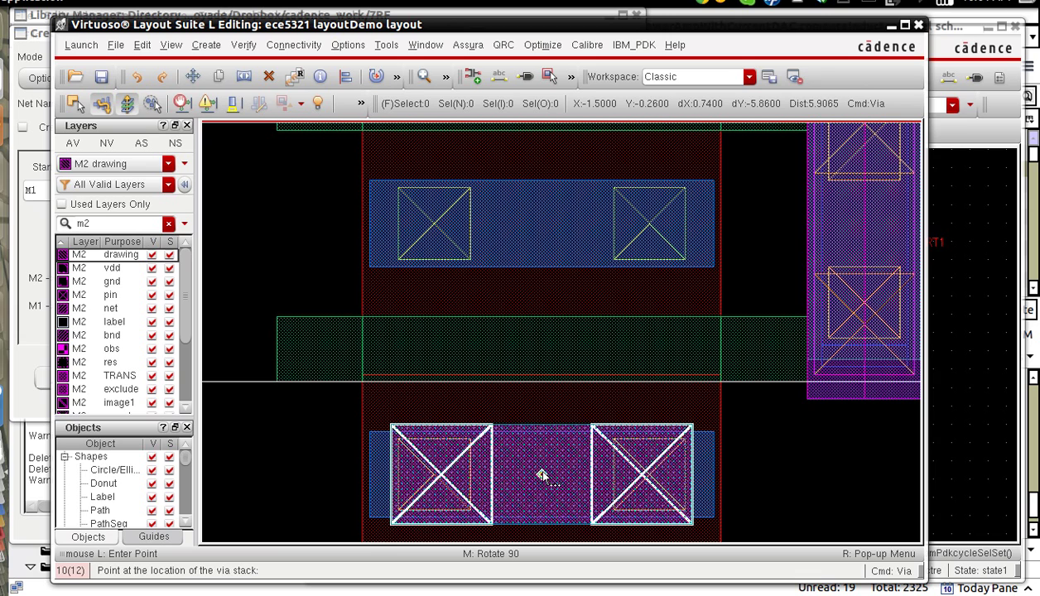
left_click(543, 476)
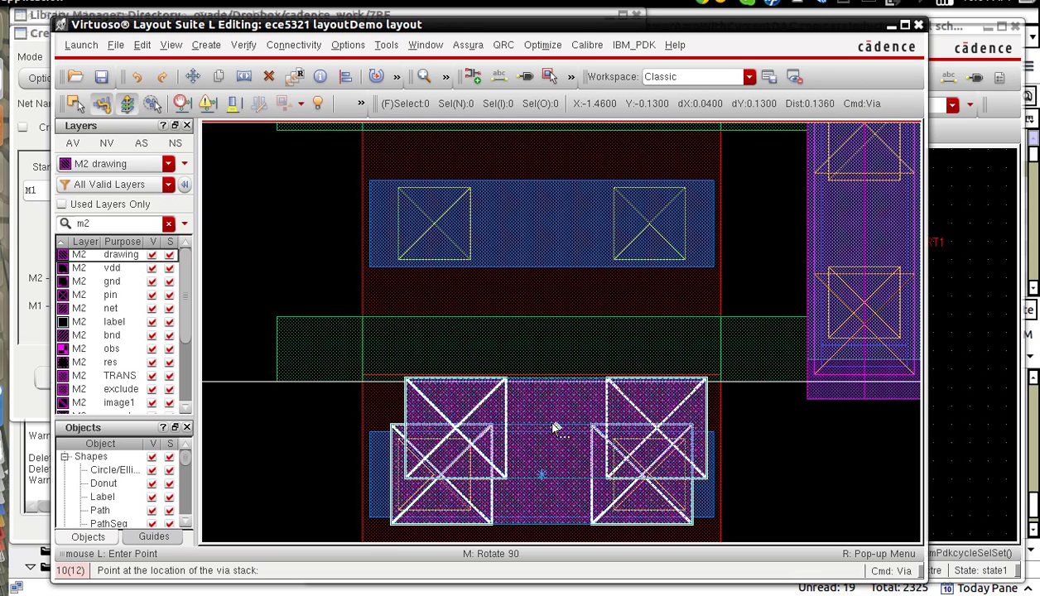
Place a single M1_M2 via with 1 row and 2 columns on the left transistor's second-lowest source/drain contact
key("F3")
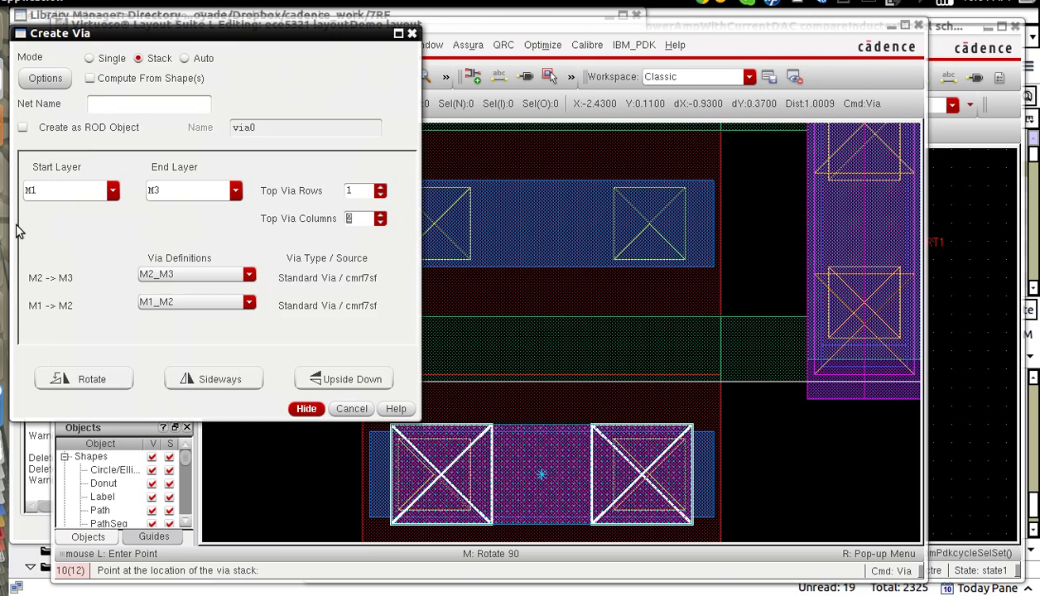
left_click(89, 59)
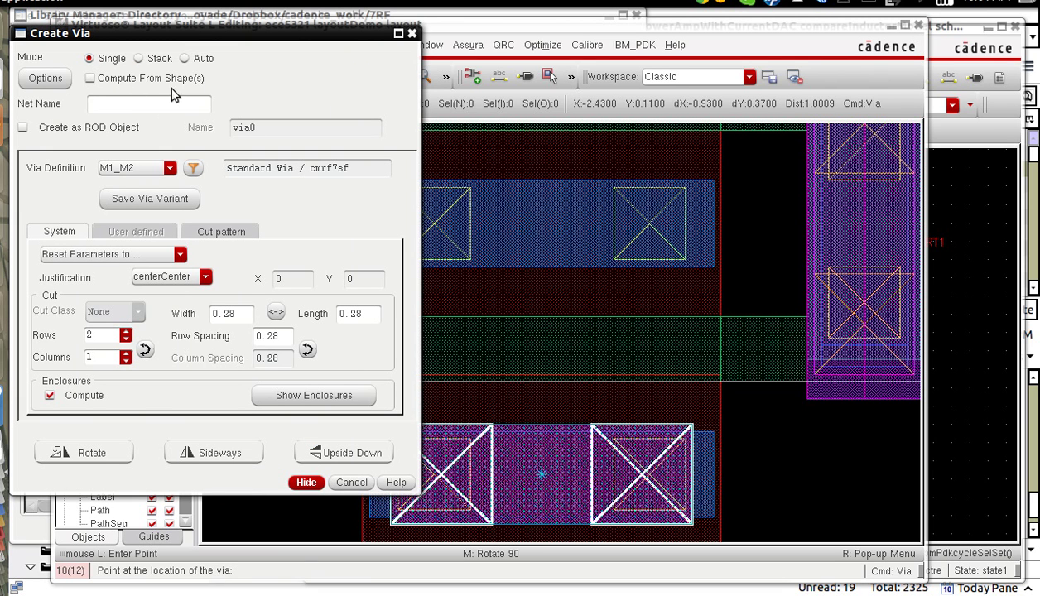
left_click(125, 340)
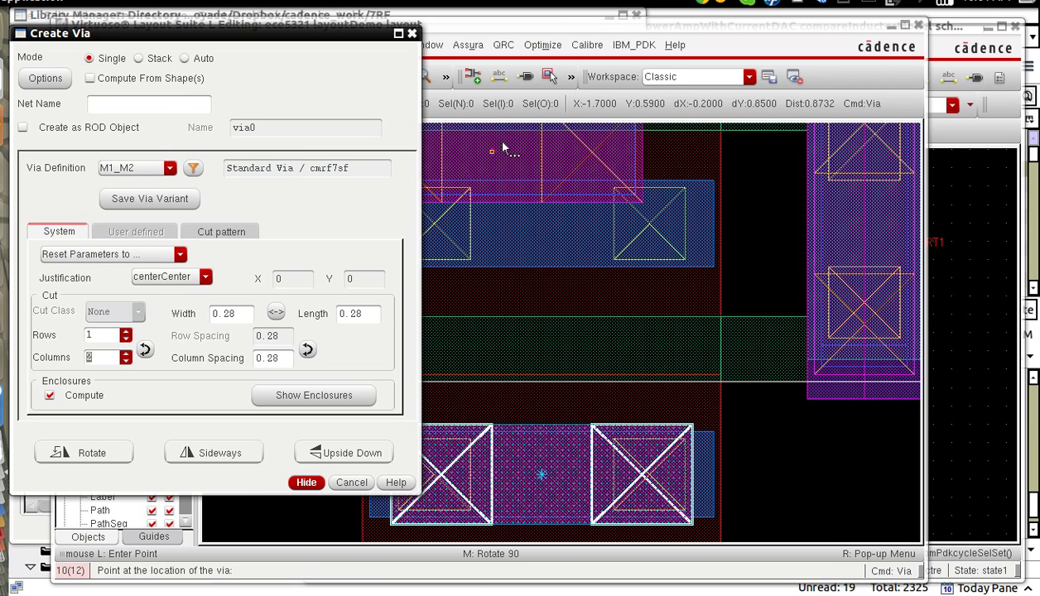
left_click(639, 29)
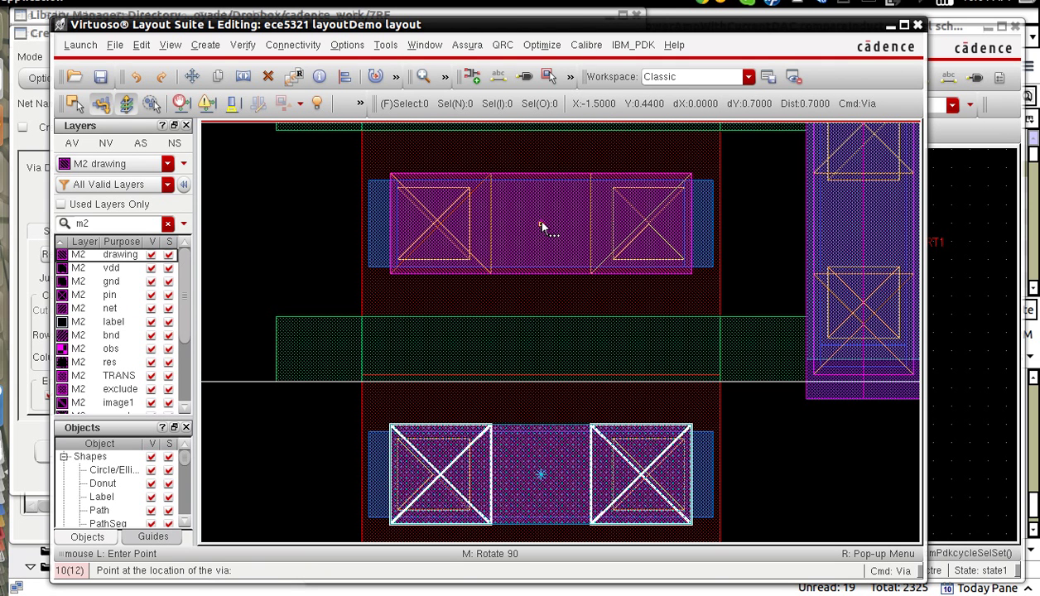
left_click(541, 225)
key("Escape")
key("l")
left_click(801, 5)
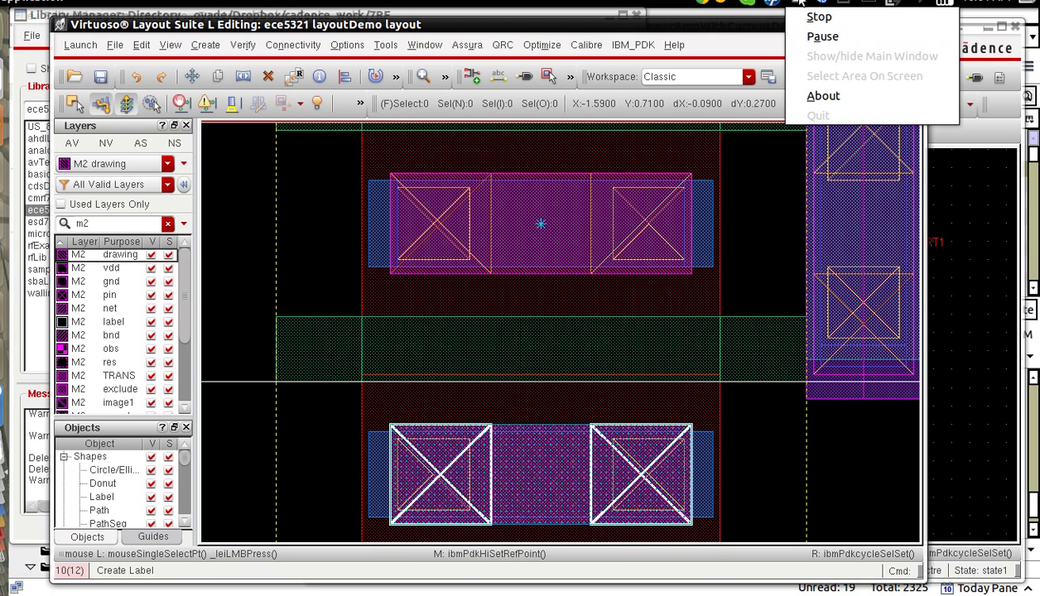
left_click(820, 35)
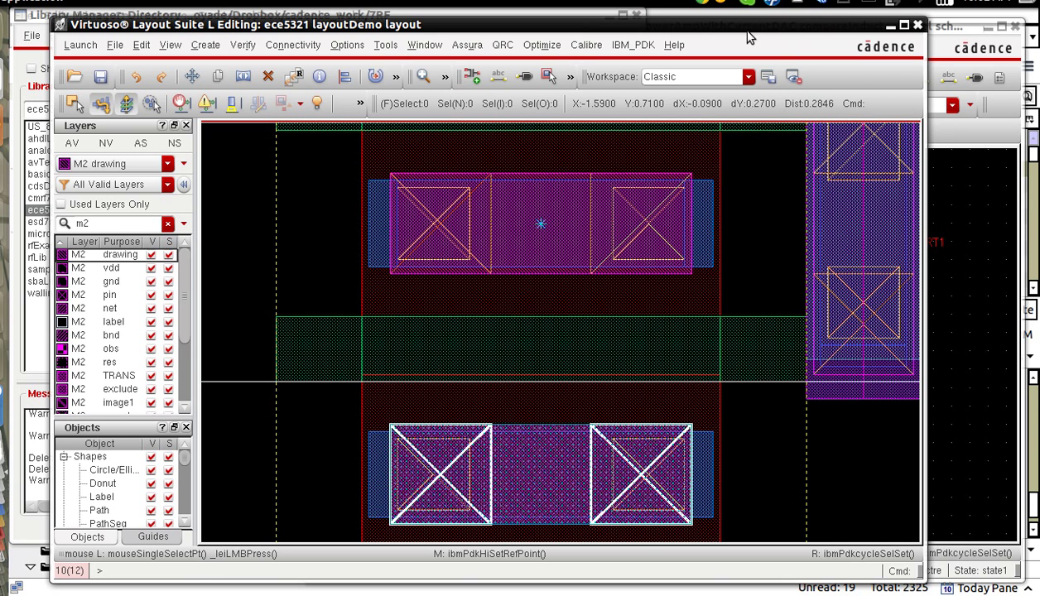
Copy the left transistor's via stack and M1_M2 via upward as a 5-row, 1-column array with a 1.4 row pitch
key("f")
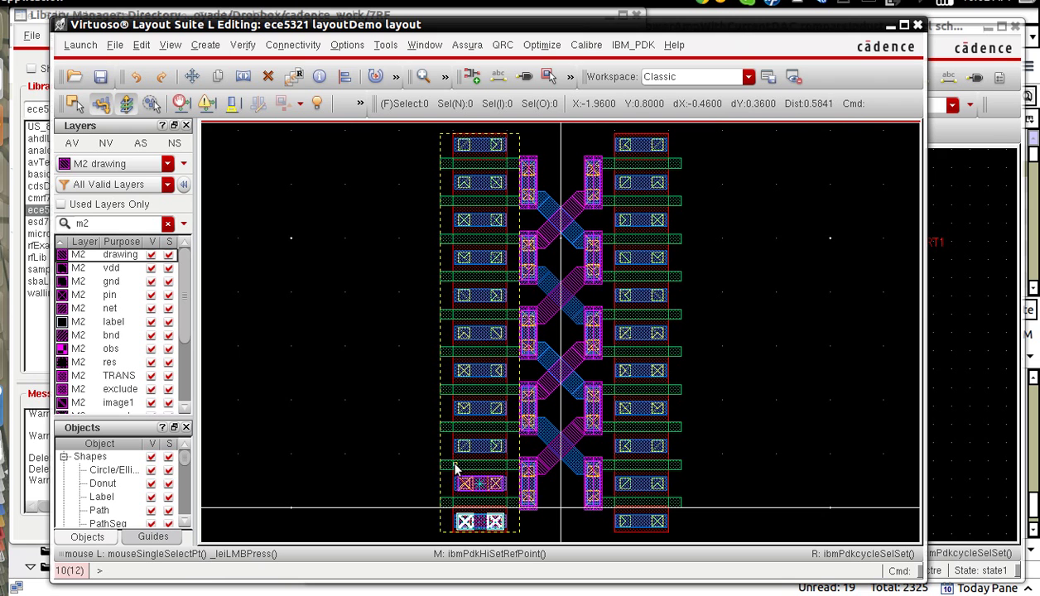
left_click_drag(450, 468, 508, 540)
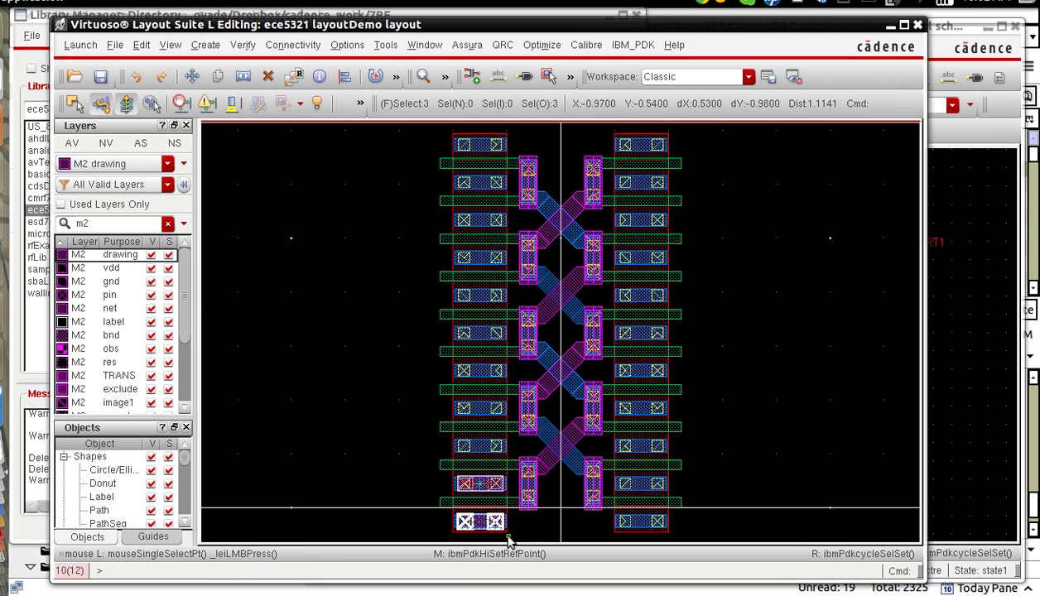
key("c")
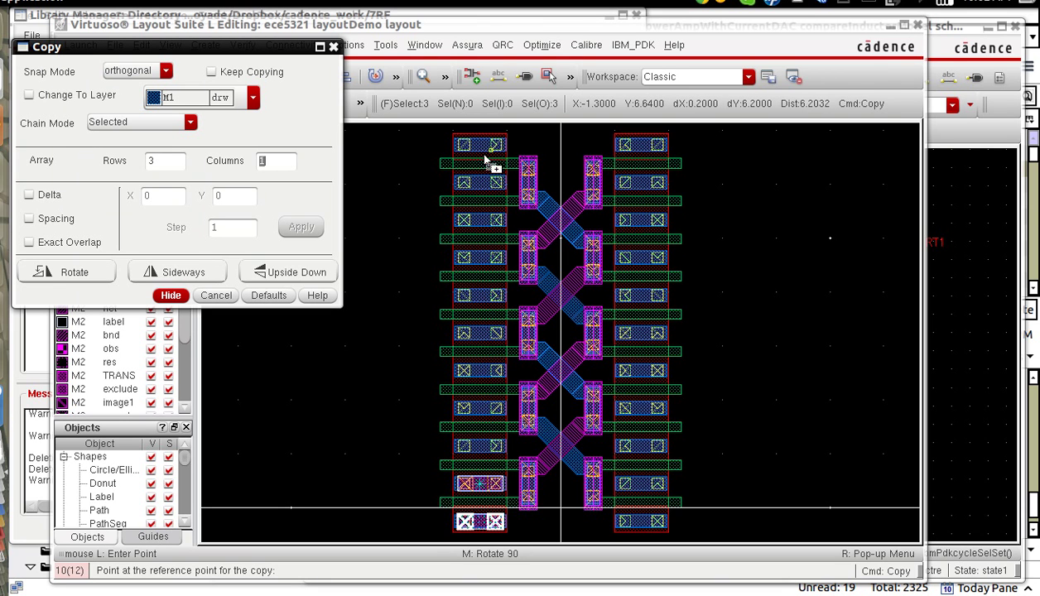
left_click(153, 161)
type("5")
key("Tab")
left_click(440, 507)
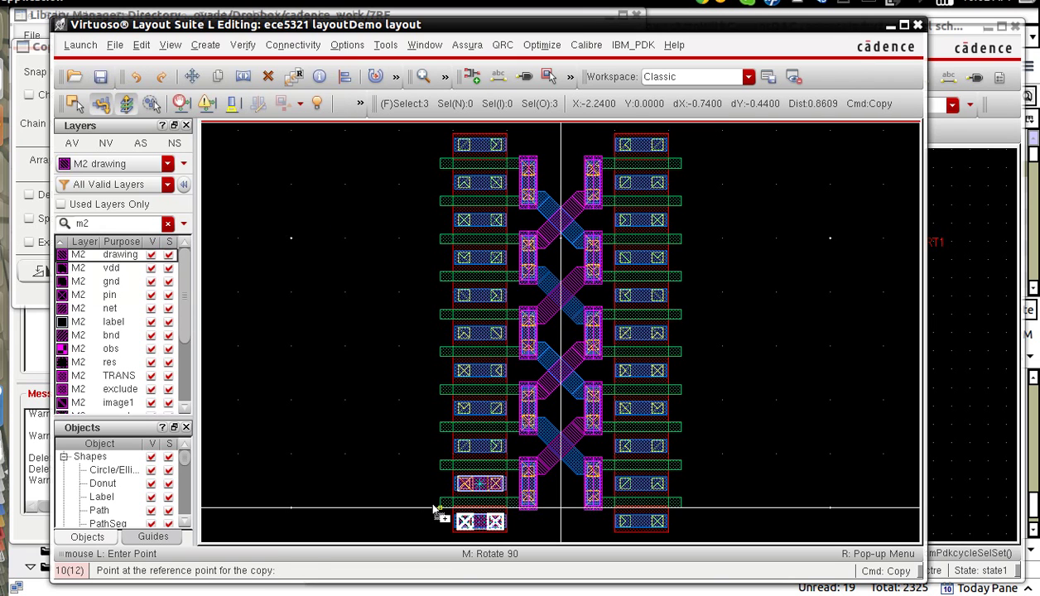
left_click(440, 434)
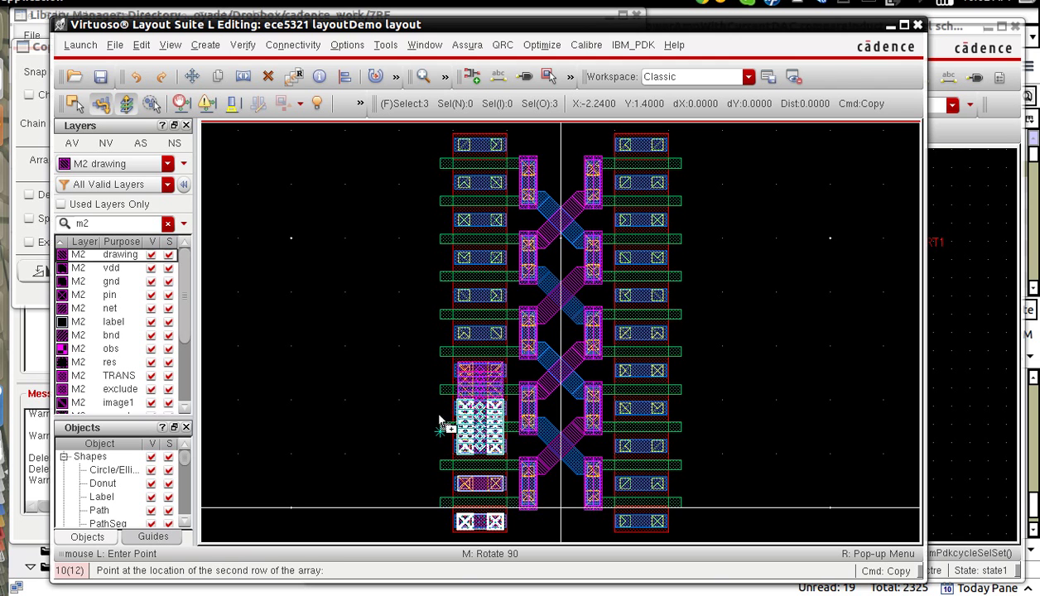
left_click(442, 368)
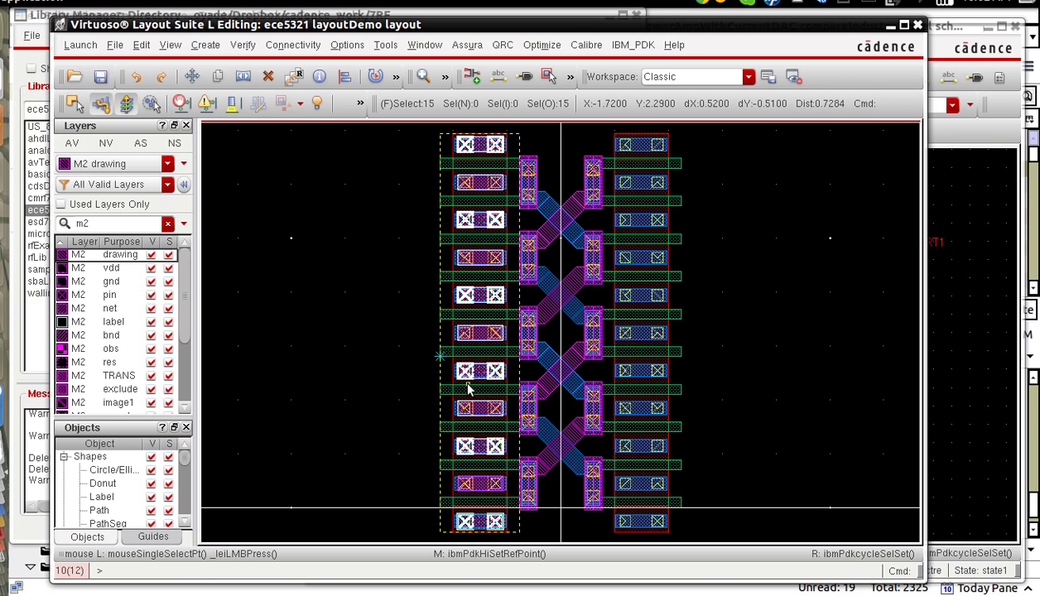
Copy all source/drain vias of the left transistor as a 1-row, 1-column array onto the right transistor's contacts, 3.00 to the right
key("c")
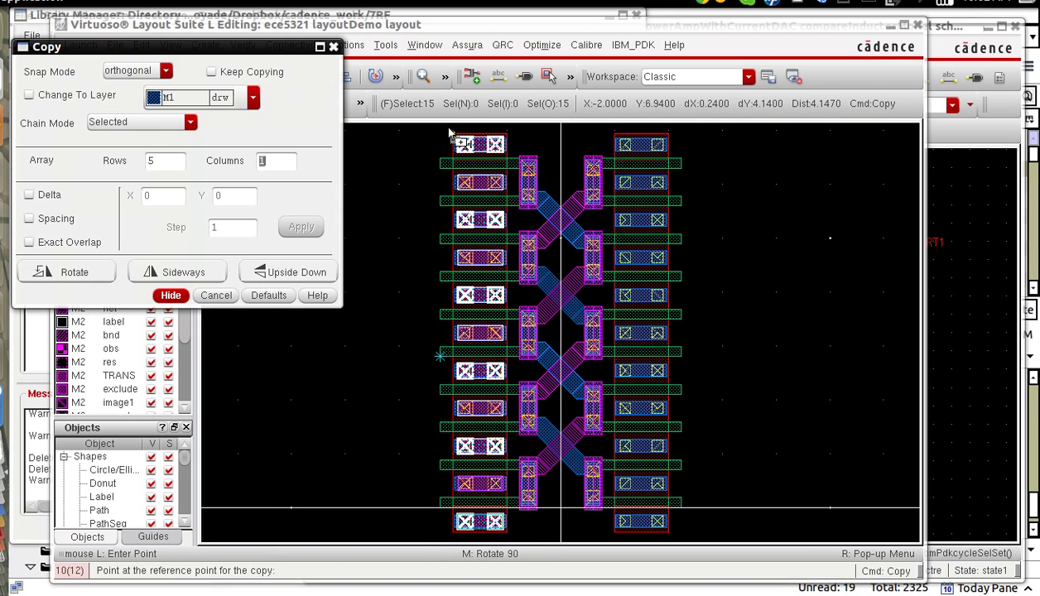
key("Escape")
left_click_drag(448, 133, 513, 557)
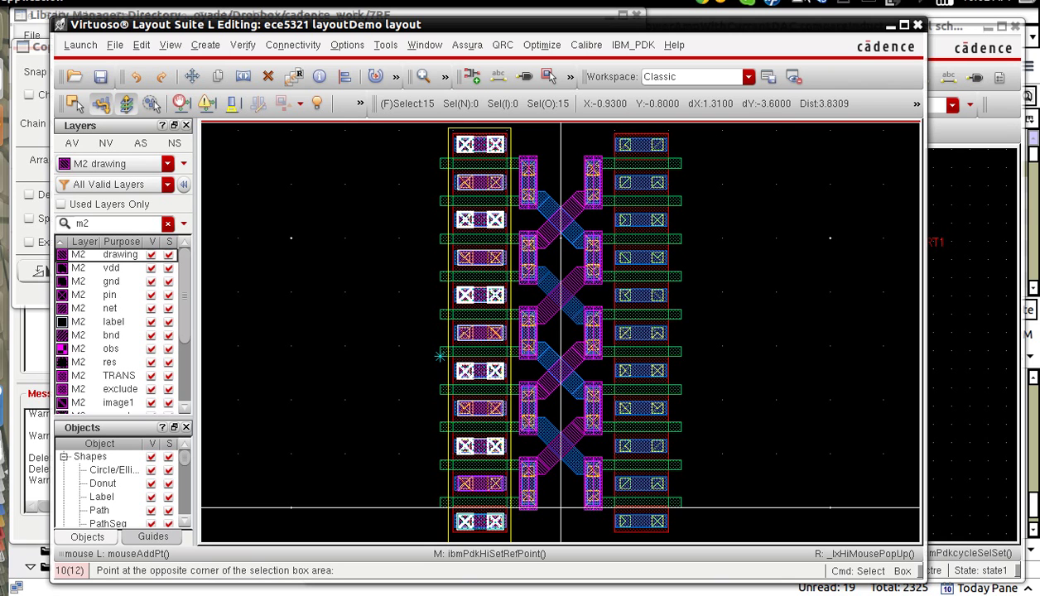
left_click(787, 4)
left_click(744, 55)
key("c")
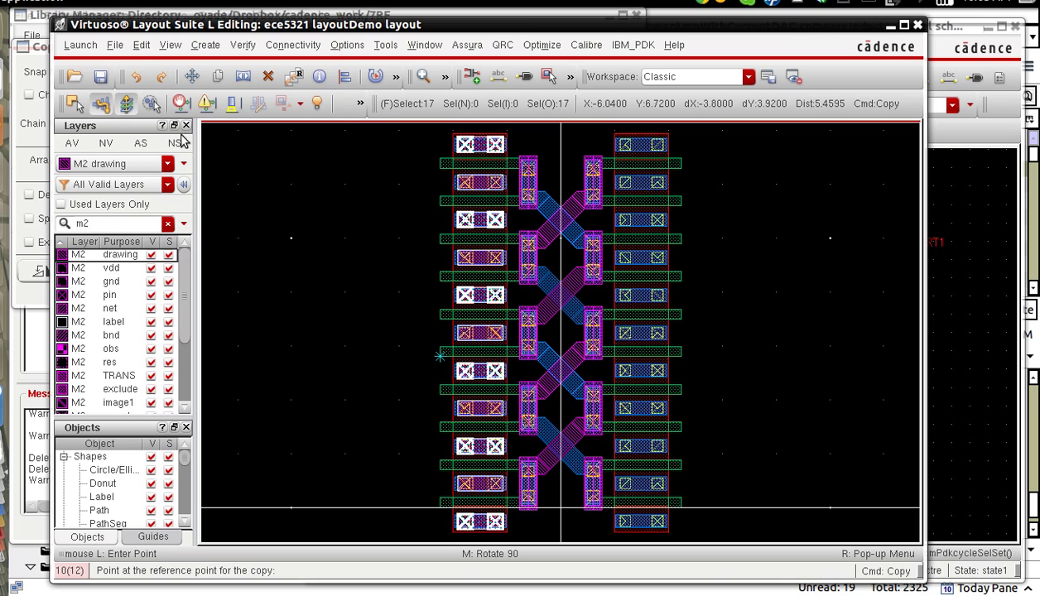
key("F3")
double_click(154, 162)
type("1")
key("Tab")
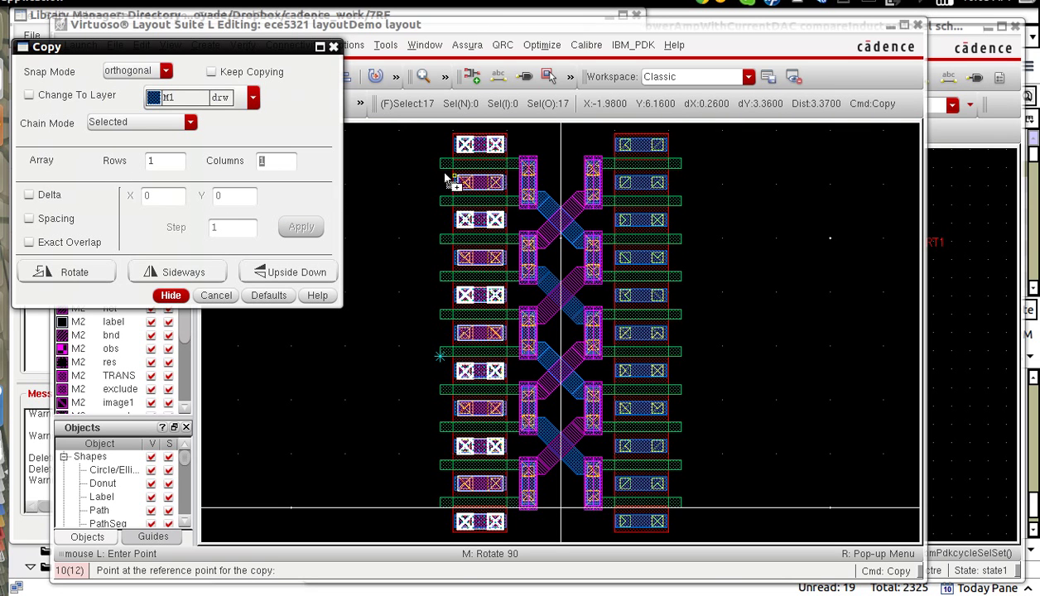
left_click(443, 172)
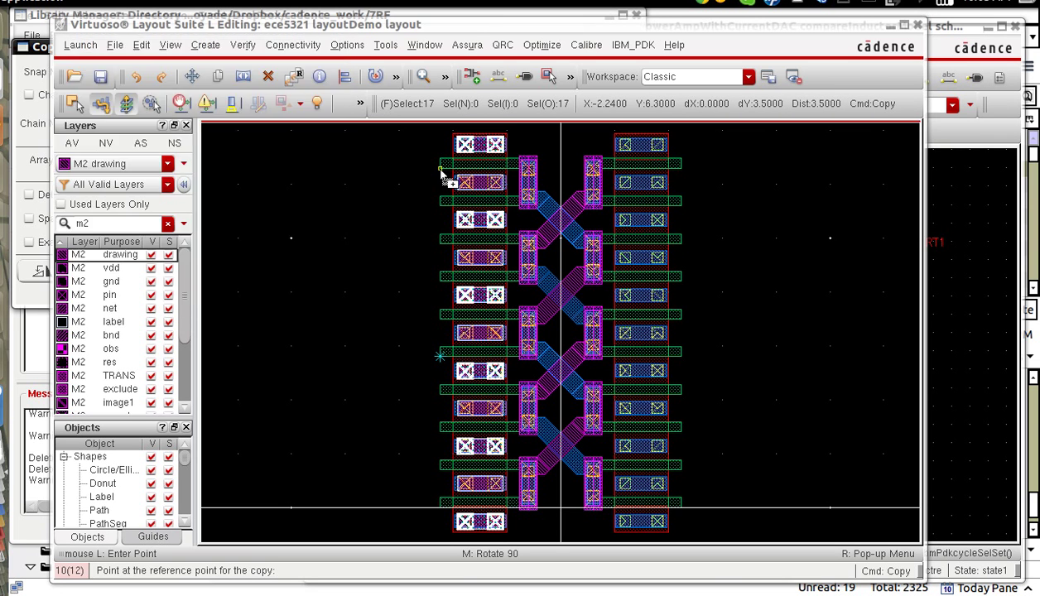
left_click(604, 172)
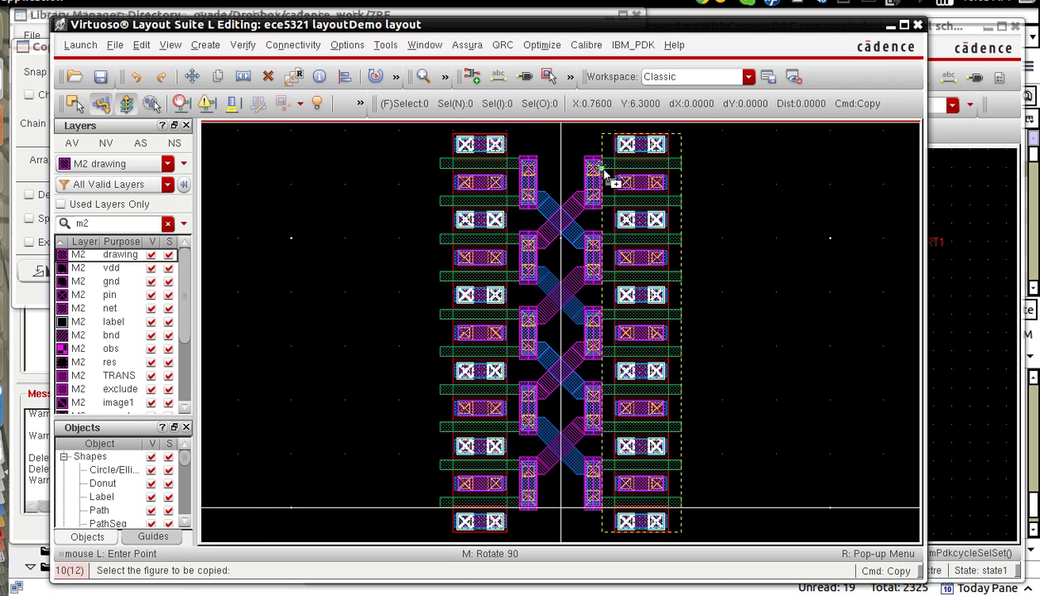
key("Escape")
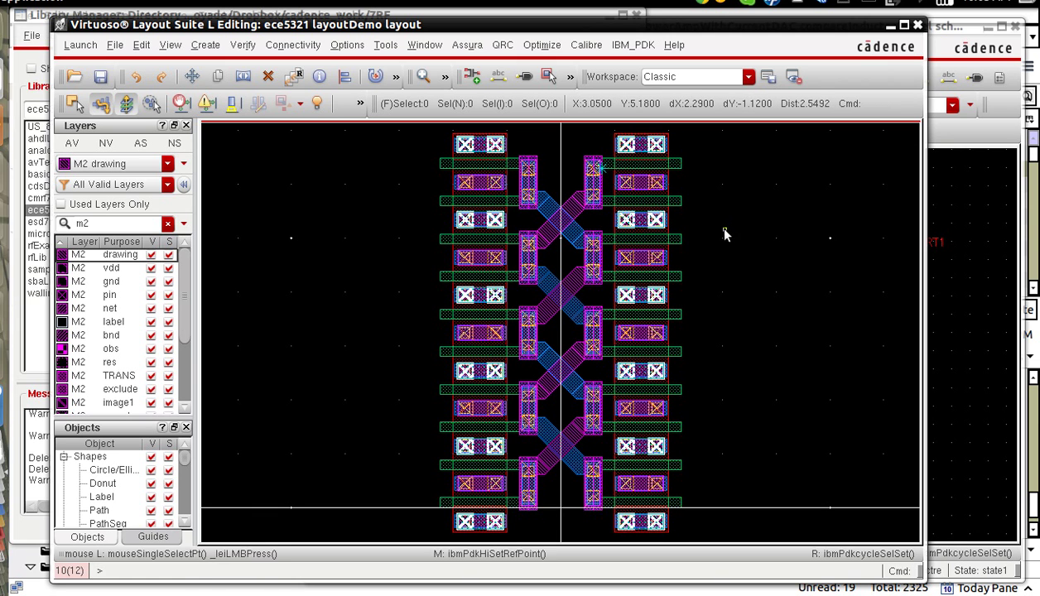
Delete the surplus via lying above the top of the left transistor
key("f")
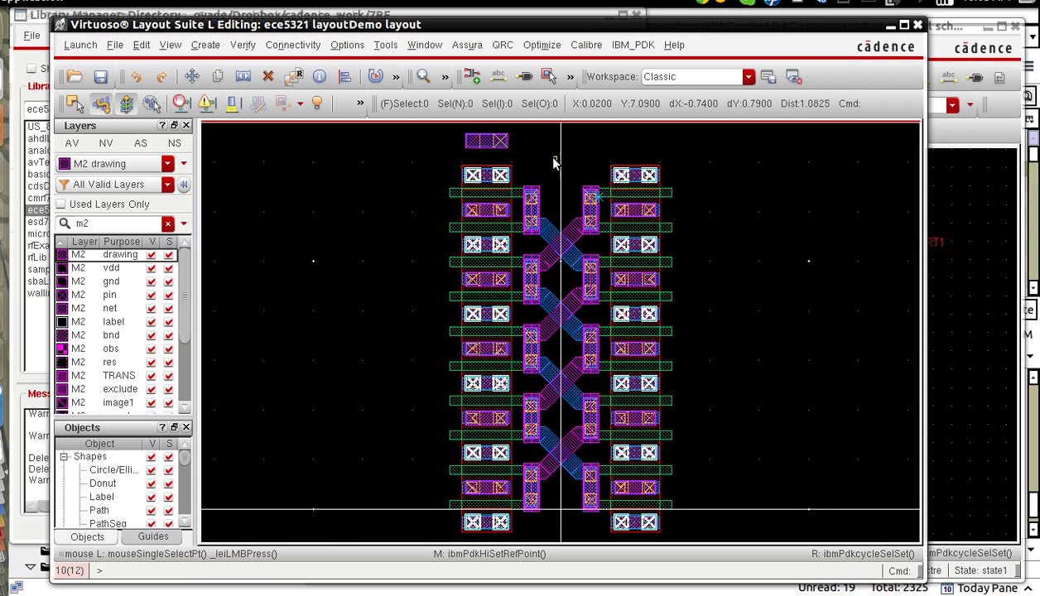
left_click_drag(534, 162, 437, 133)
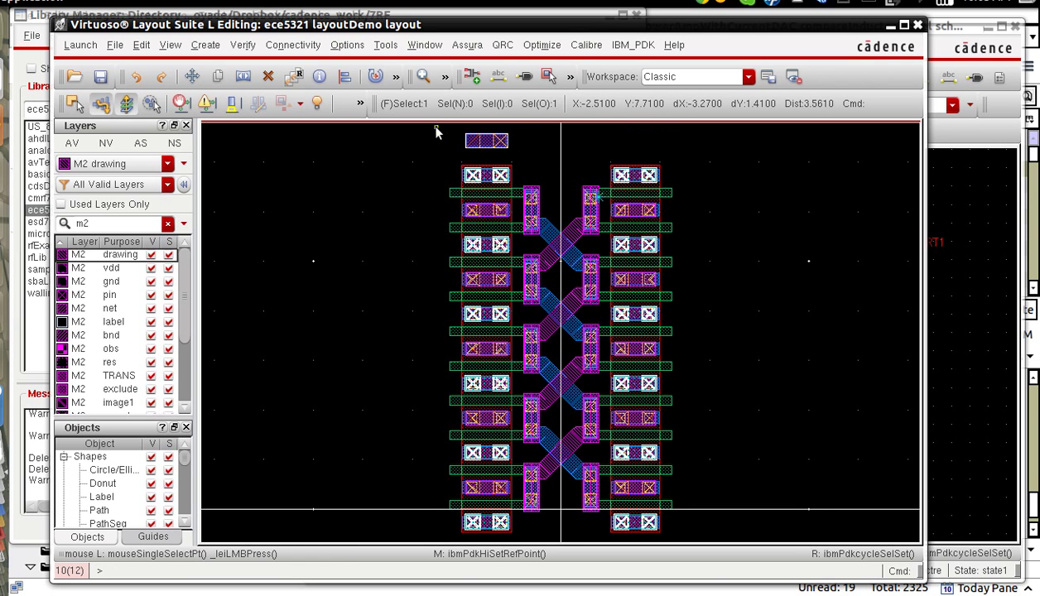
key("Delete")
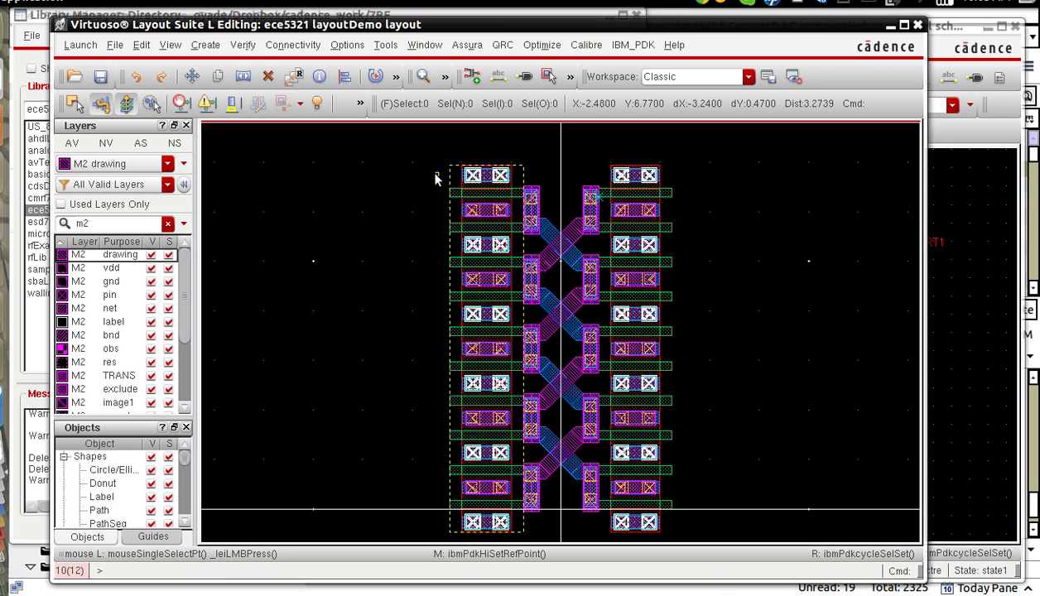
On the RX drawing layer, run a left-justified 0.48-wide path down beside the left transistor, from the topmost gate's upper edge to below its diffusion
double_click(127, 225)
type("rx")
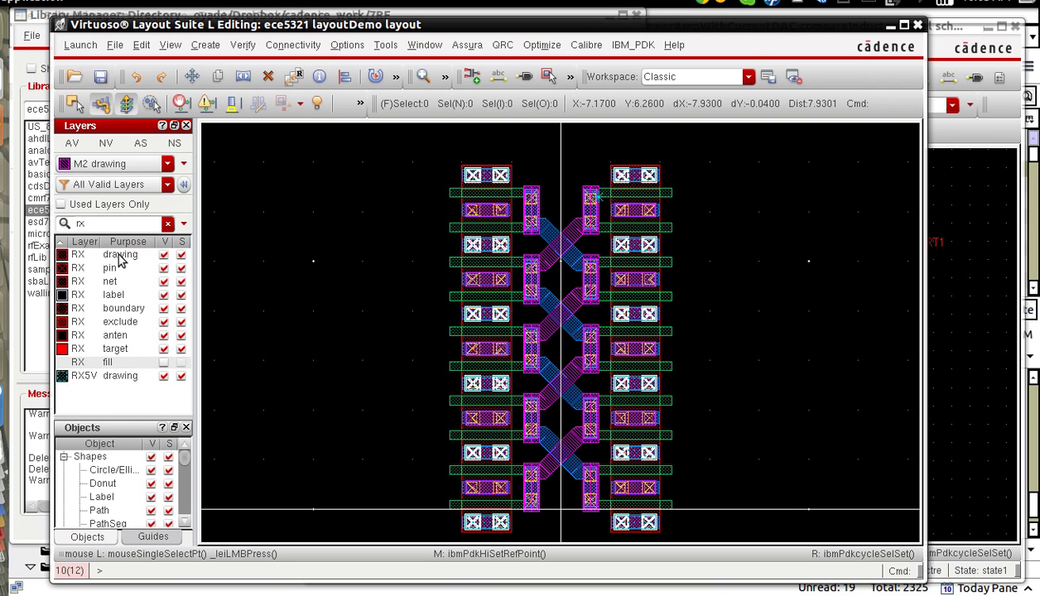
left_click(120, 257)
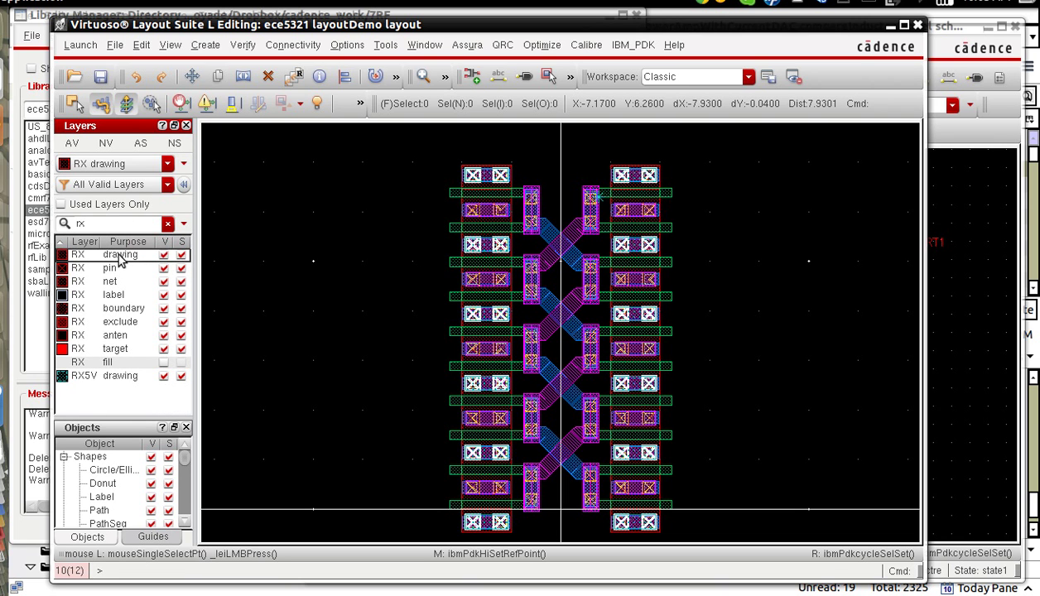
key("z")
left_click(417, 171)
left_click(474, 219)
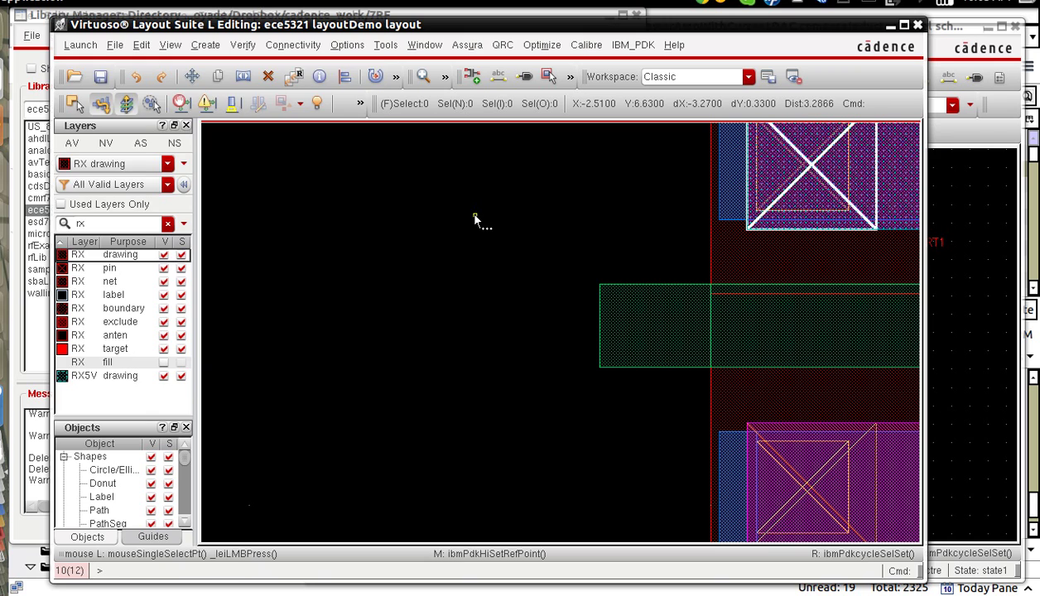
key("p")
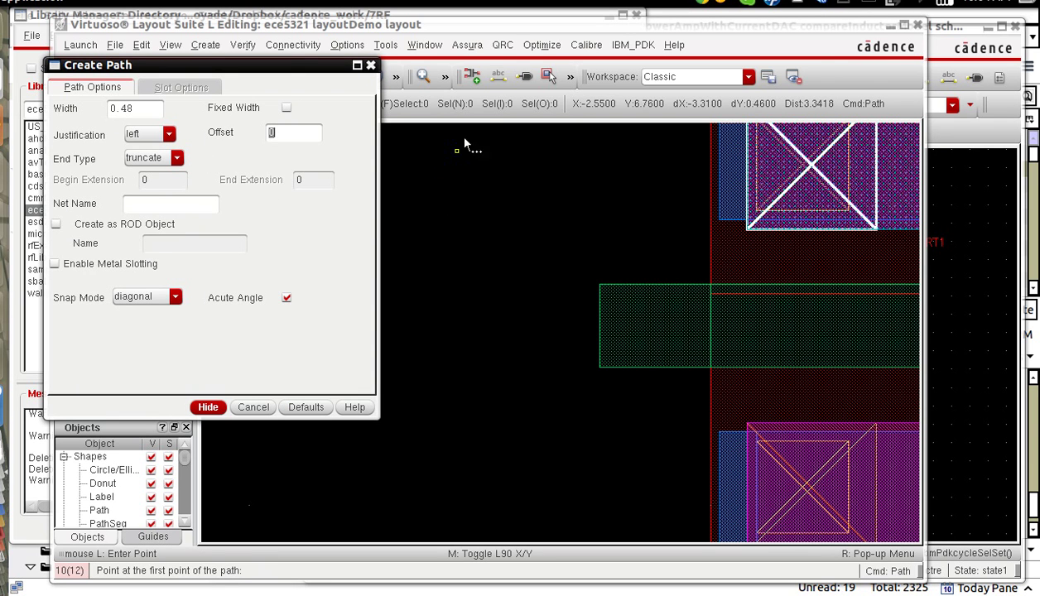
key("F3")
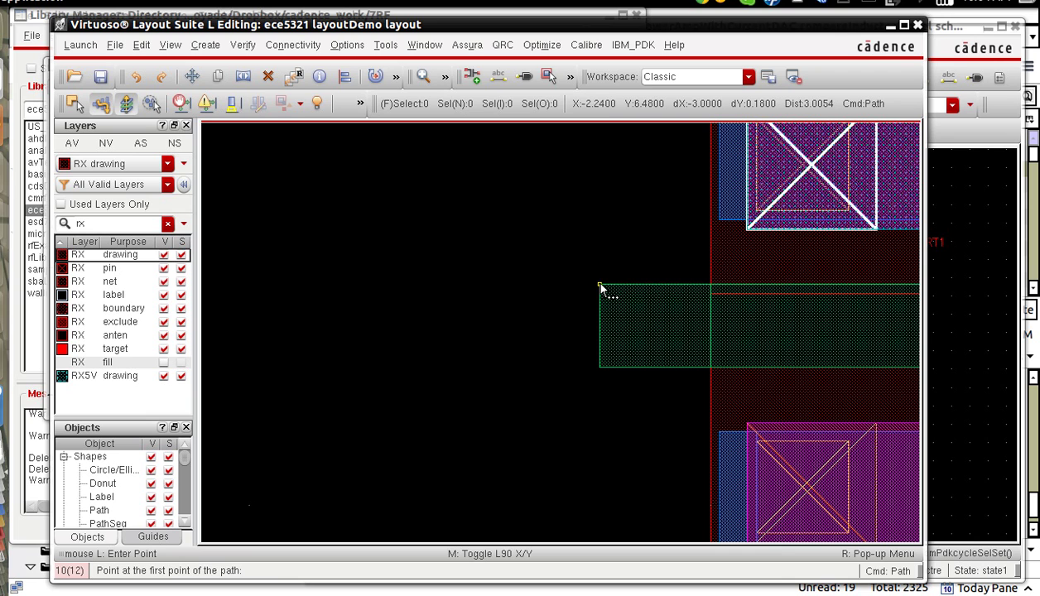
left_click(507, 285)
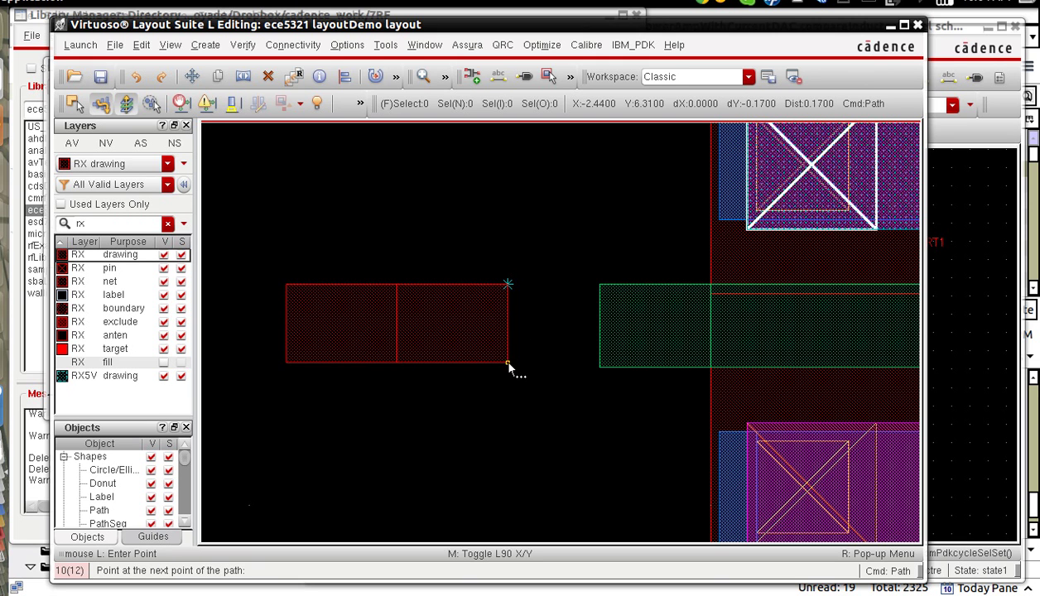
key("f")
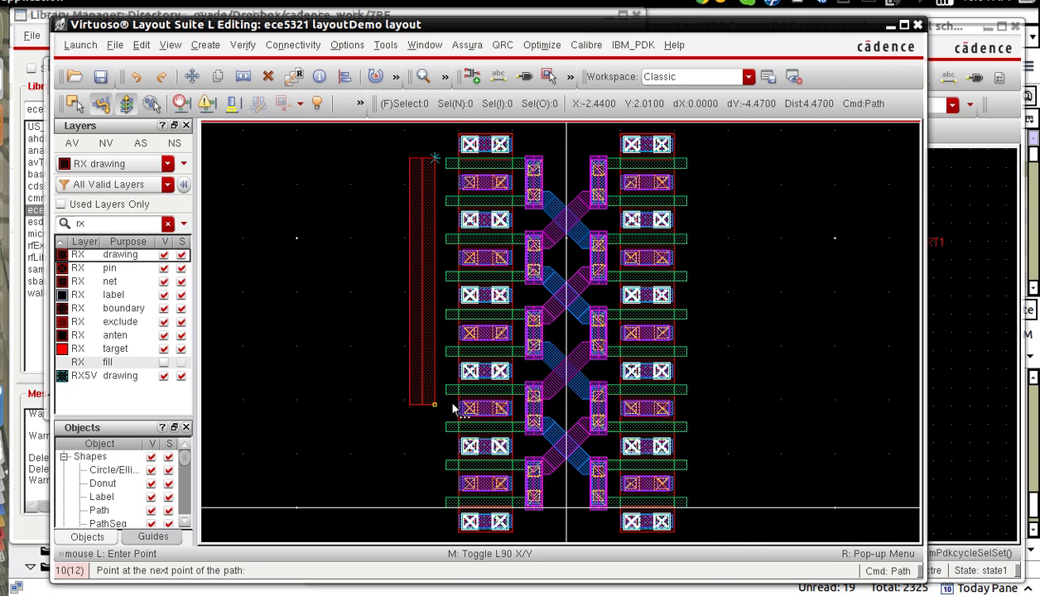
key("z")
left_click(429, 481)
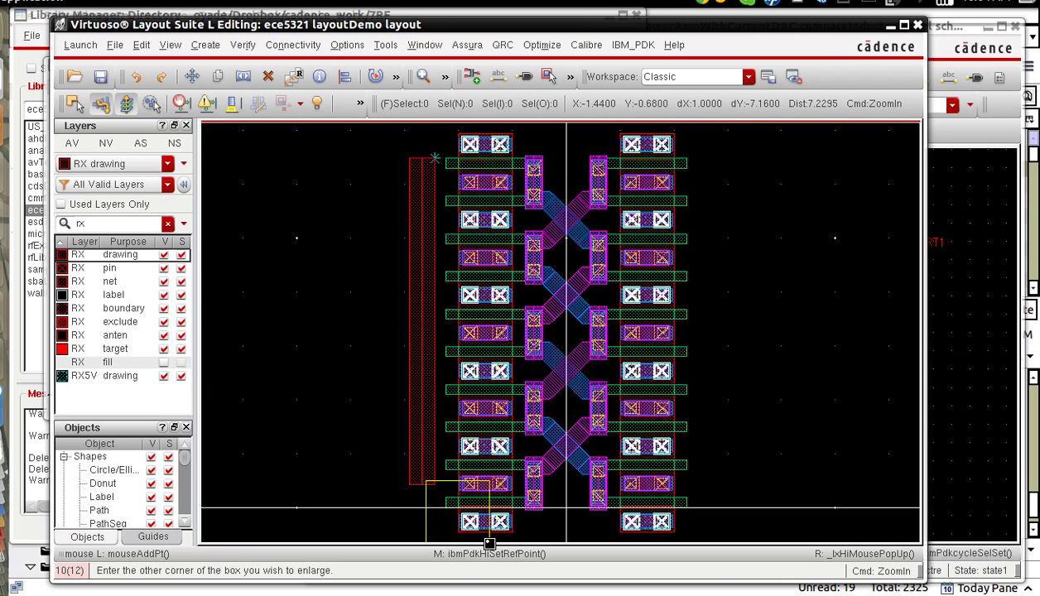
left_click(489, 540)
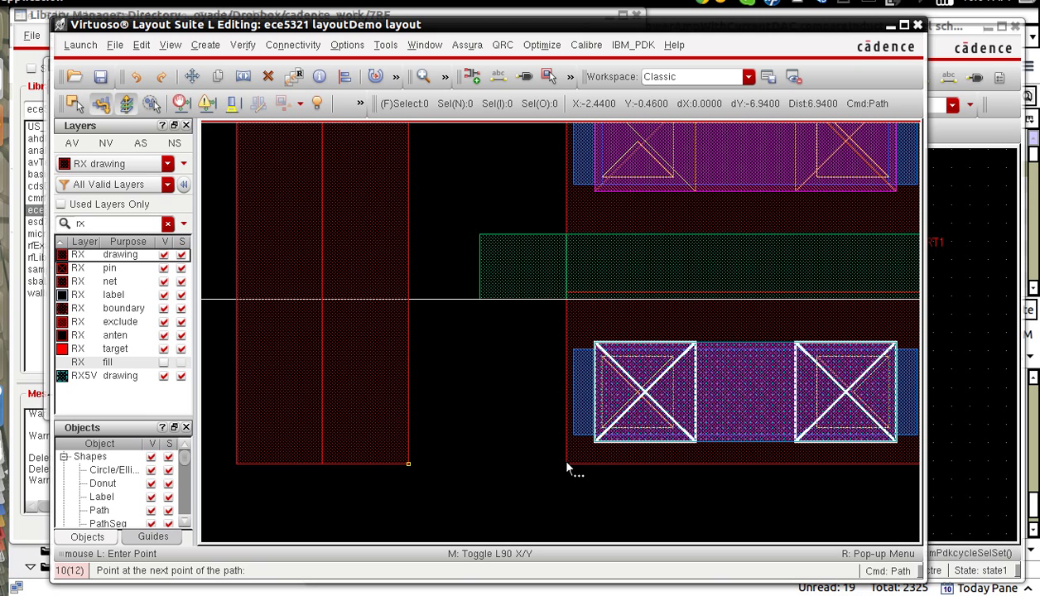
scroll(566, 469, "down", 1)
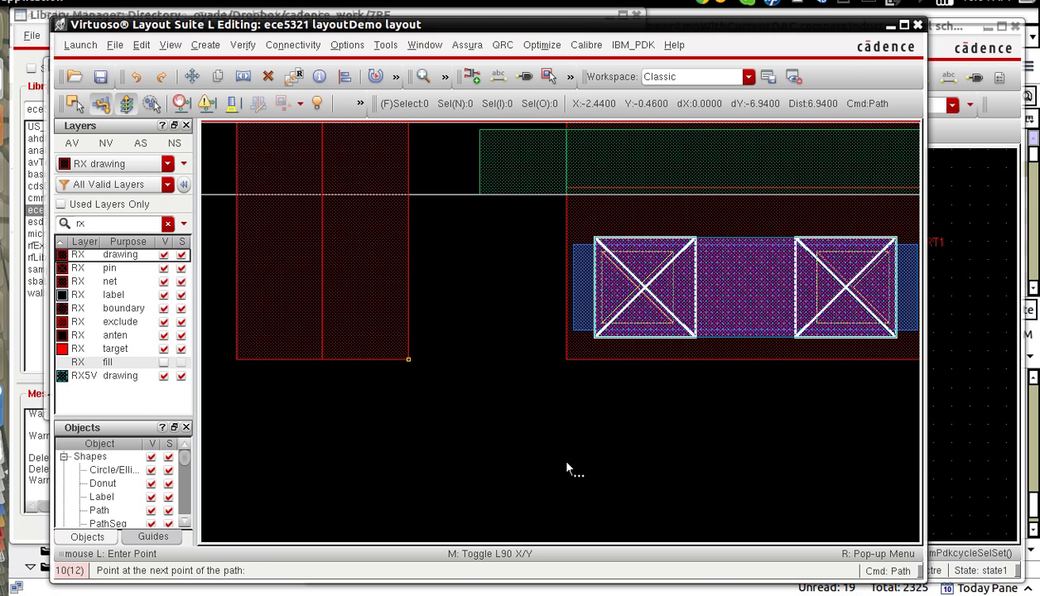
left_click(406, 502)
Continue the RX path about 4.88 beneath both transistors and up the far side to the topmost gate's upper edge, completing the U-shaped ring
scroll(475, 504, "right", 3)
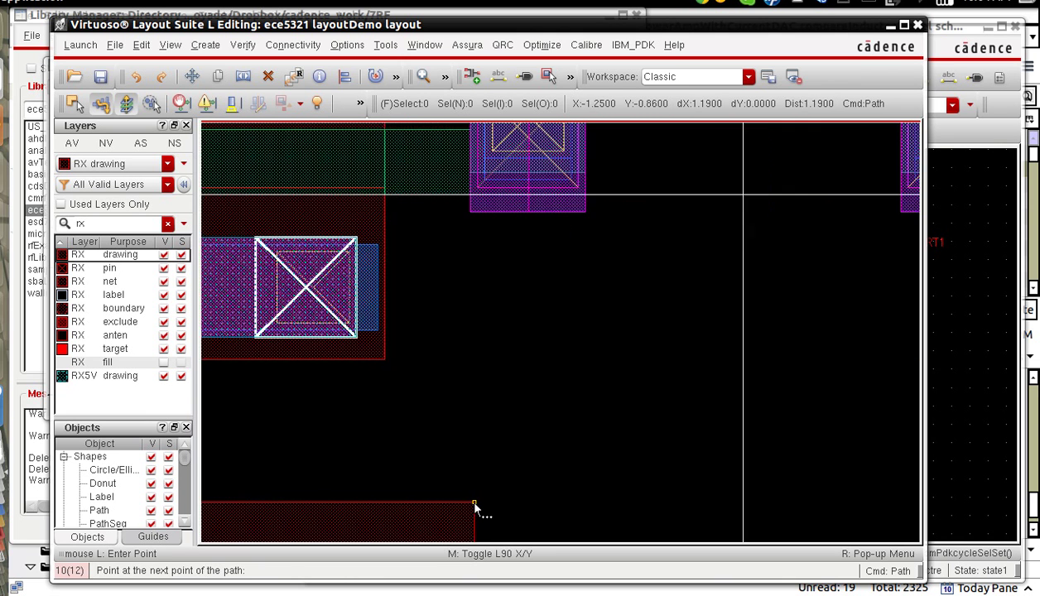
scroll(474, 507, "right", 3)
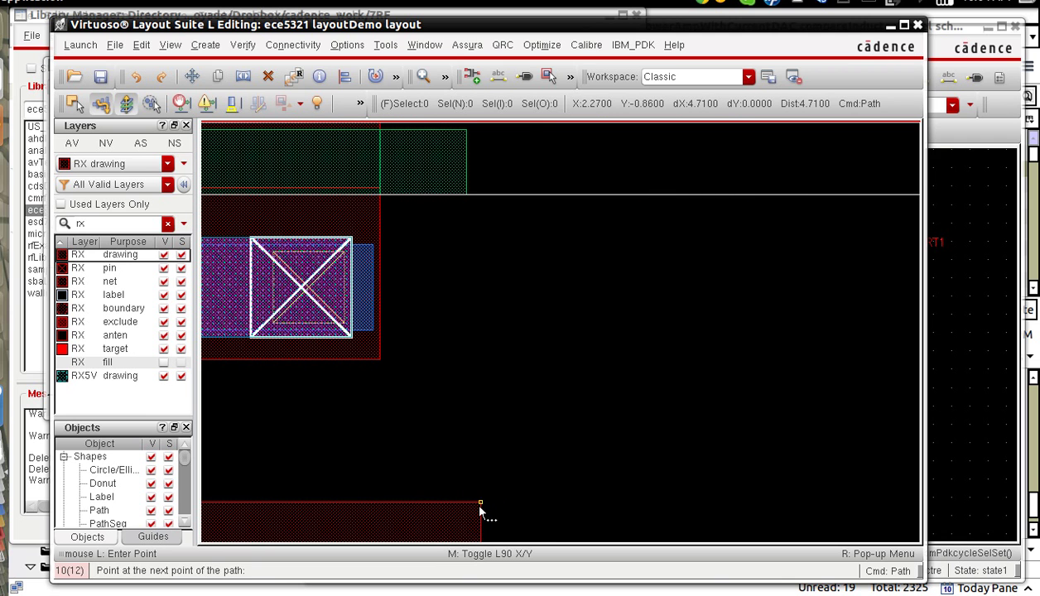
left_click(539, 512)
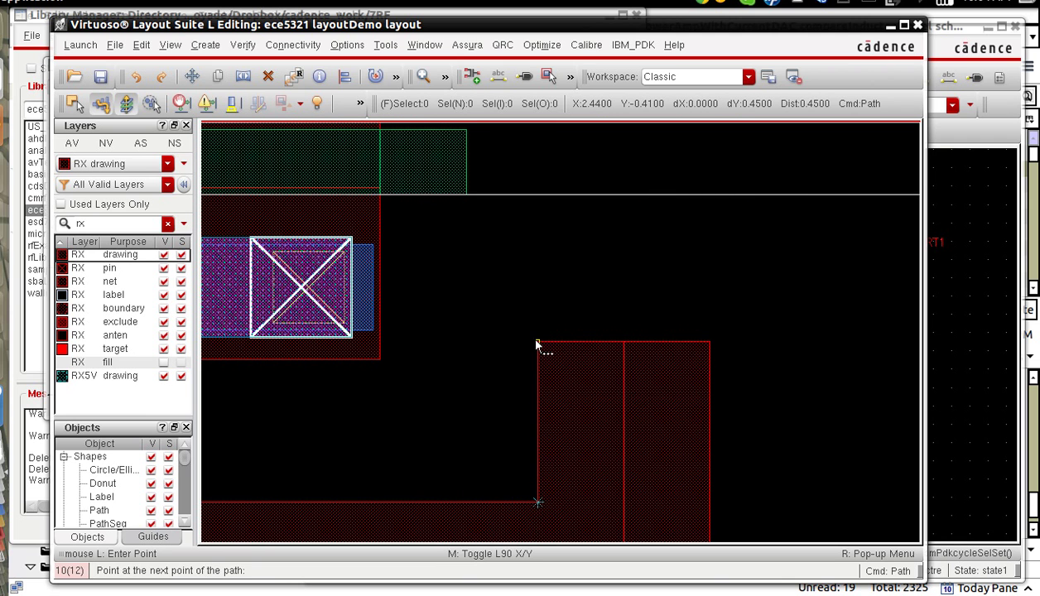
scroll(538, 344, "up", 2)
scroll(537, 345, "up", 6)
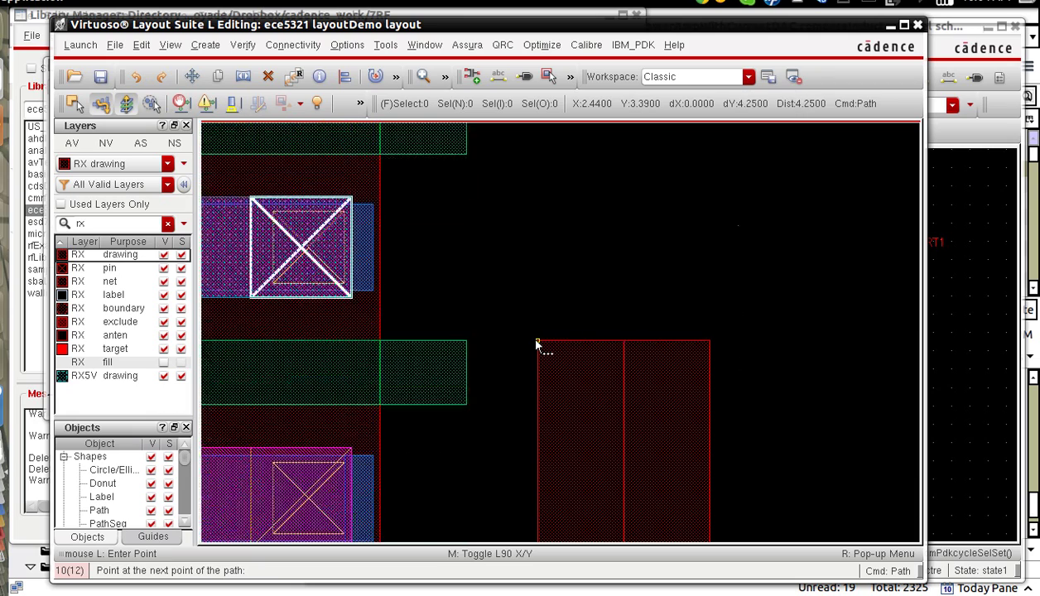
scroll(537, 344, "up", 3)
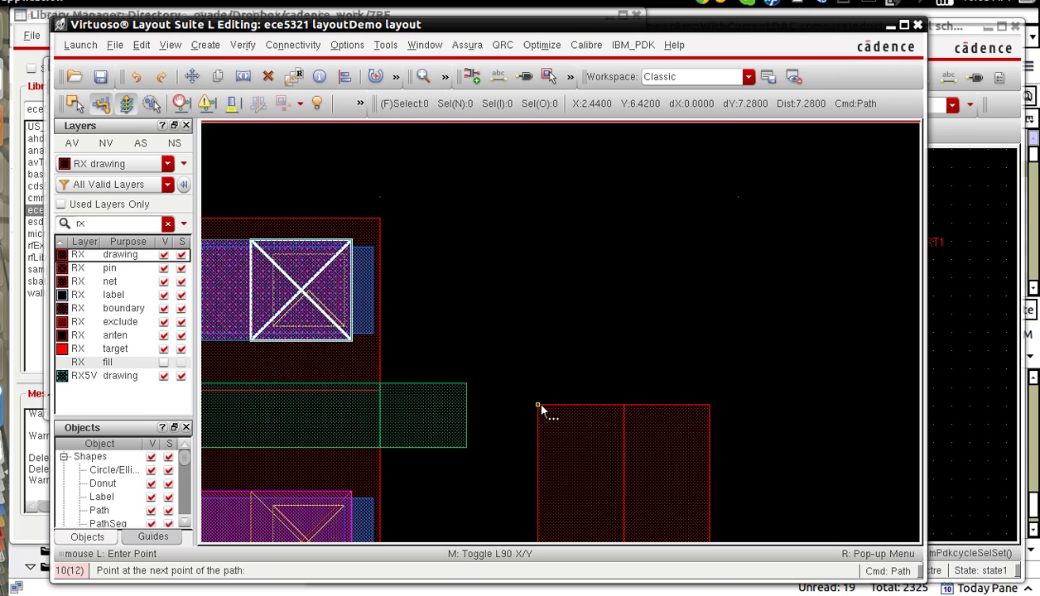
key("Escape")
key("f")
key("Escape")
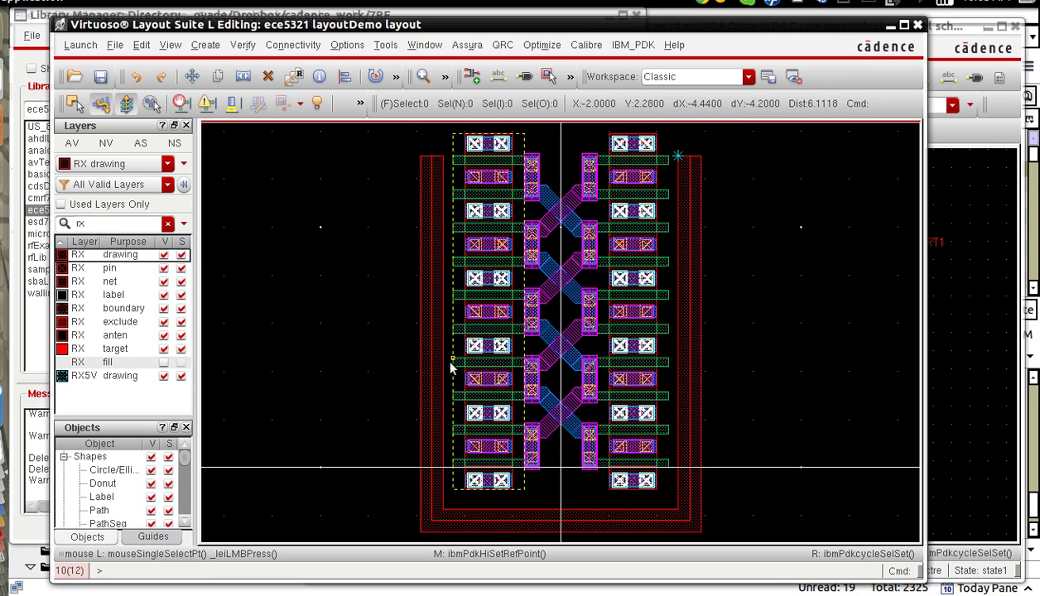
Trace the U-shaped RX ring with a 0.48-wide, left-justified path on the BP drawing layer
double_click(119, 225)
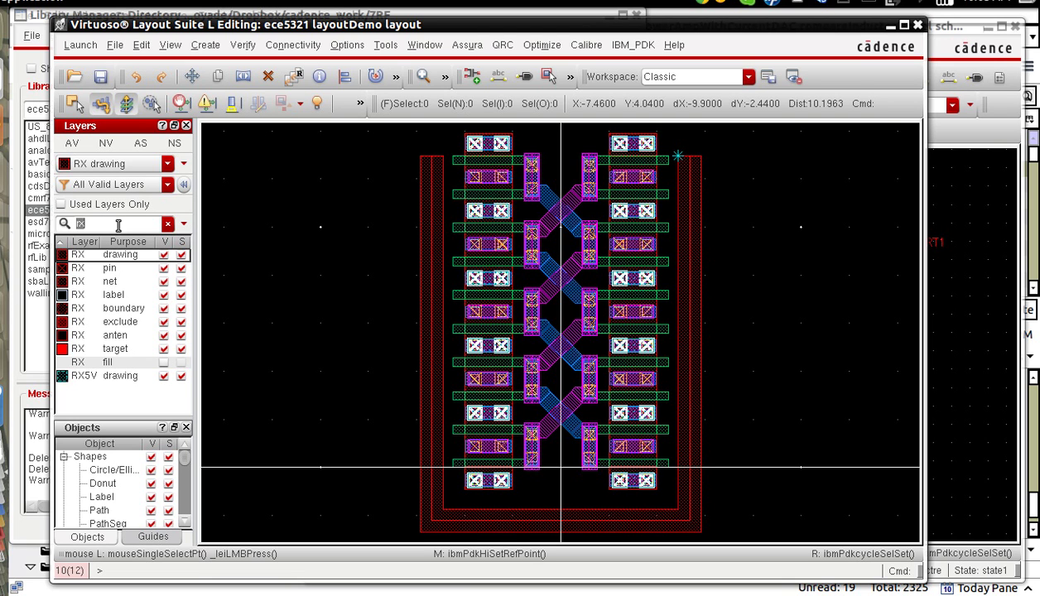
type("bp")
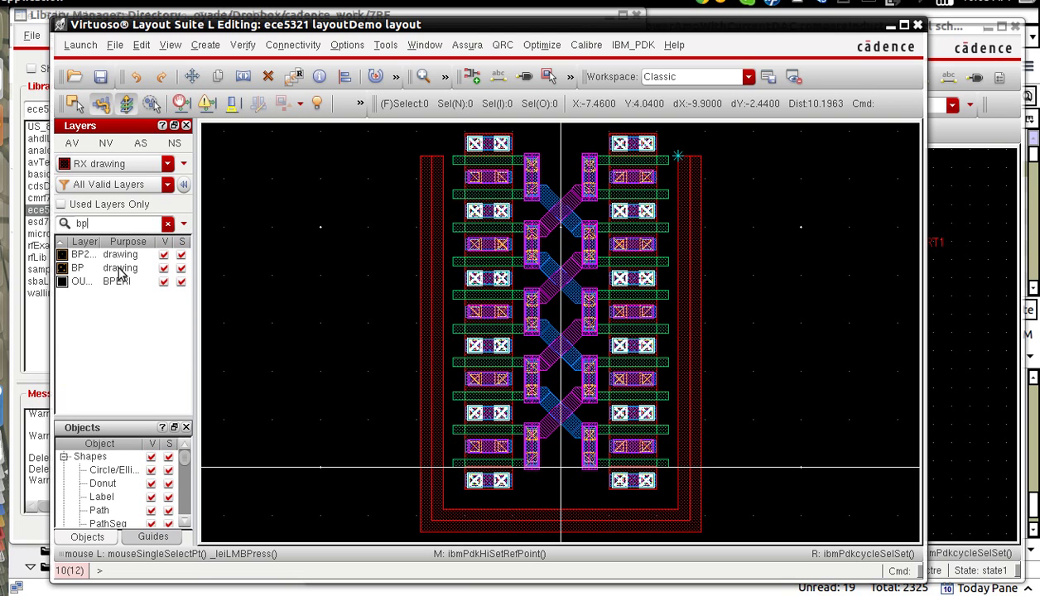
left_click(120, 268)
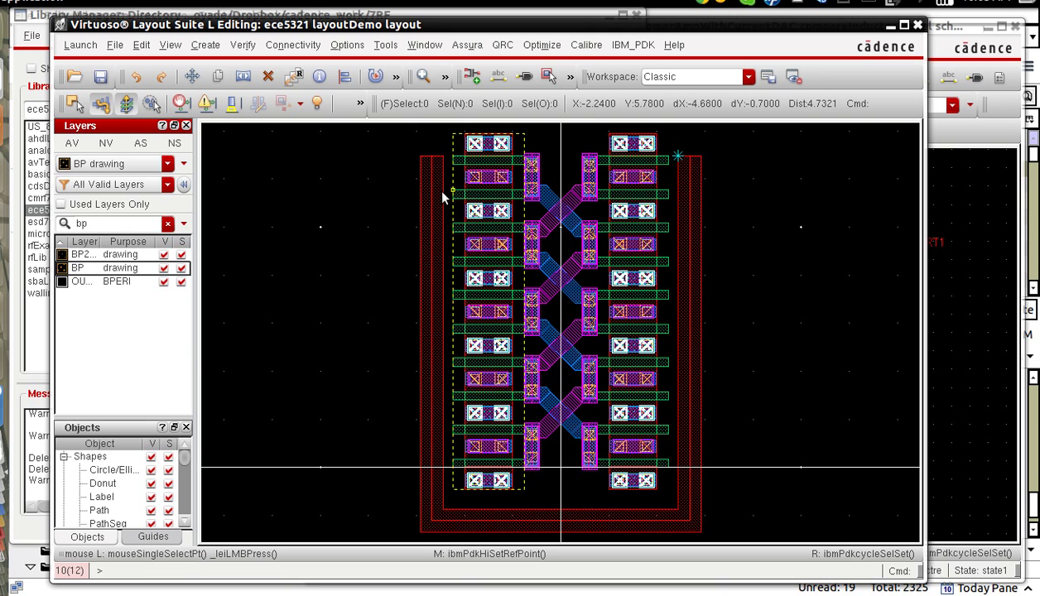
key("z")
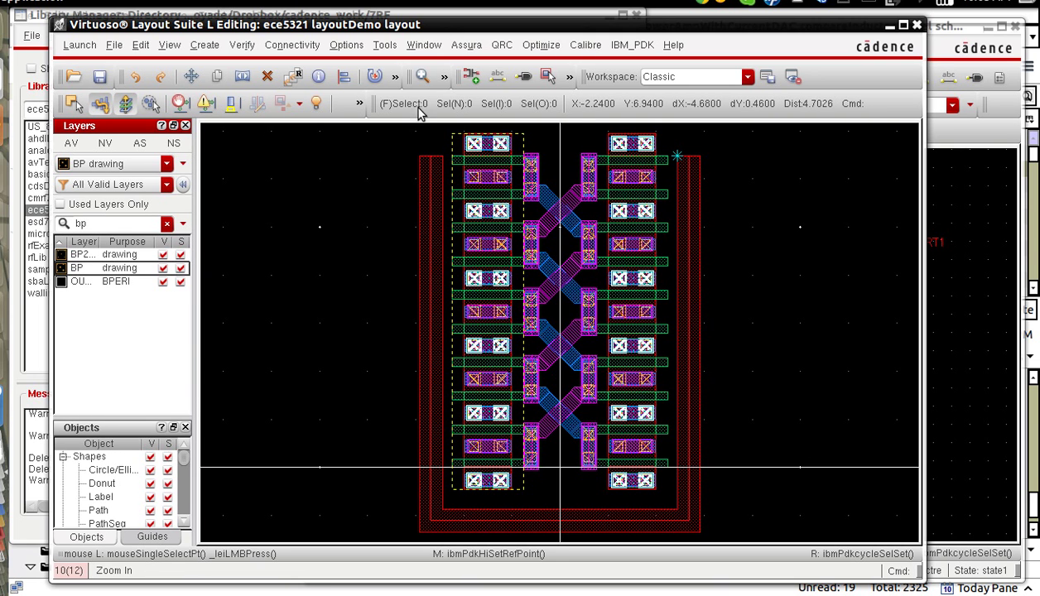
key("p")
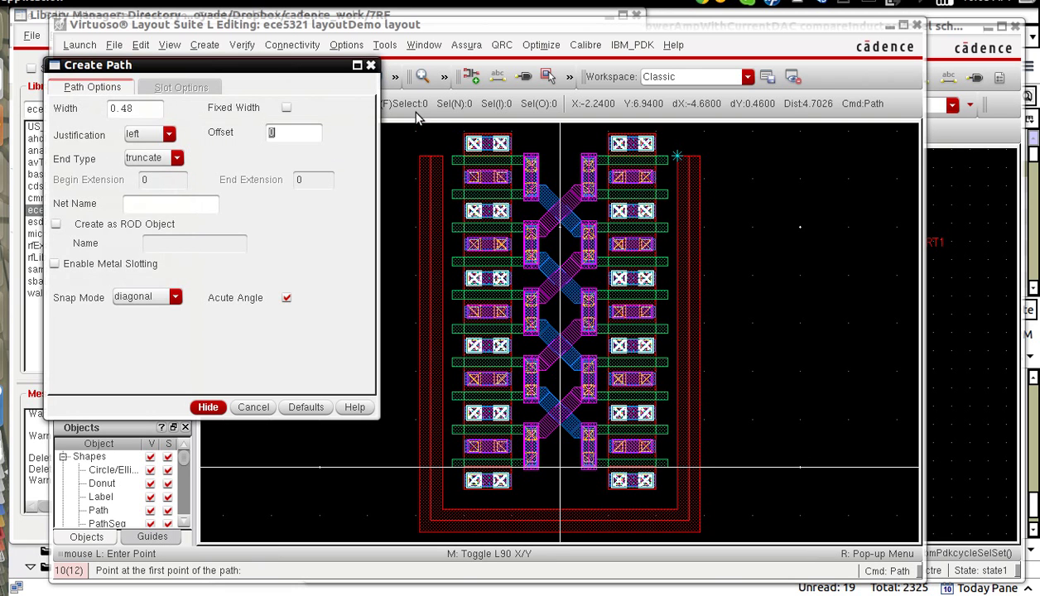
left_click(442, 159)
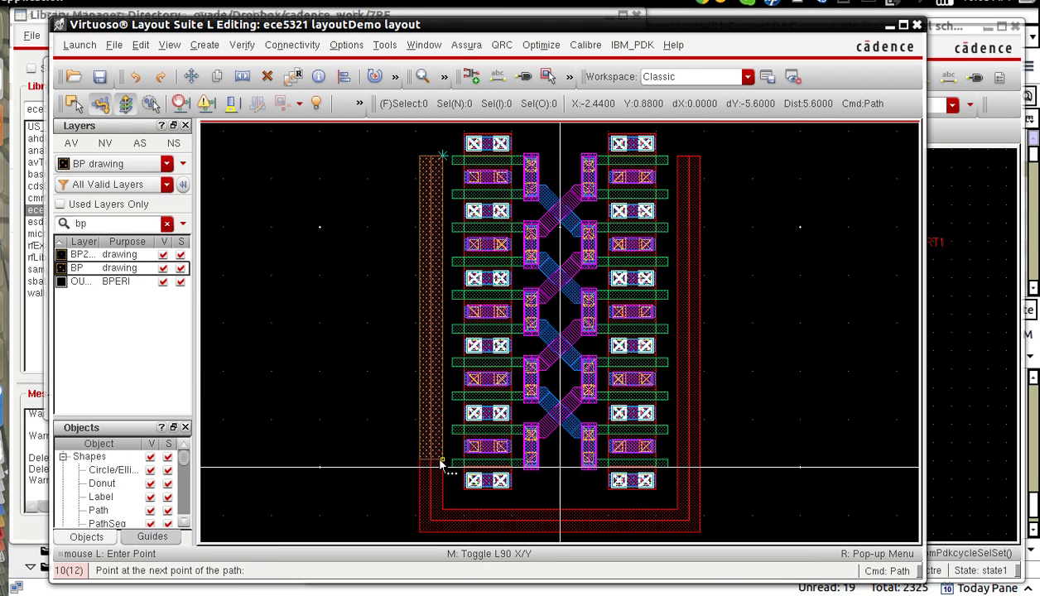
left_click(443, 513)
left_click(677, 511)
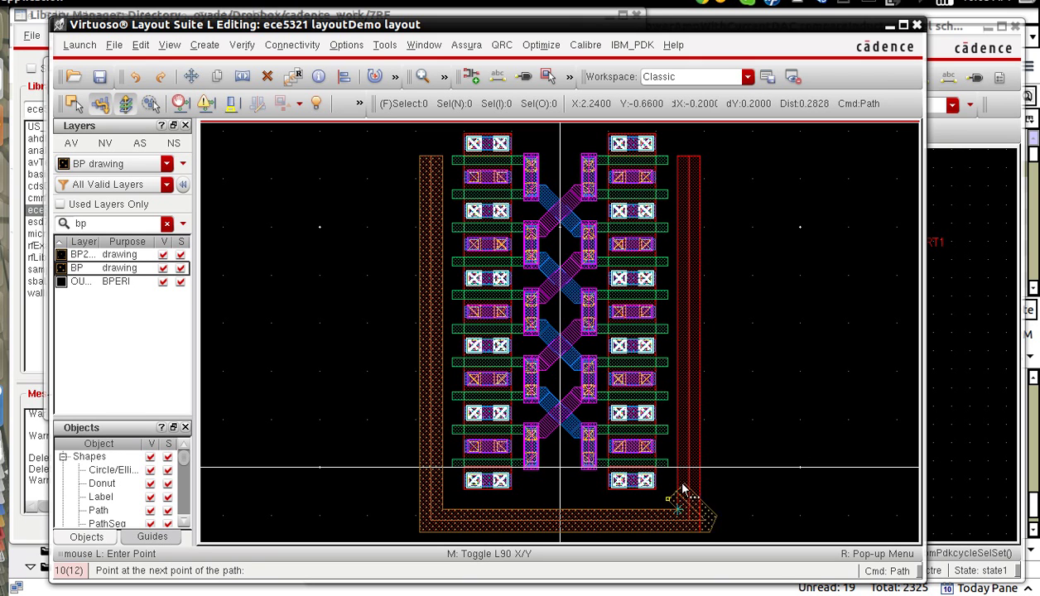
double_click(677, 158)
key("Escape")
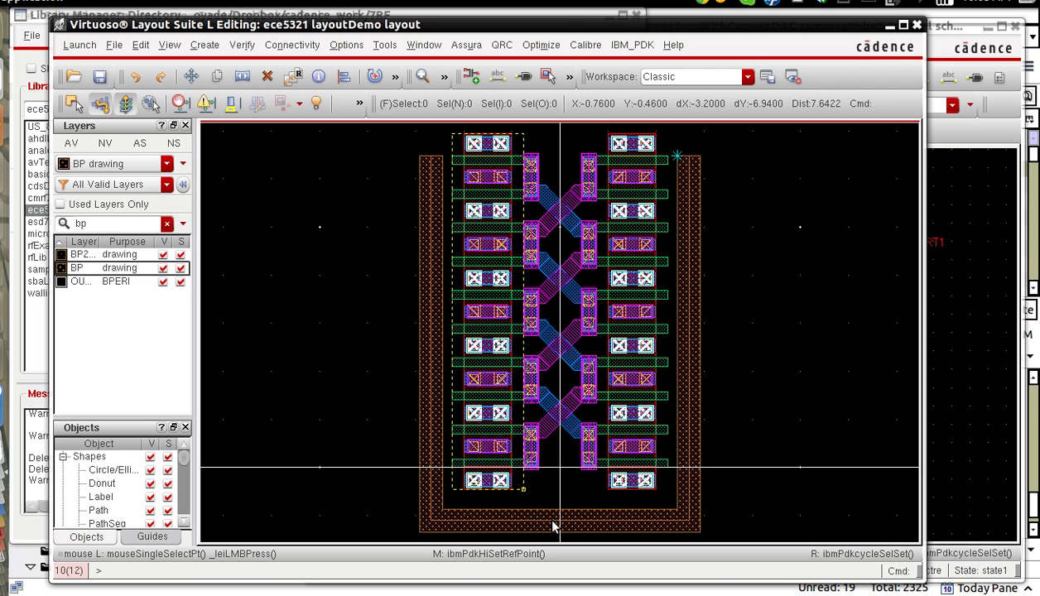
Begin creating a stacked via with RX as the start layer and M3 as the end layer
key("alt+c")
key("v")
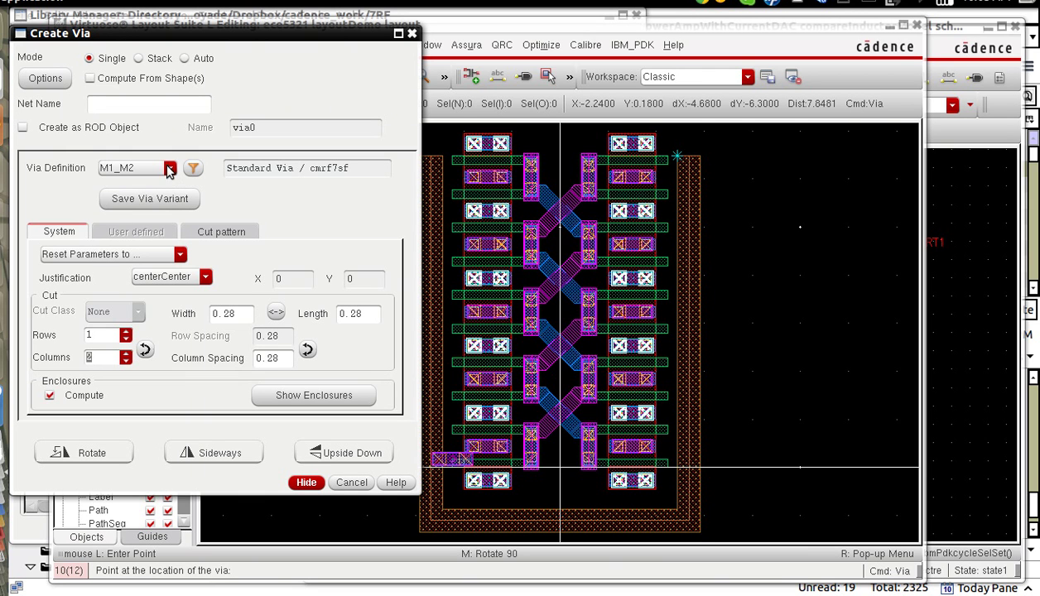
left_click(150, 58)
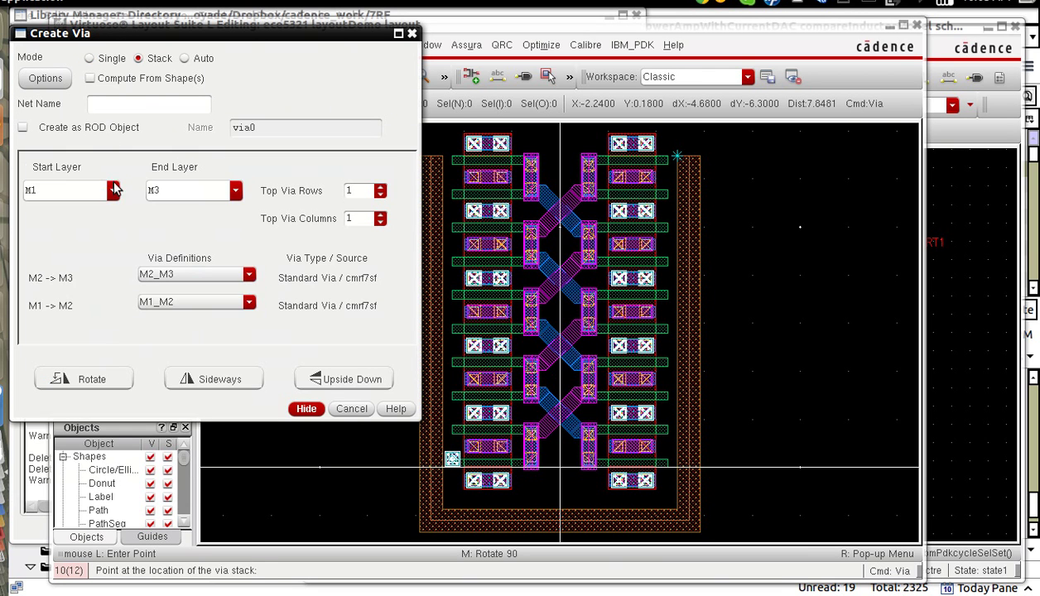
left_click(112, 190)
left_click(101, 215)
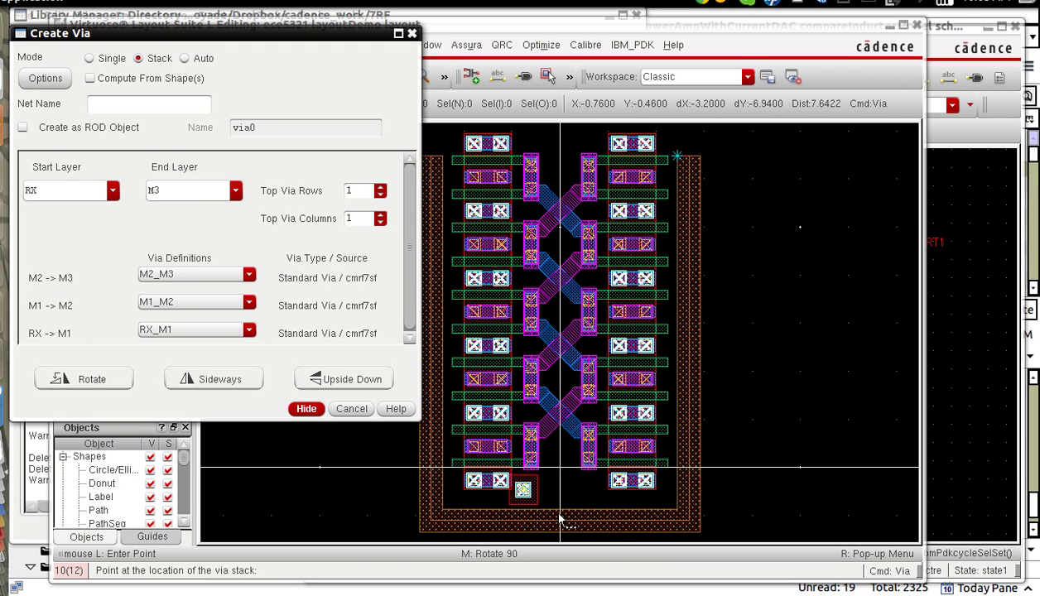
left_click_drag(411, 241, 417, 265)
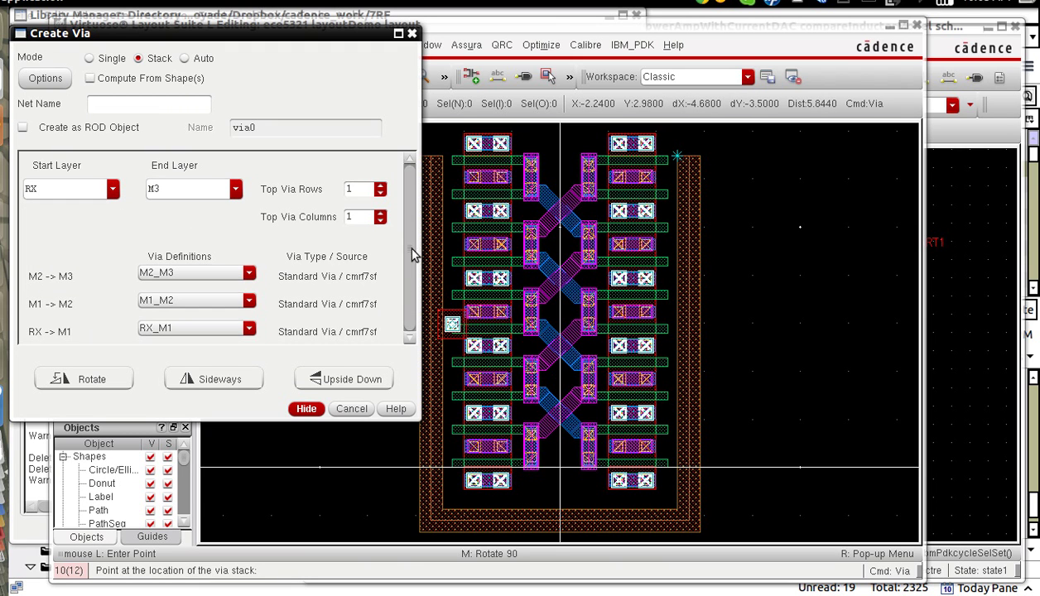
Set the RX-to-M3 via stack to 1 row and 7 columns
left_click(380, 188)
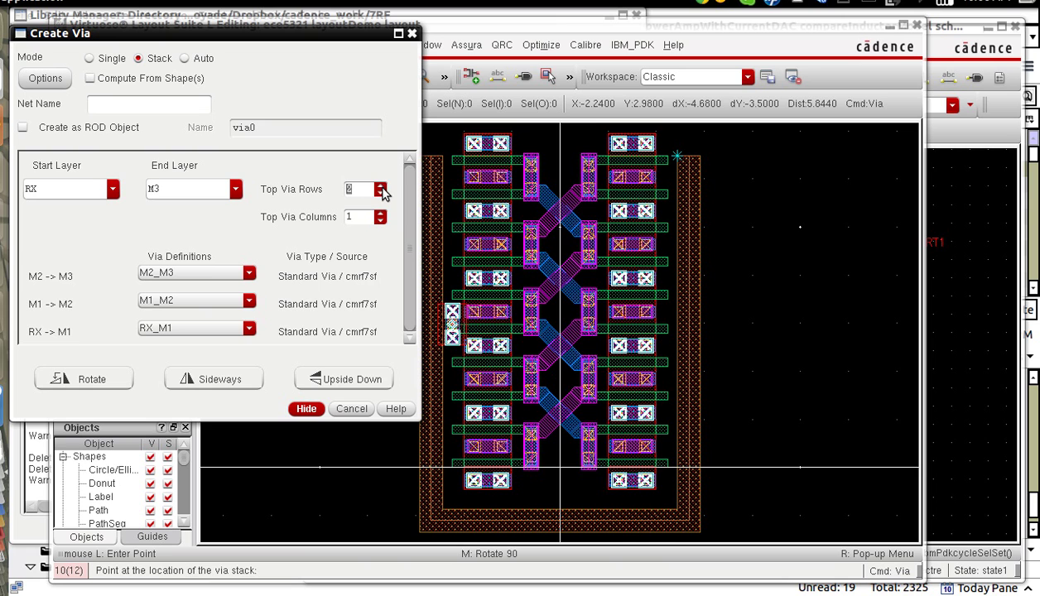
left_click(381, 194)
left_click(380, 213)
left_click(380, 213)
left_click(380, 213)
left_click(380, 213)
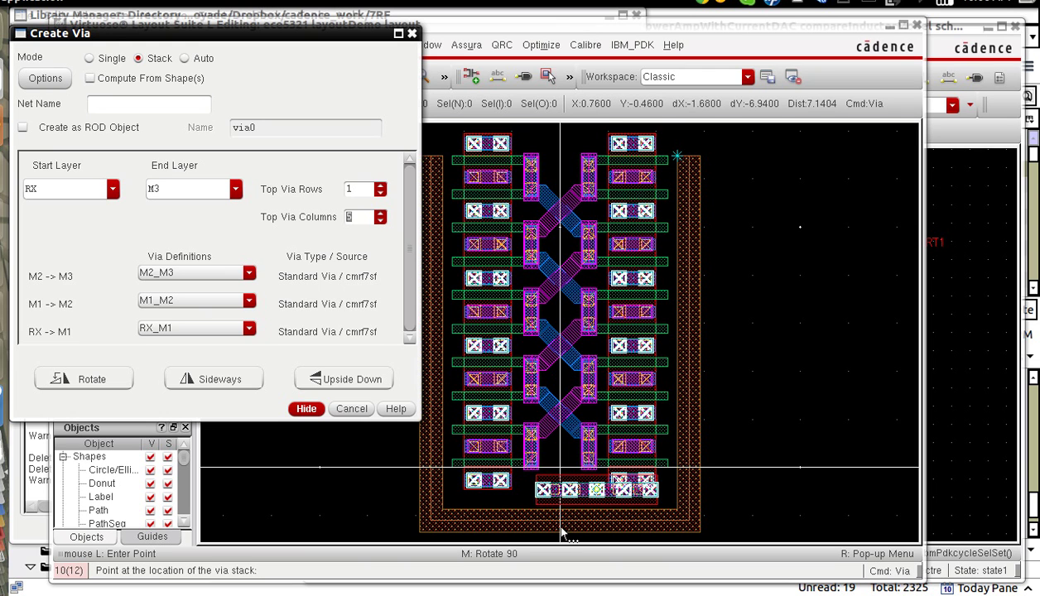
left_click(380, 213)
left_click(380, 213)
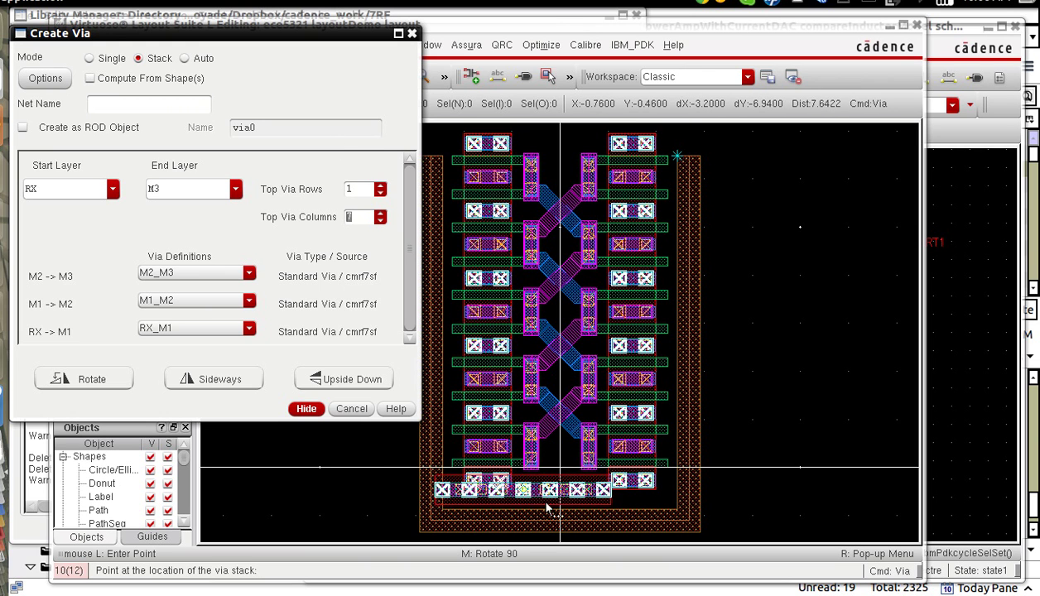
Place the seven-column RX-to-M3 via stack centred on the ring's bottom segment, at X 0, Y -1.1
left_click(552, 495)
scroll(600, 499, "up", 4)
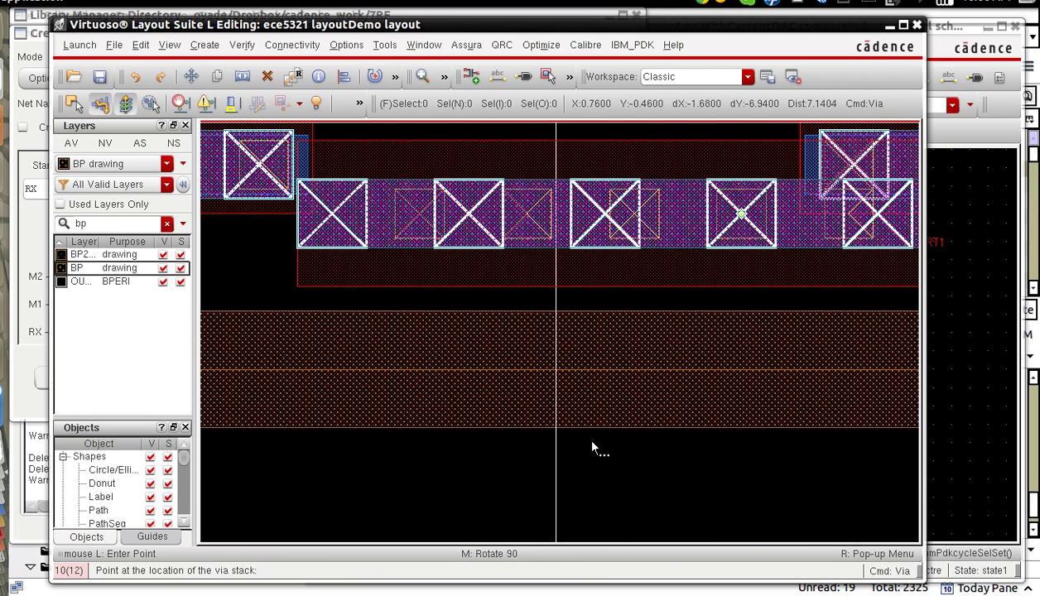
key("Escape")
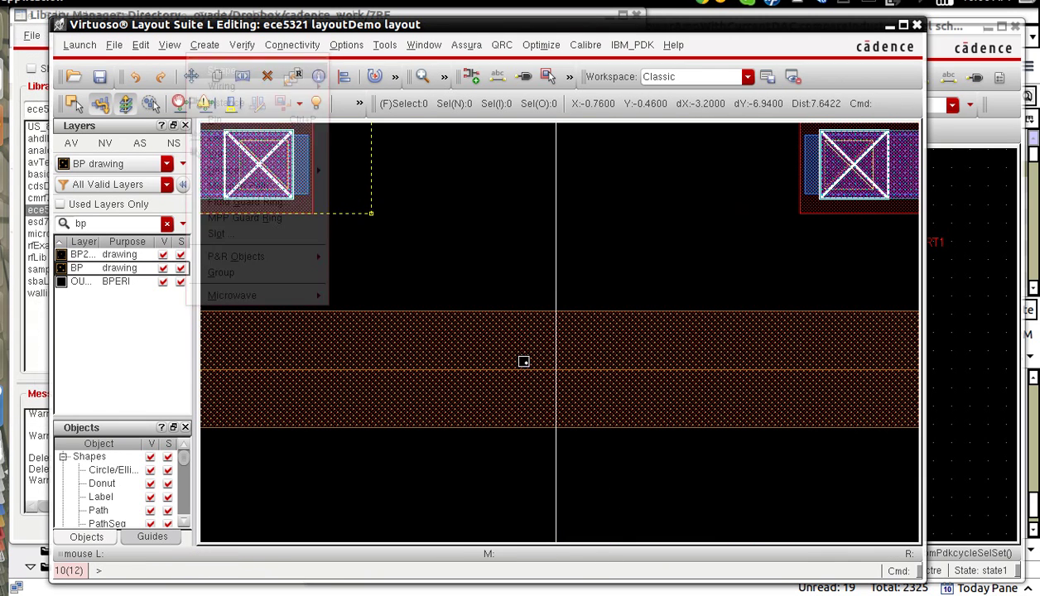
key("o")
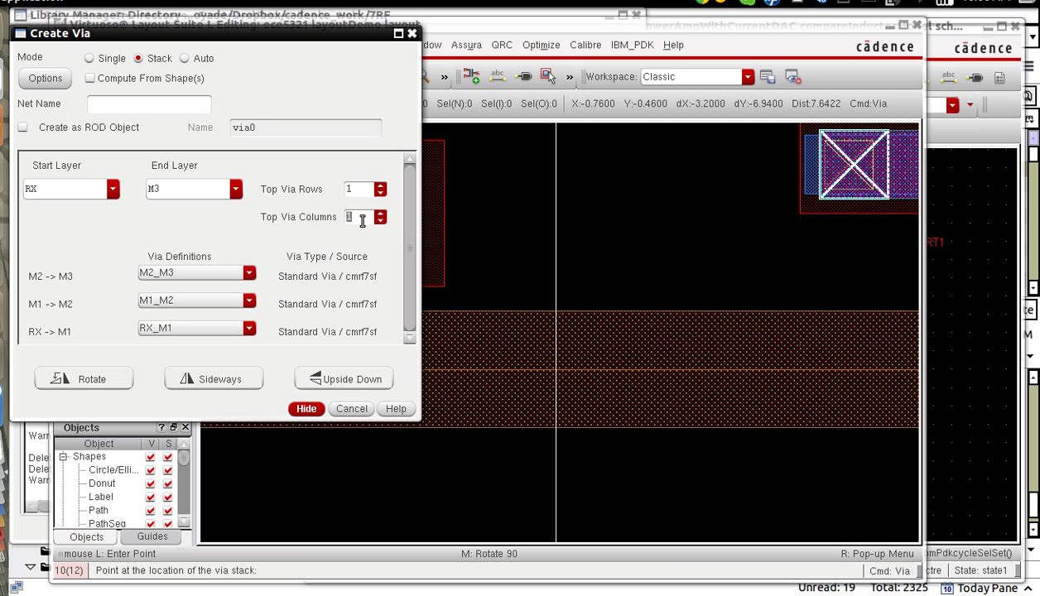
left_click(484, 23)
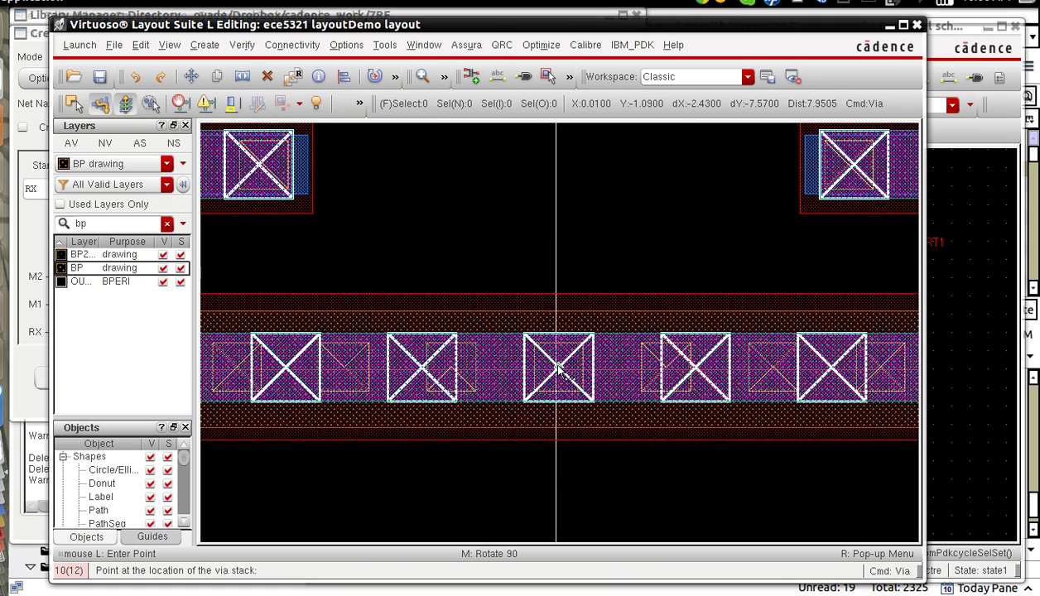
scroll(547, 356, "up", 5)
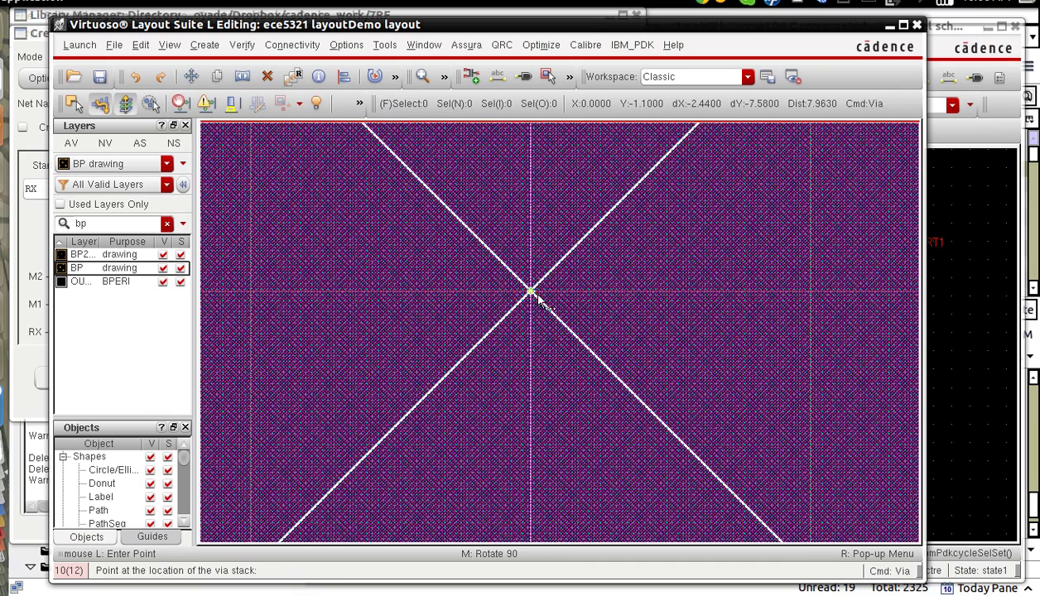
key("f")
key("Escape")
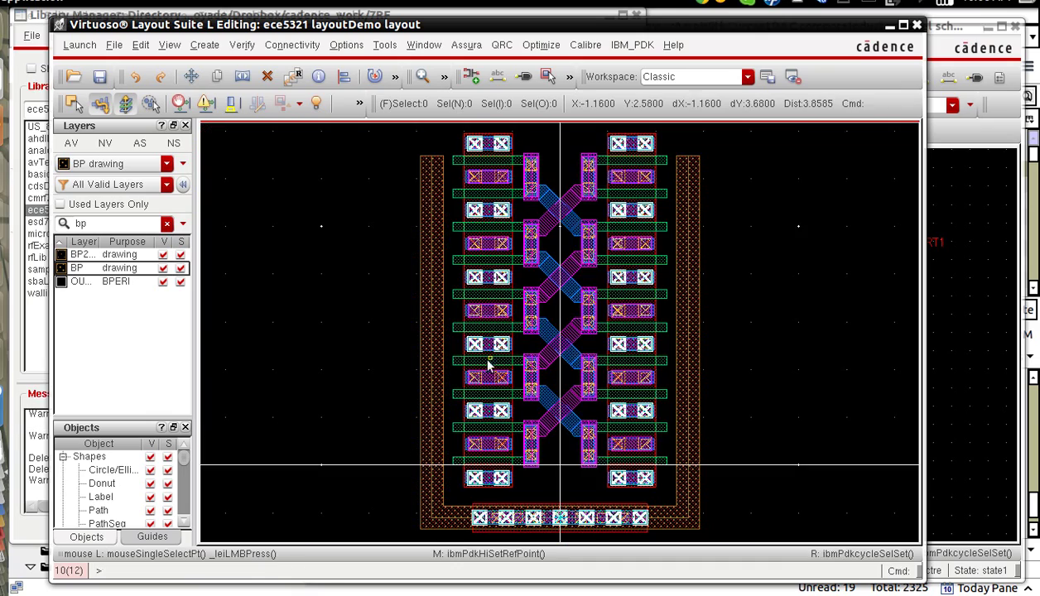
Open the properties of the via stack on the ring's bottom segment and examine its cut and enclosure settings
left_click(709, 537)
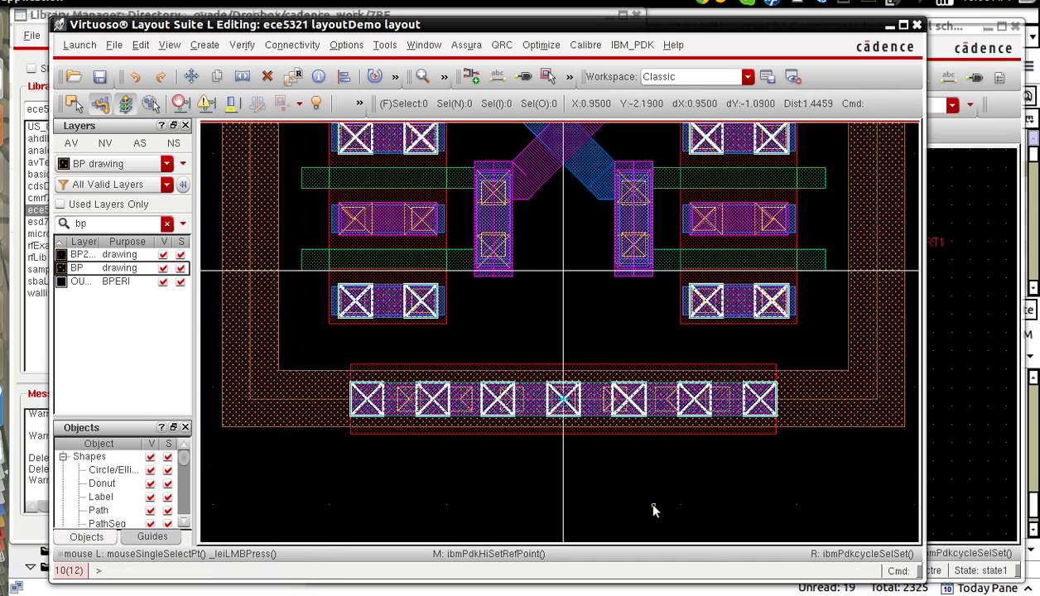
left_click(506, 371)
key("q")
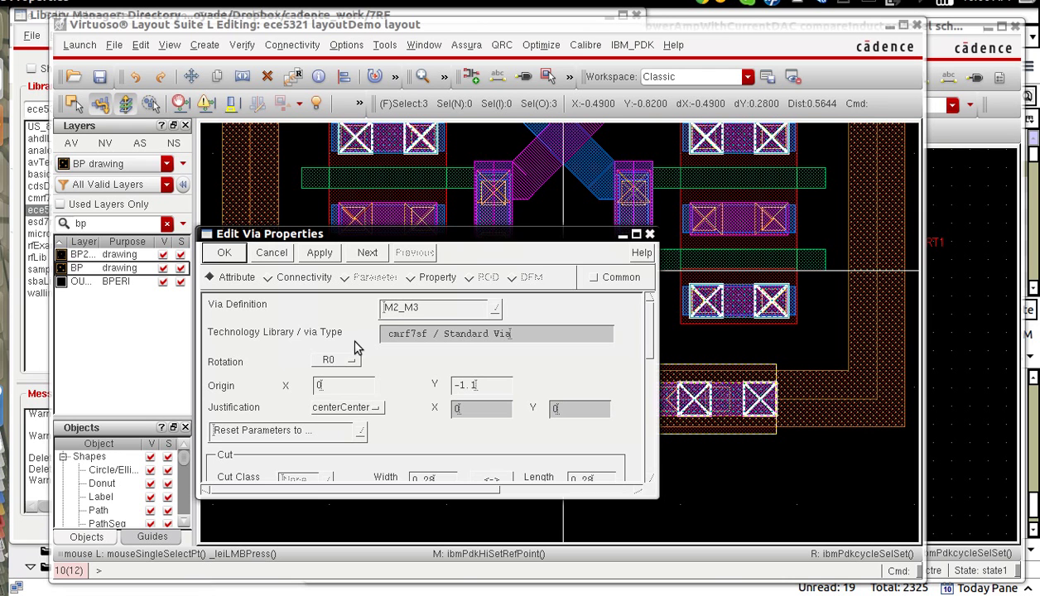
left_click(651, 439)
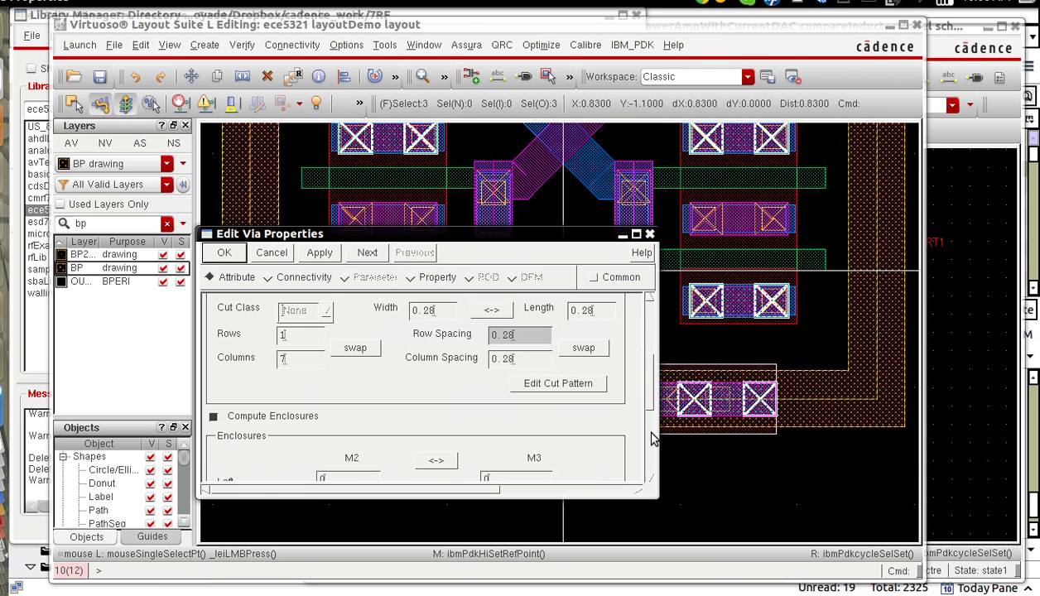
scroll(630, 419, "down", 5)
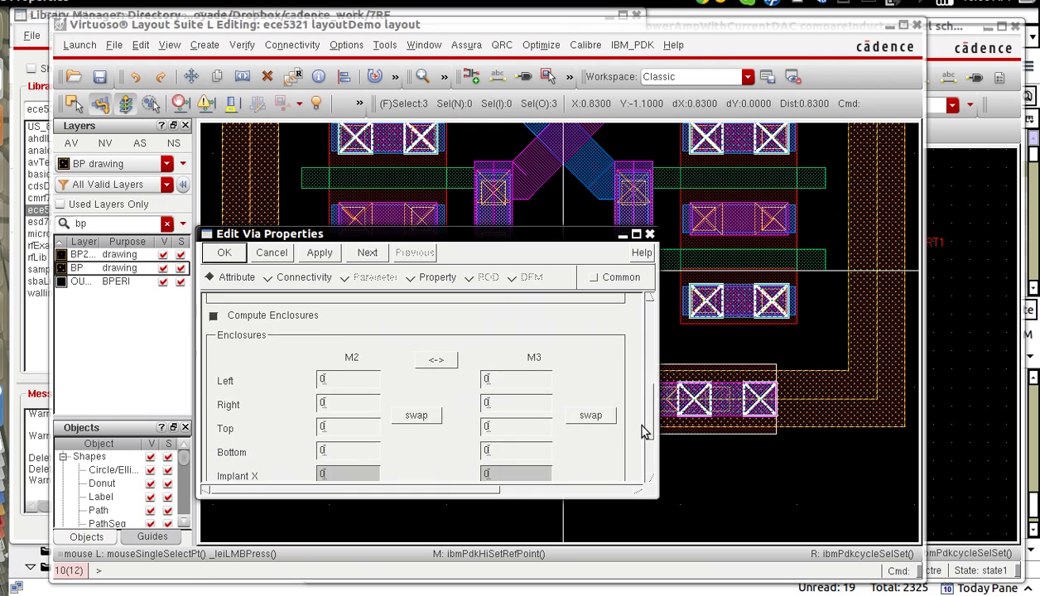
scroll(633, 452, "down", 1)
scroll(630, 440, "up", 8)
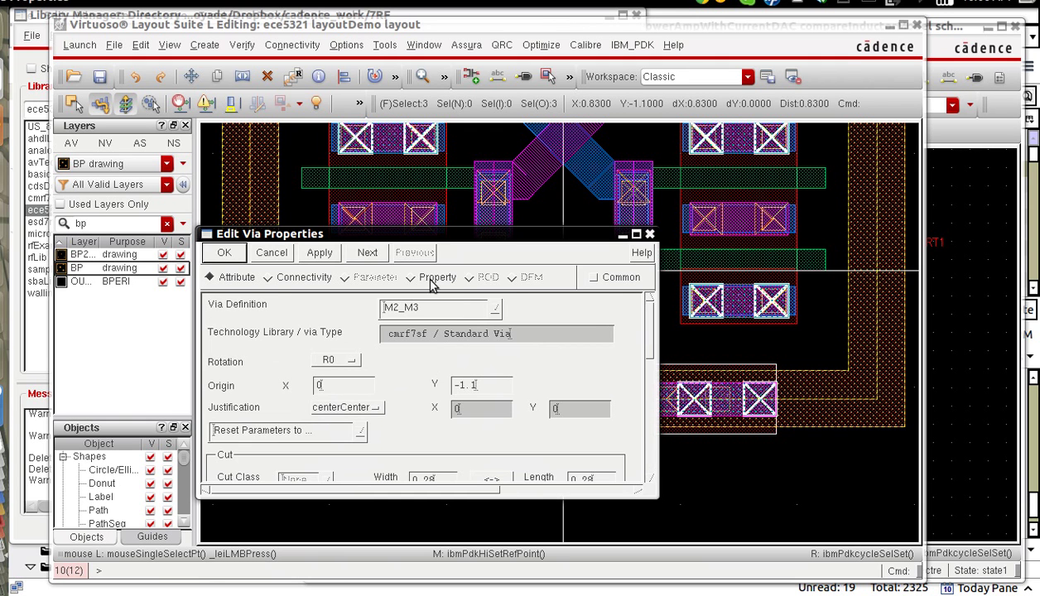
left_click(484, 310)
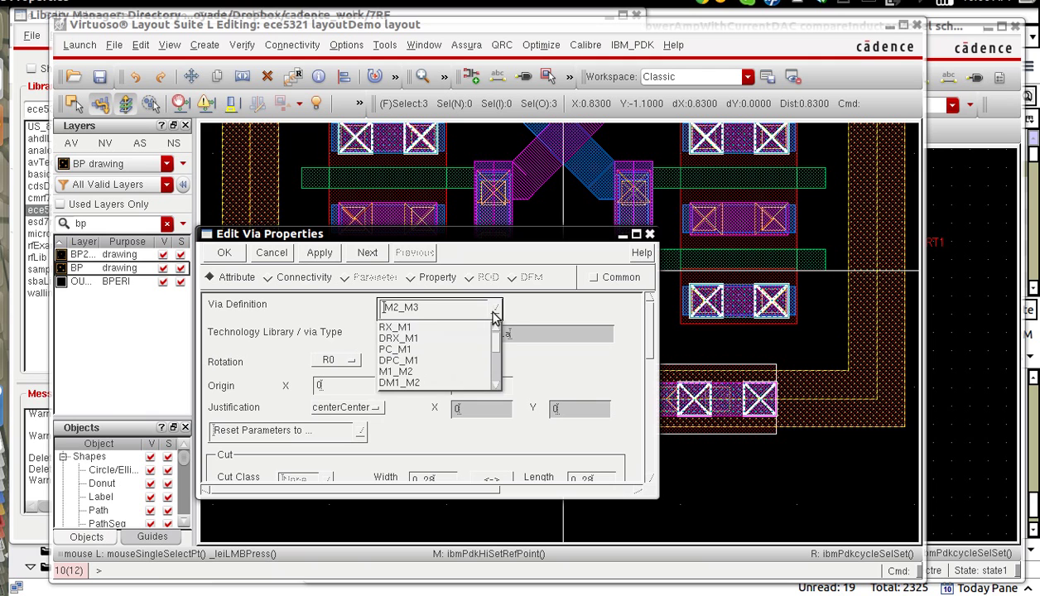
left_click(431, 330)
left_click_drag(647, 322, 652, 378)
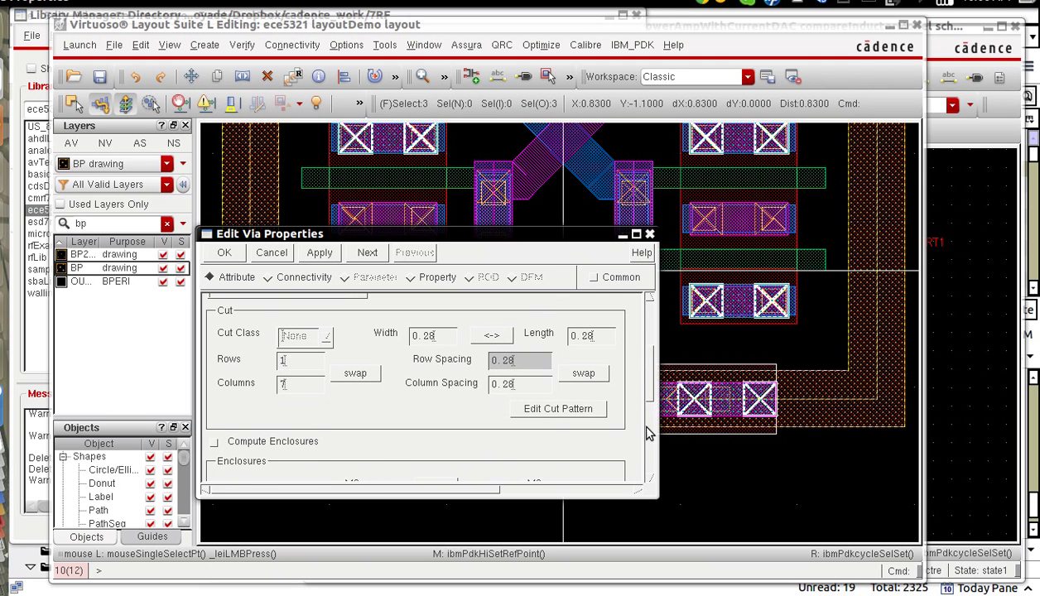
left_click_drag(648, 435, 643, 315)
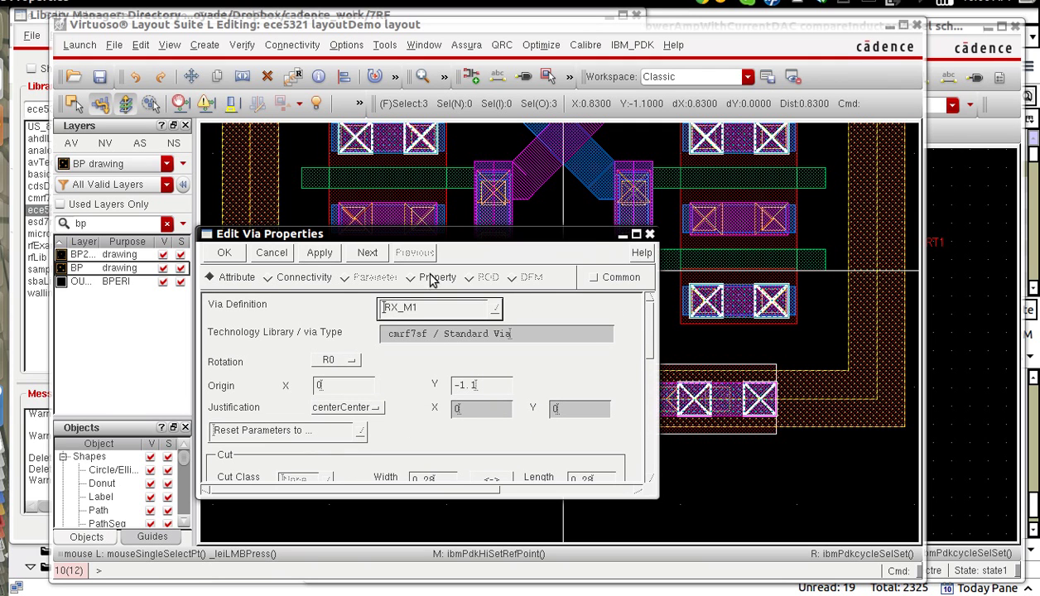
left_click(368, 253)
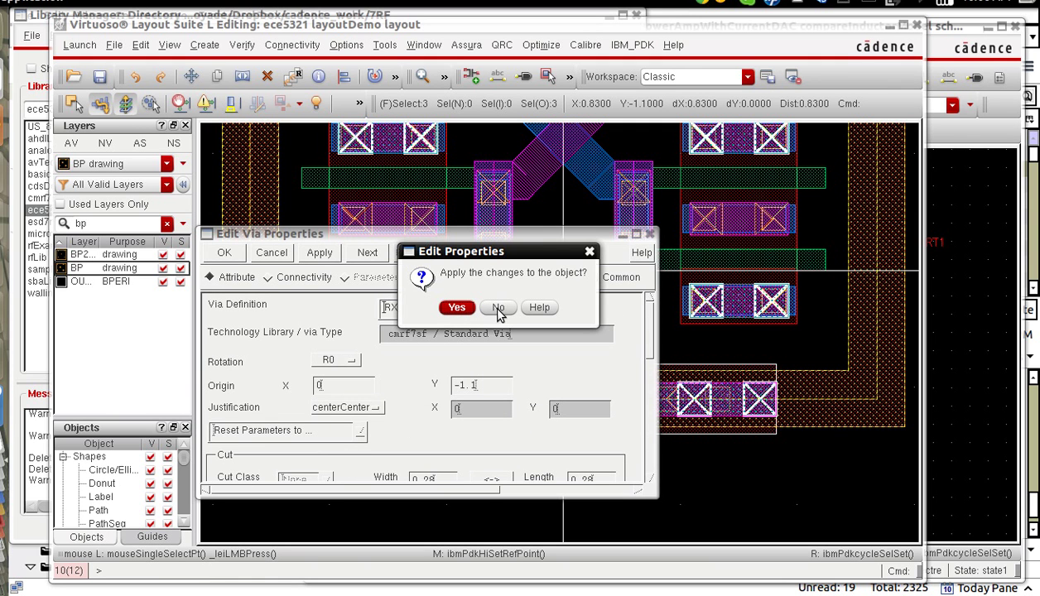
left_click(499, 307)
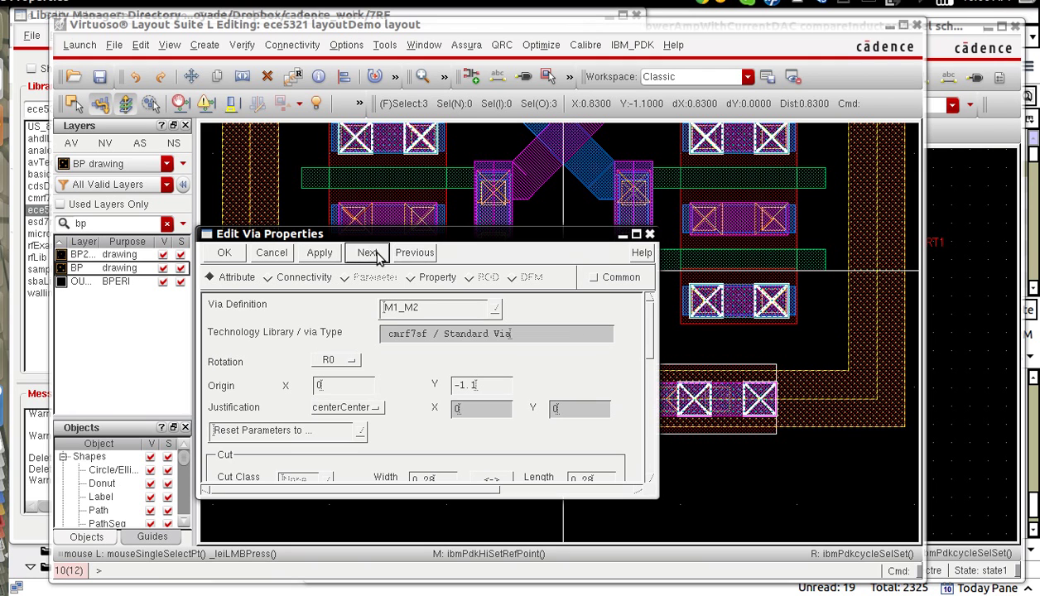
Set the top and bottom RX enclosures of the ring's RX_M1 via to 0 and apply the change
left_click(368, 252)
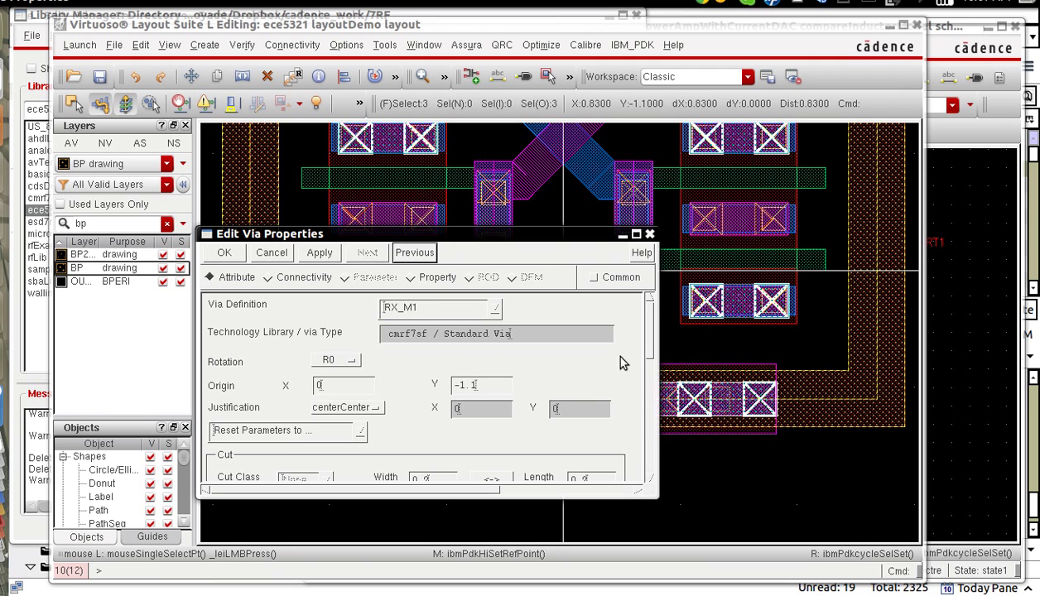
left_click_drag(648, 347, 651, 430)
left_click(369, 415)
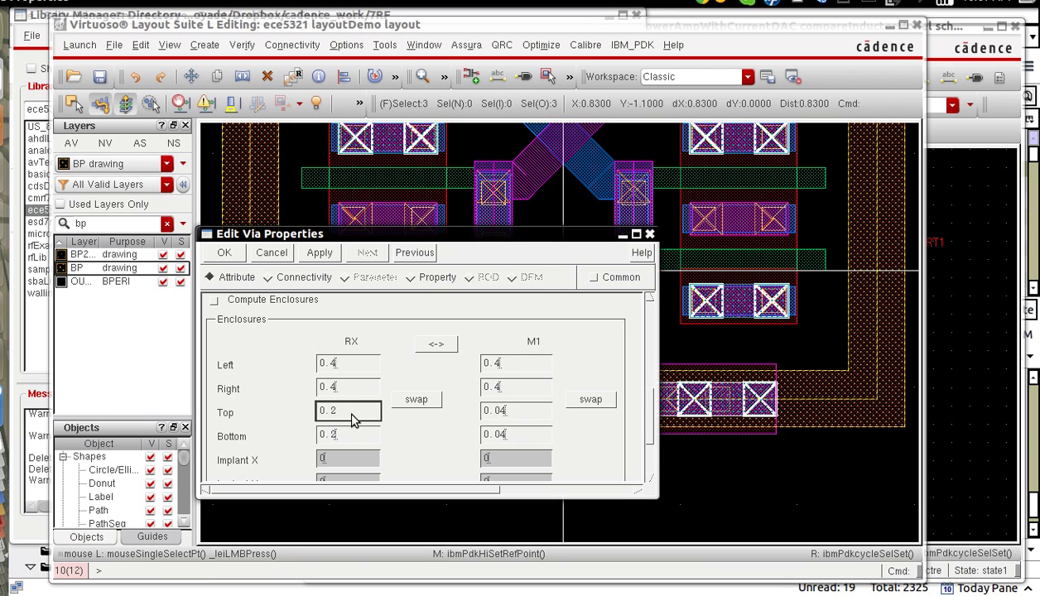
key("BackSpace")
key("Tab")
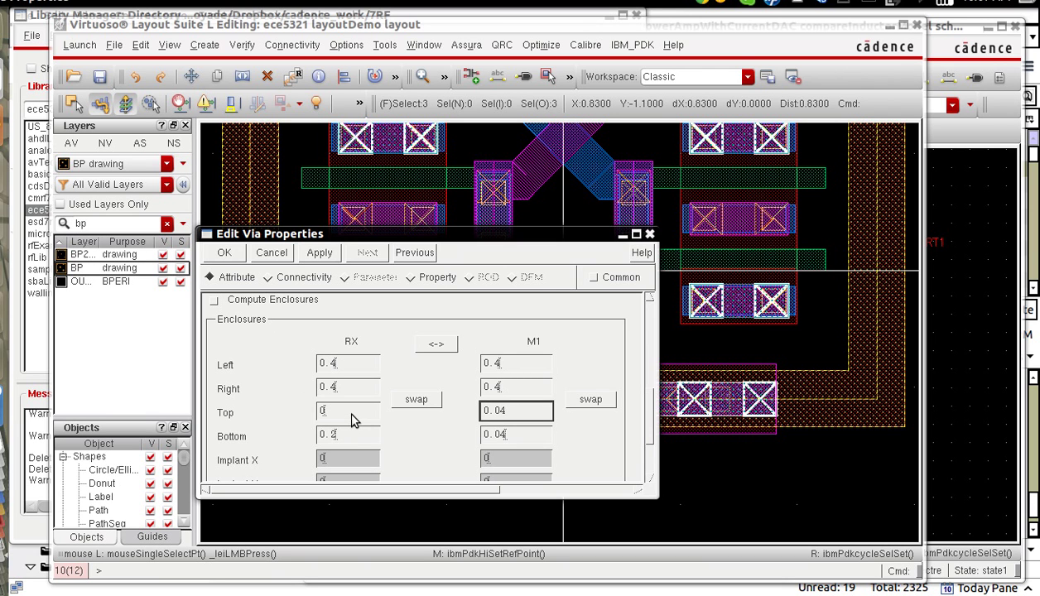
left_click(351, 437)
key("BackSpace")
key("BackSpace")
key("Tab")
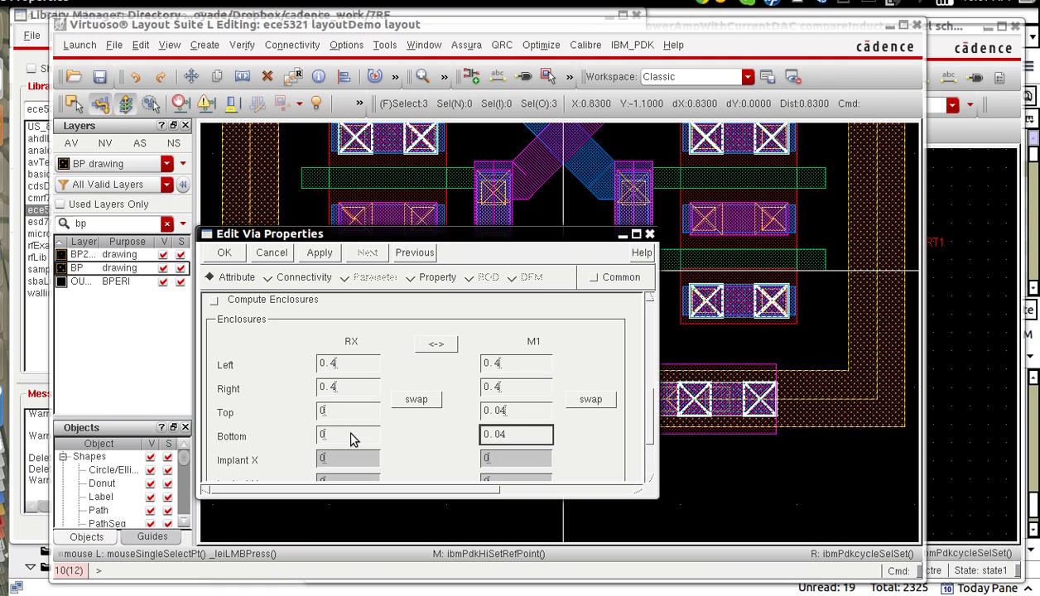
left_click(224, 253)
left_click(367, 468)
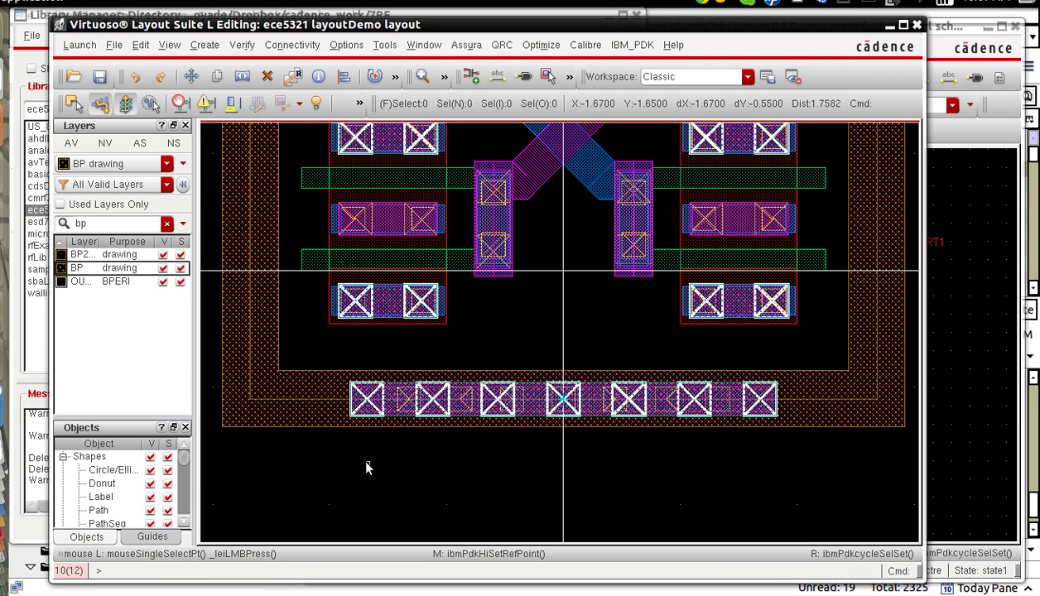
Start a 0.84-wide M3 drawing path at the top centre of the left transistor's uppermost RX-to-M3 via stack
scroll(367, 424, "up", 2)
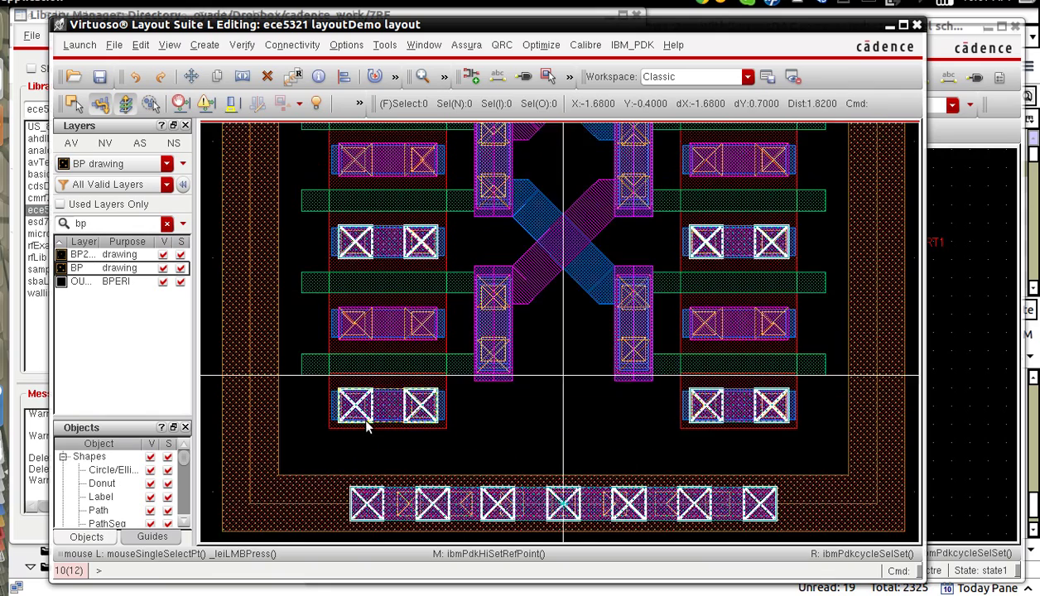
scroll(368, 425, "up", 3)
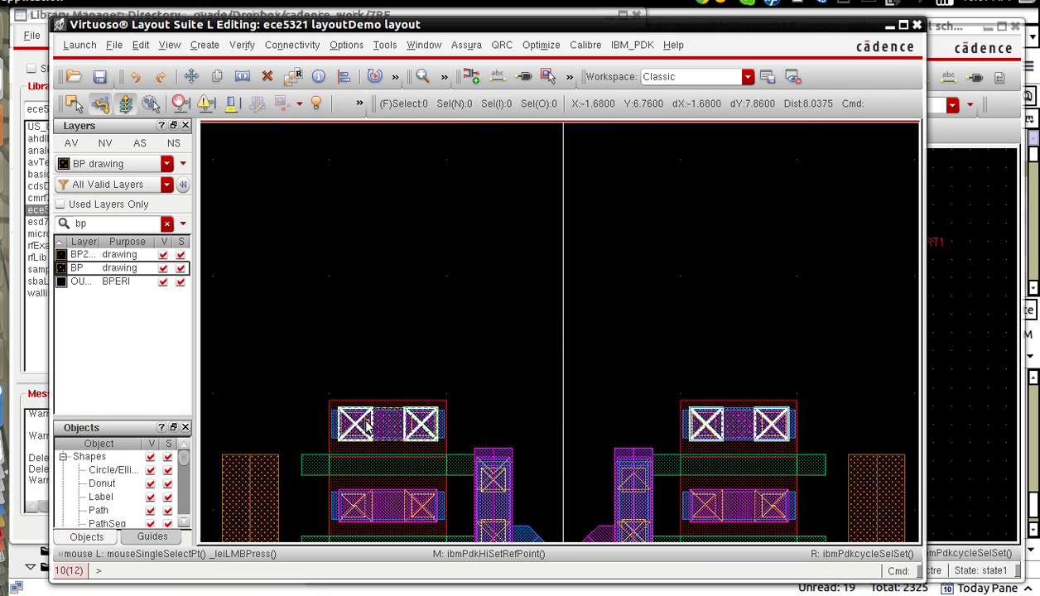
key("z")
left_click(329, 395)
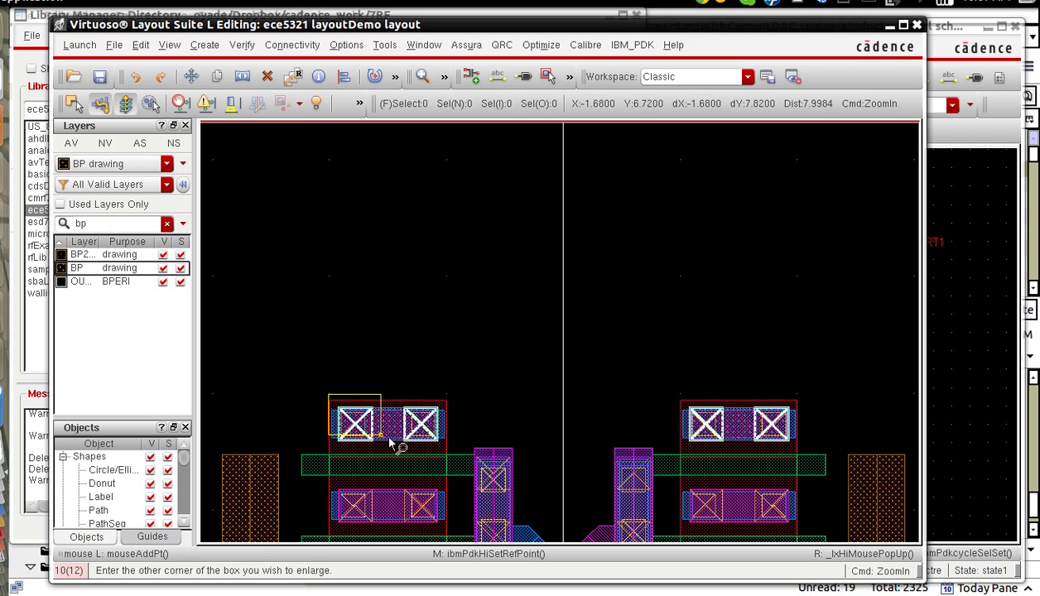
left_click(465, 472)
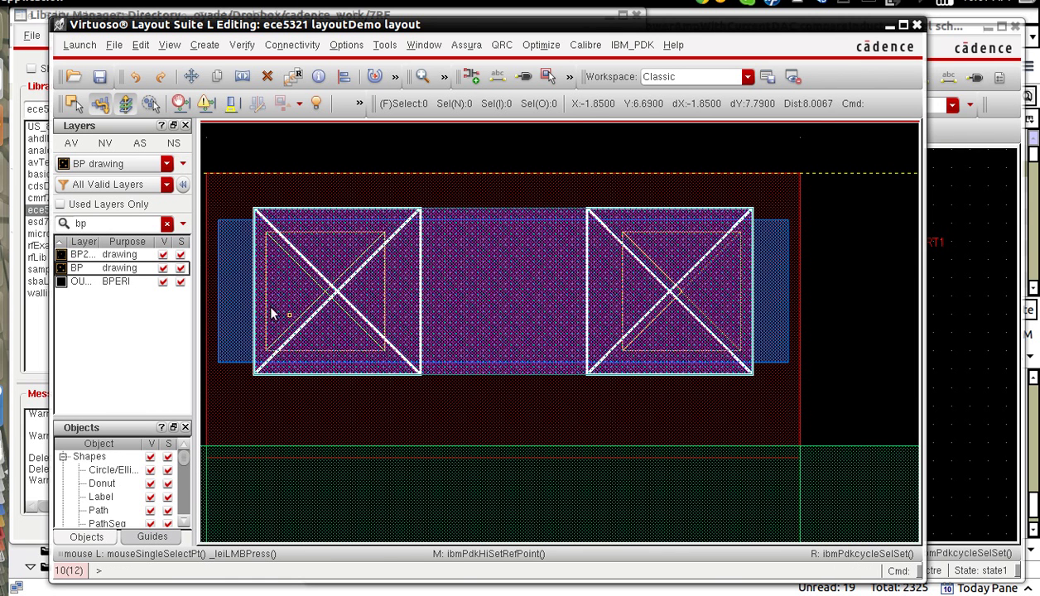
double_click(127, 223)
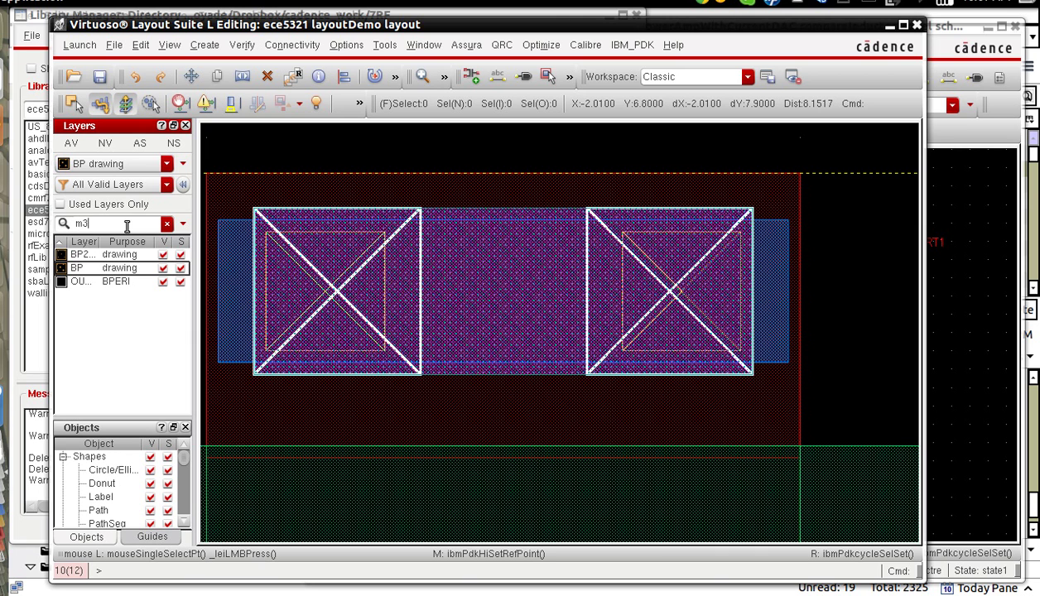
left_click(122, 257)
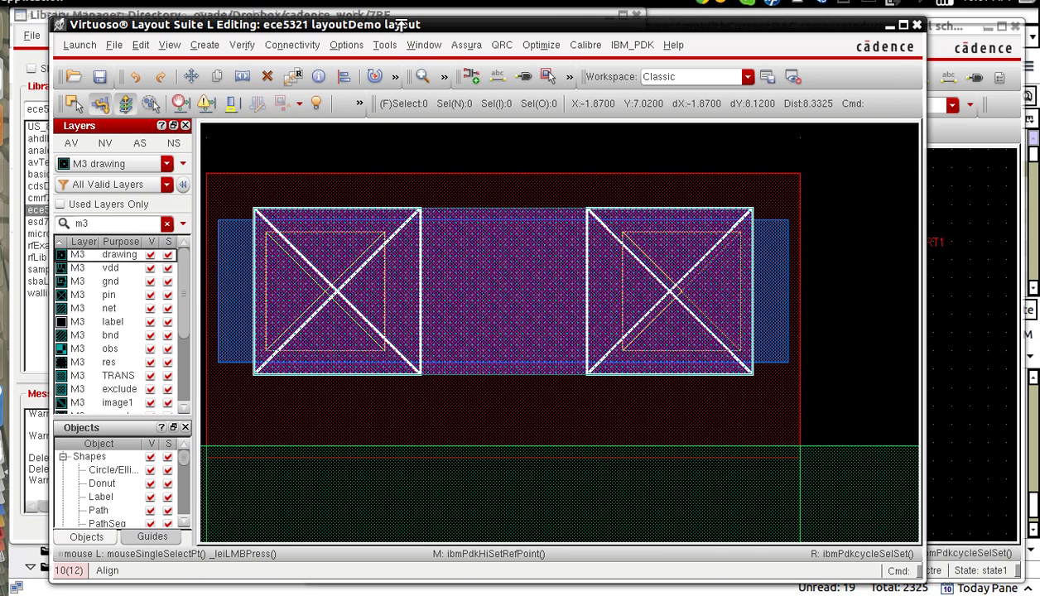
key("p")
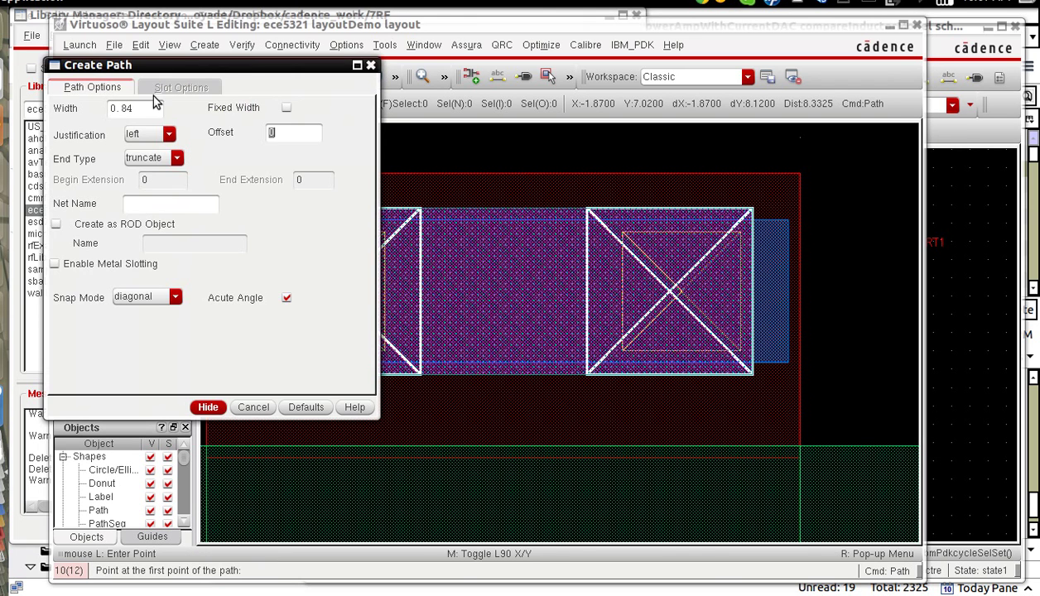
left_click(435, 26)
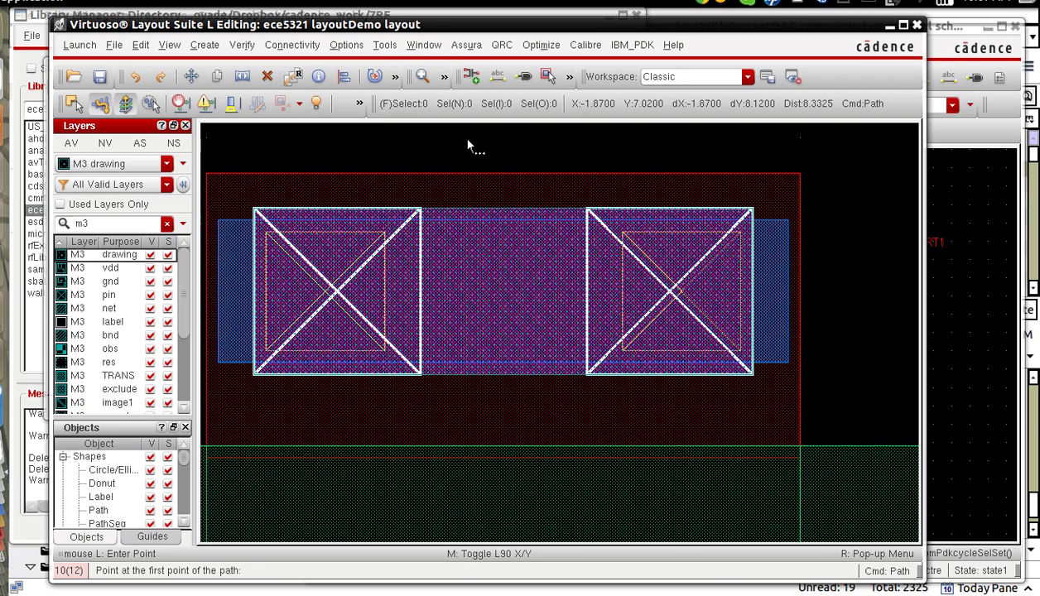
left_click(502, 212)
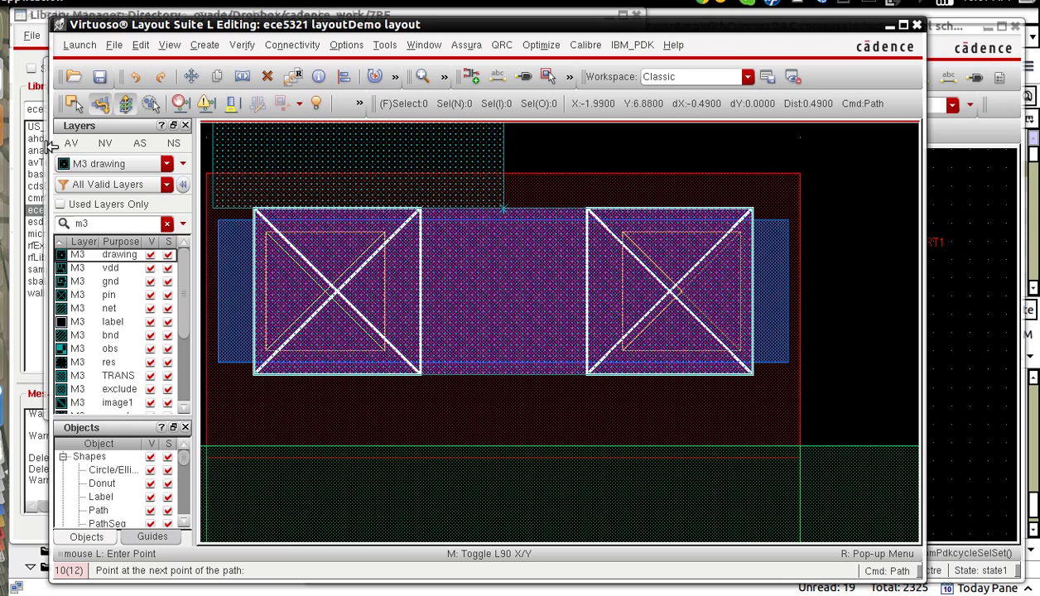
Set the path's justification to center and route it down at X -1.5 to the ring's bottom via stack at Y -1.1
key("F3")
left_click(169, 135)
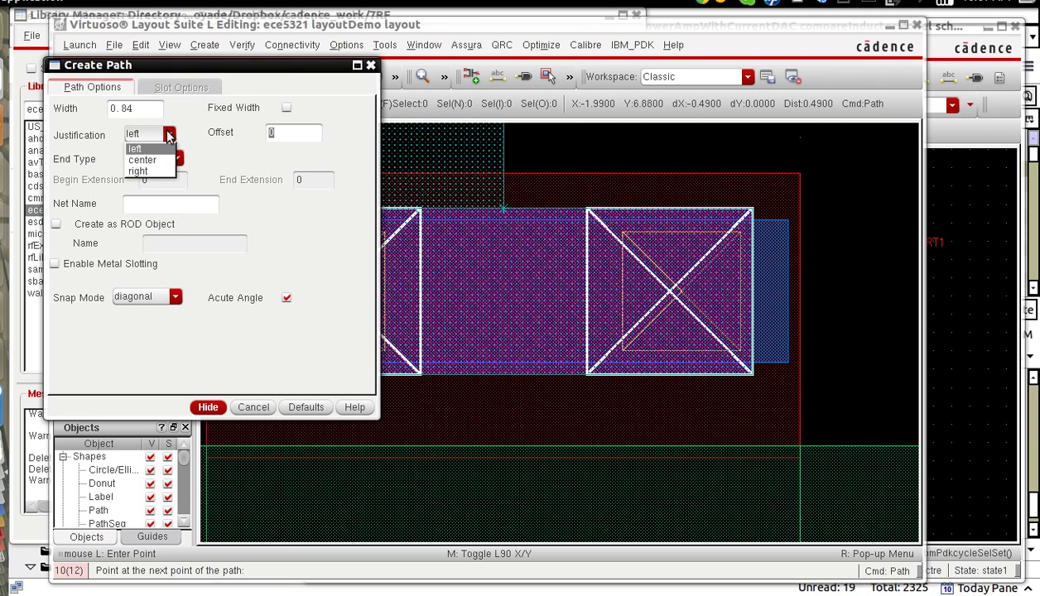
left_click(141, 160)
left_click(426, 25)
key("f")
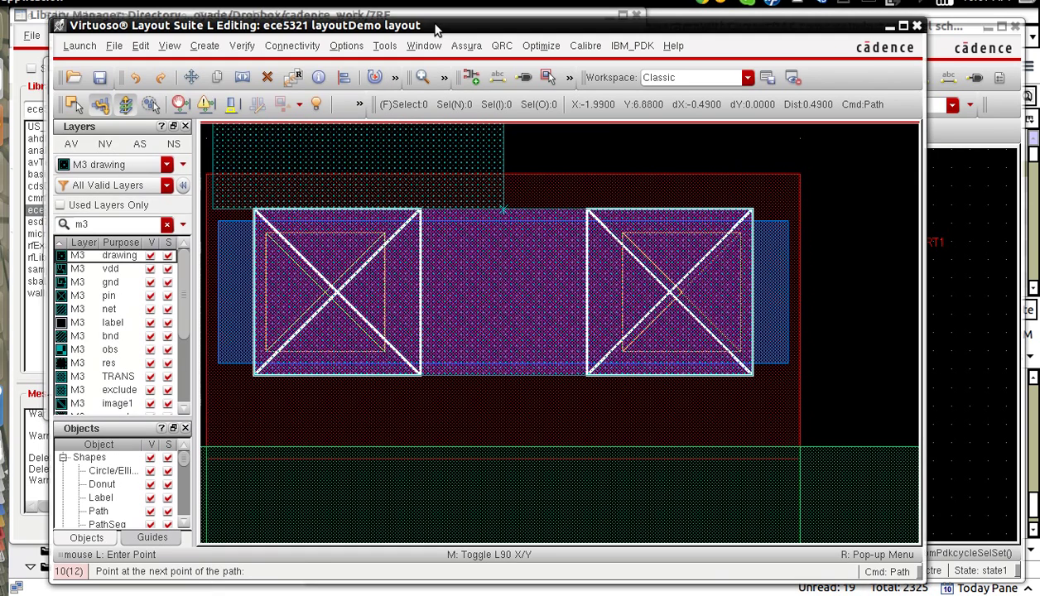
left_click_drag(450, 464, 522, 495)
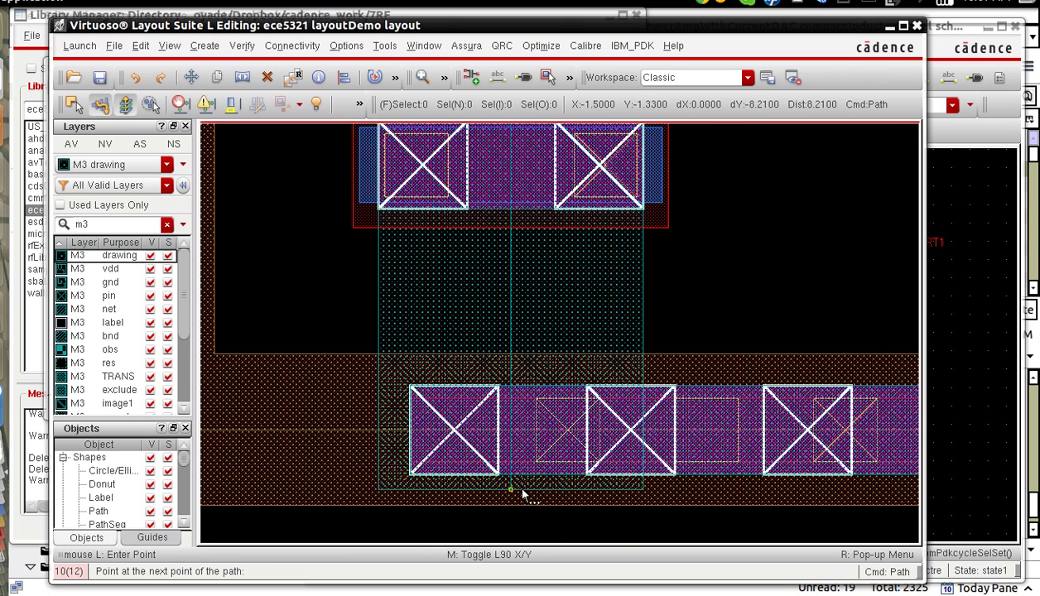
left_click(514, 431)
Continue the M3 path horizontally along the ring's bottom via stack to X 1.5, under the right transistor
key("Right")
key("Right")
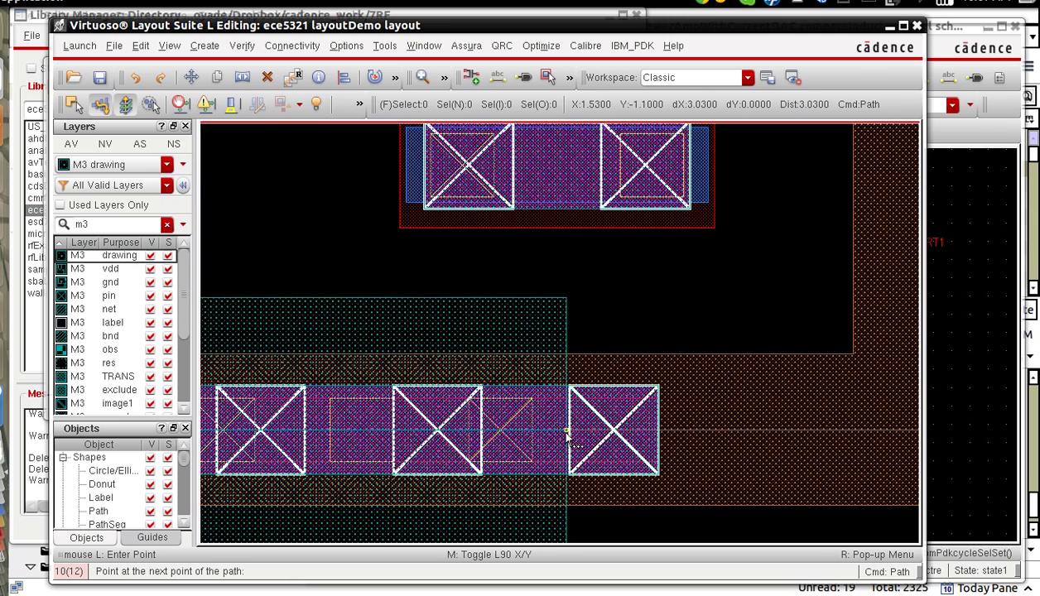
left_click(558, 431)
Route the M3 path up over the right transistor's vias and end it at the uppermost via's top edge, Y 6.88
key("Up")
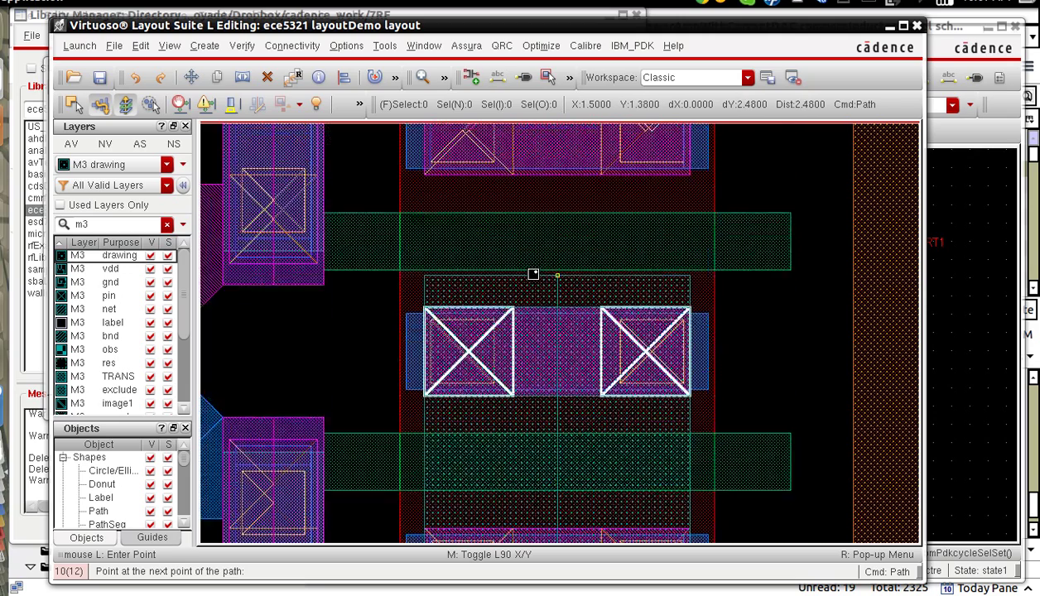
key("Up")
key("Up")
key("Up")
key("Up")
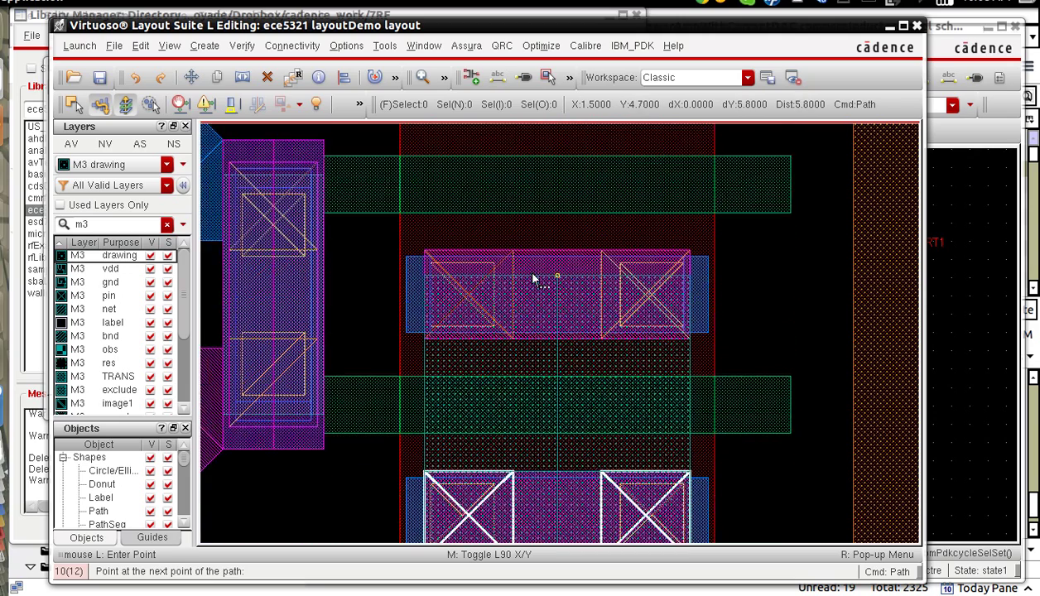
key("Up")
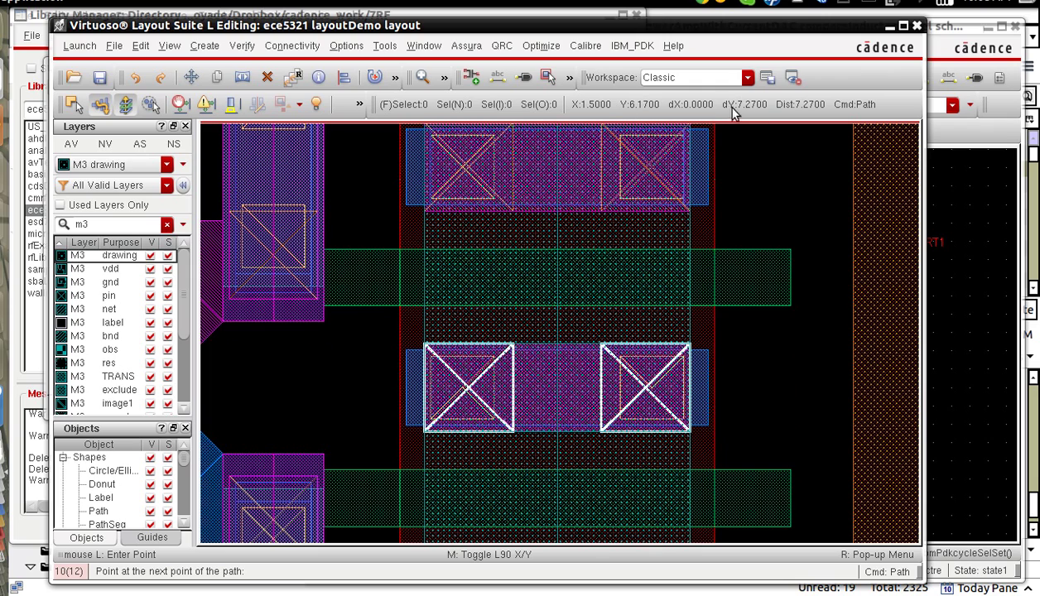
key("Up")
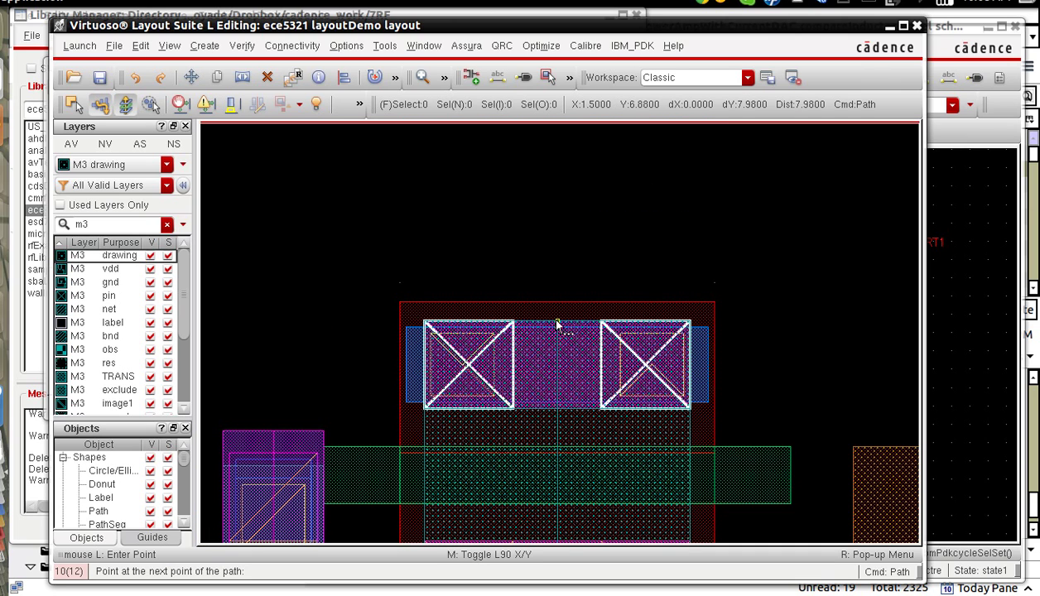
key("f")
key("Escape")
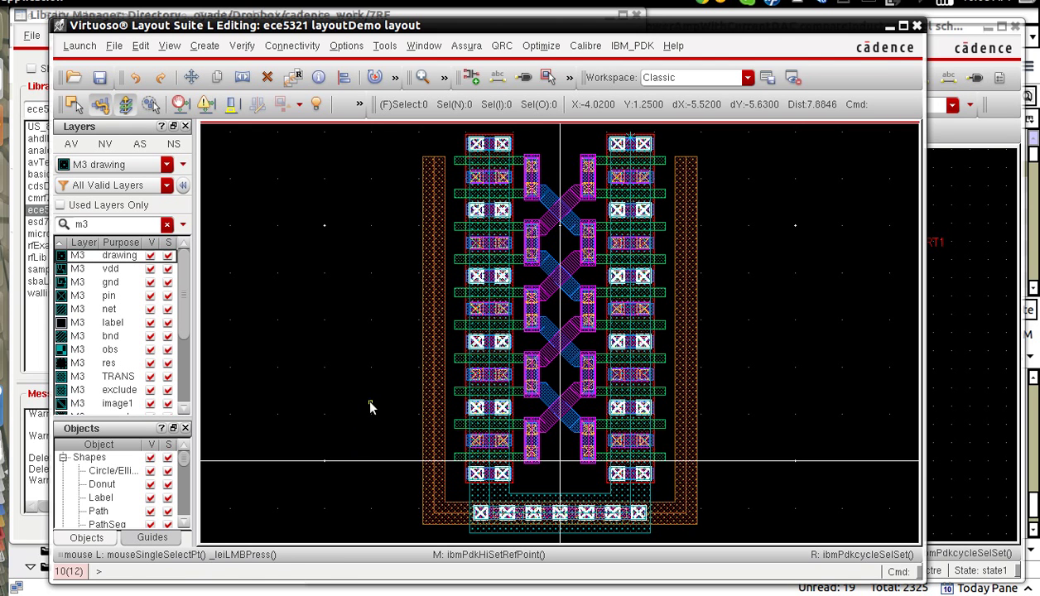
Start an M2 drawing path at the left edge of the left transistor's lowest RX-to-M2 via, at Y 0.44
left_click_drag(371, 406, 578, 489)
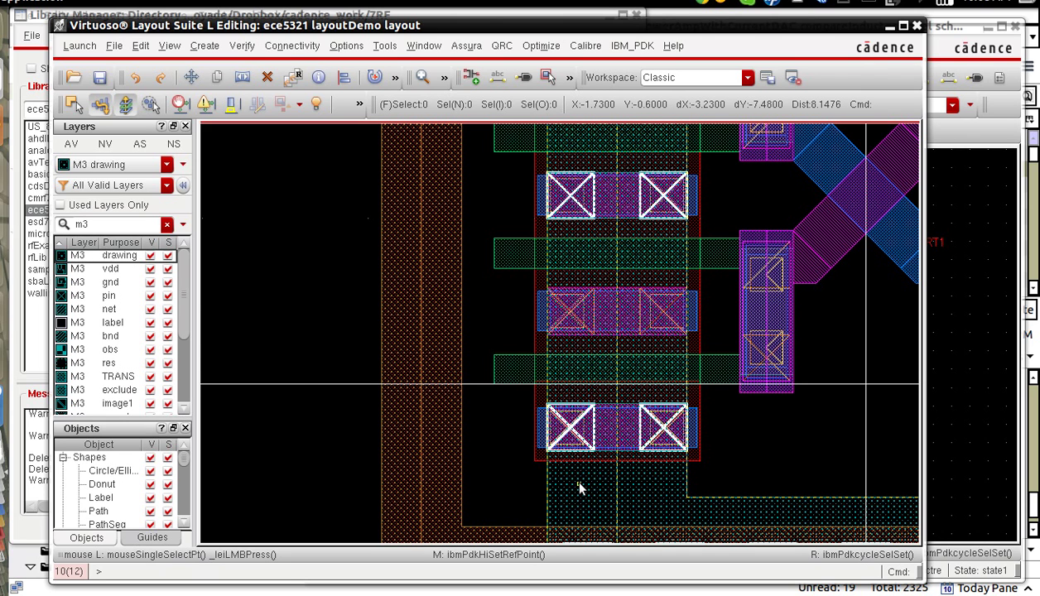
double_click(122, 224)
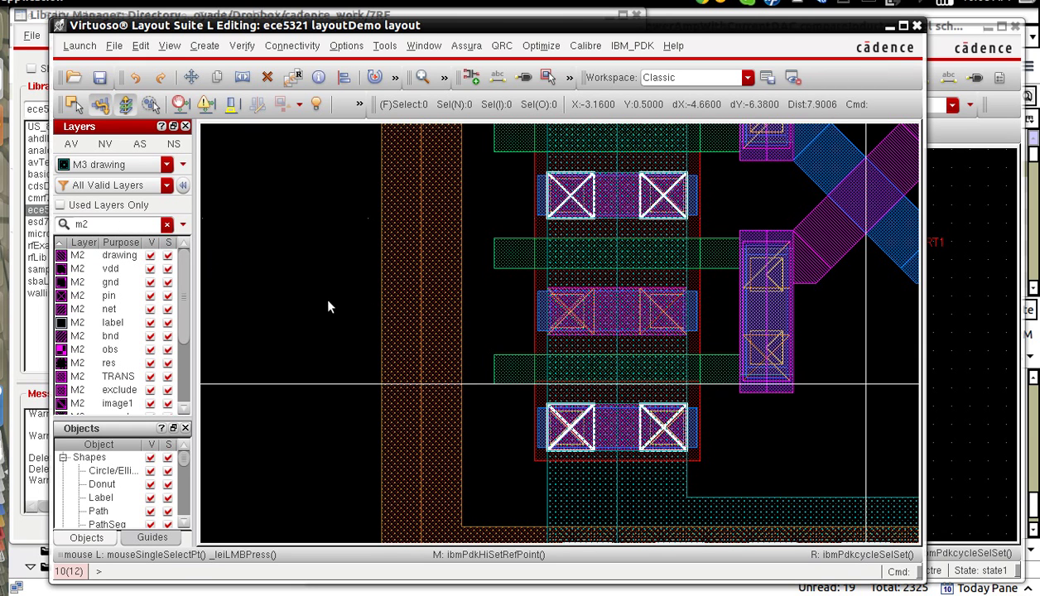
left_click(115, 260)
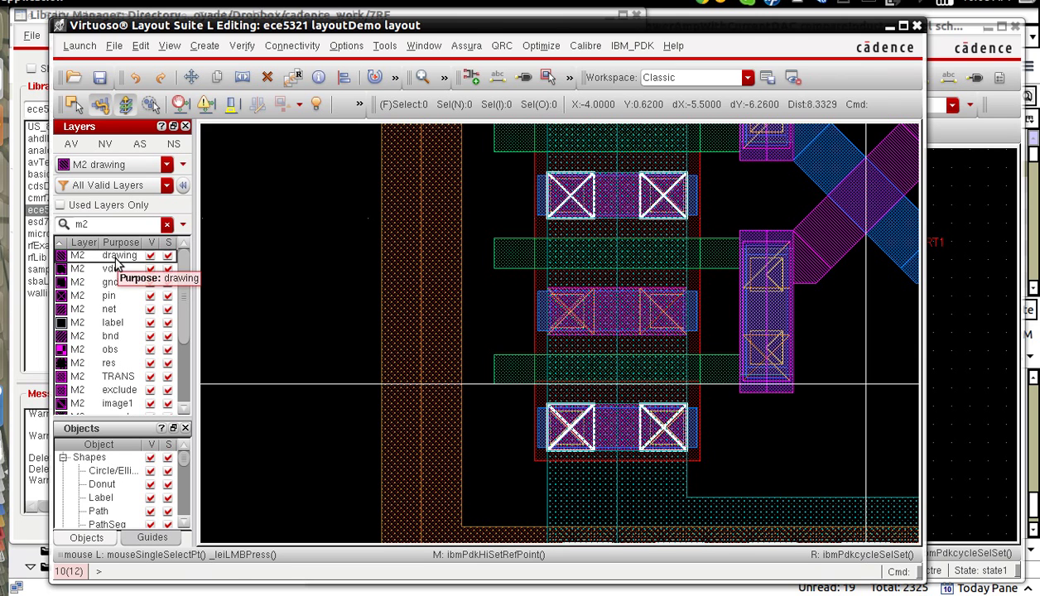
key("p")
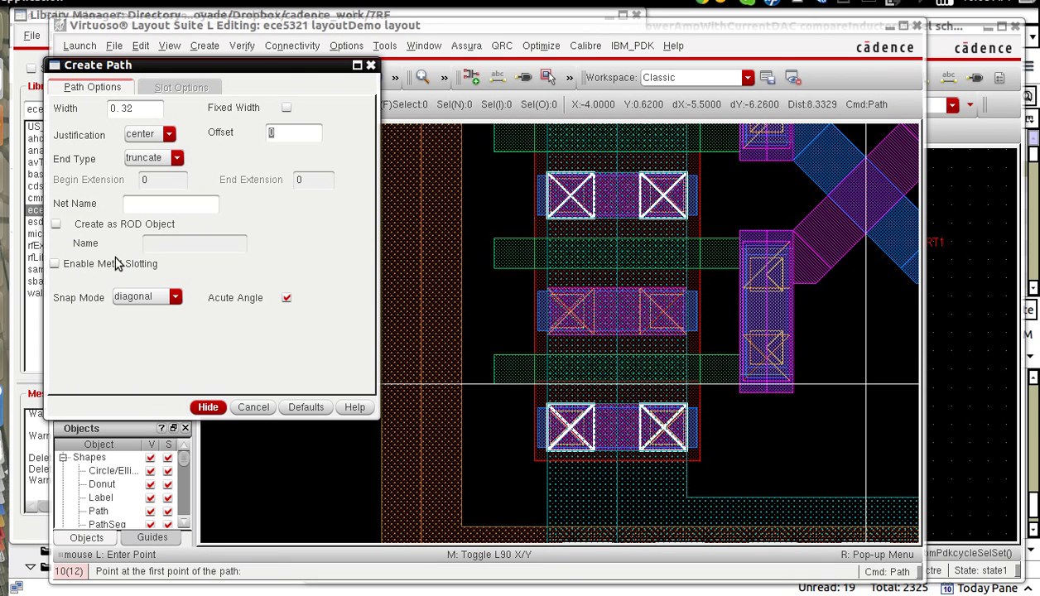
key("z")
left_click(480, 251)
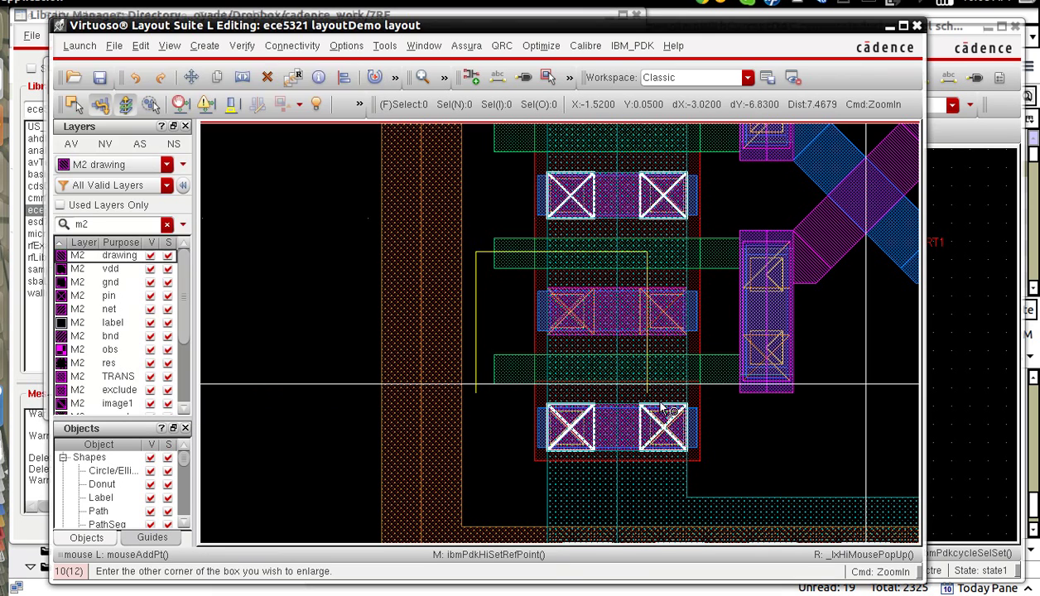
left_click(656, 402)
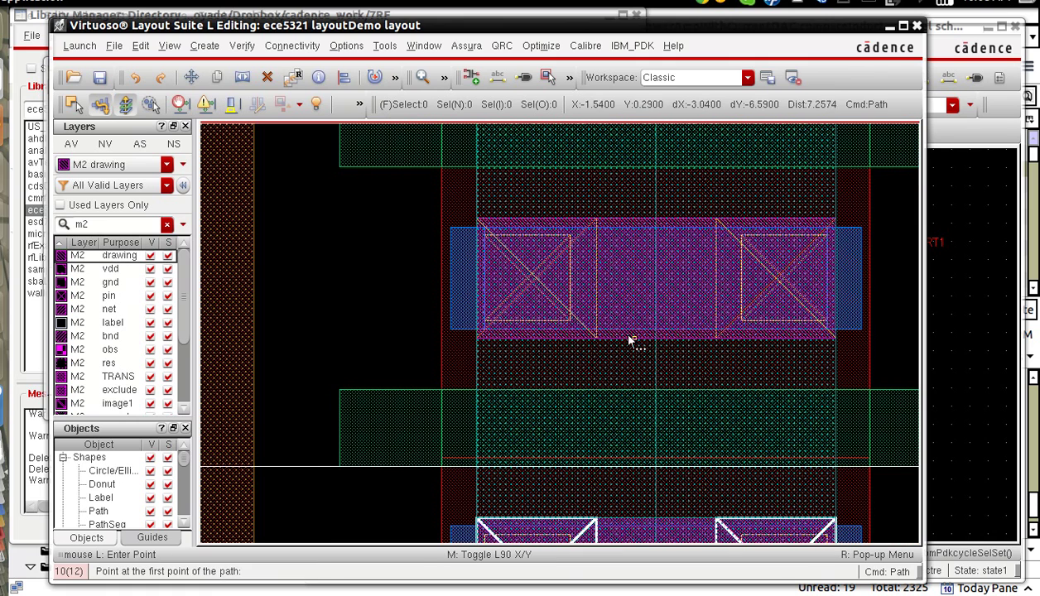
left_click(476, 279)
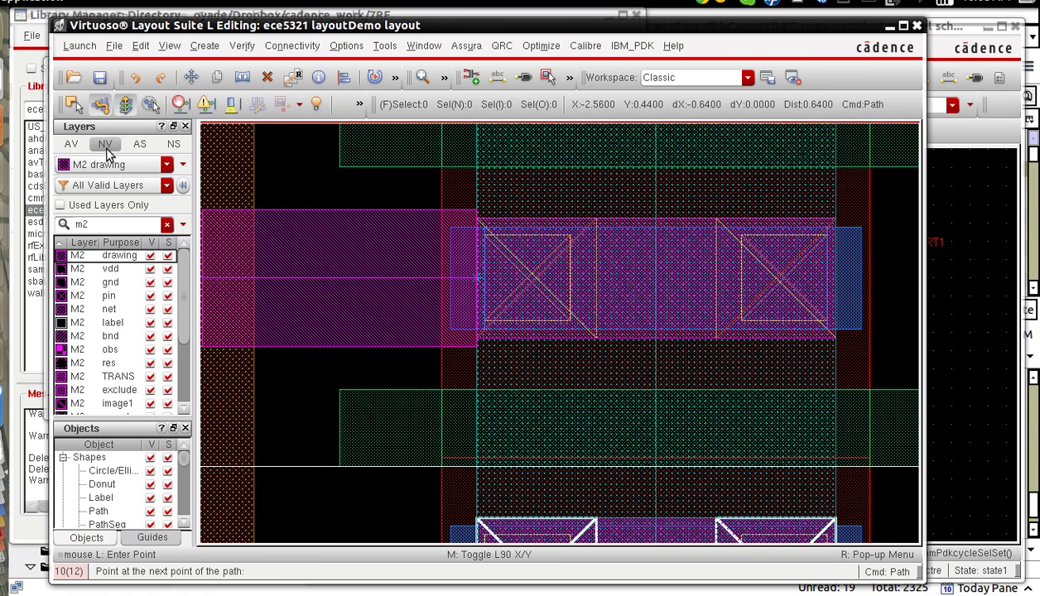
Set the M2 path's width to 0.28 and finish it horizontally outward past the contact ring at X -5.39
key("F3")
left_click(150, 105)
key("BackSpace")
key("BackSpace")
type("28")
key("F3")
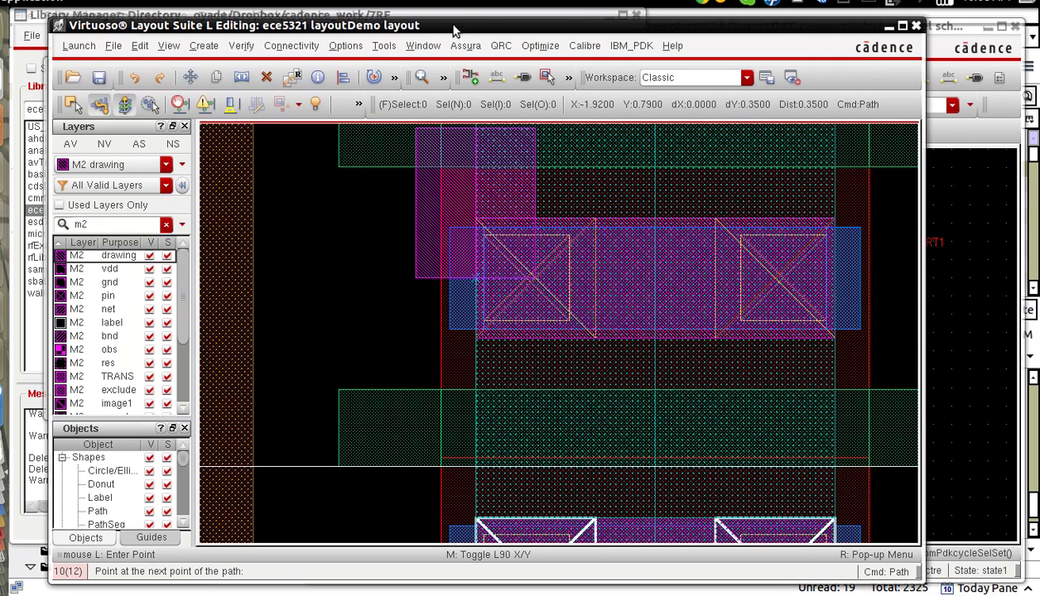
key("f")
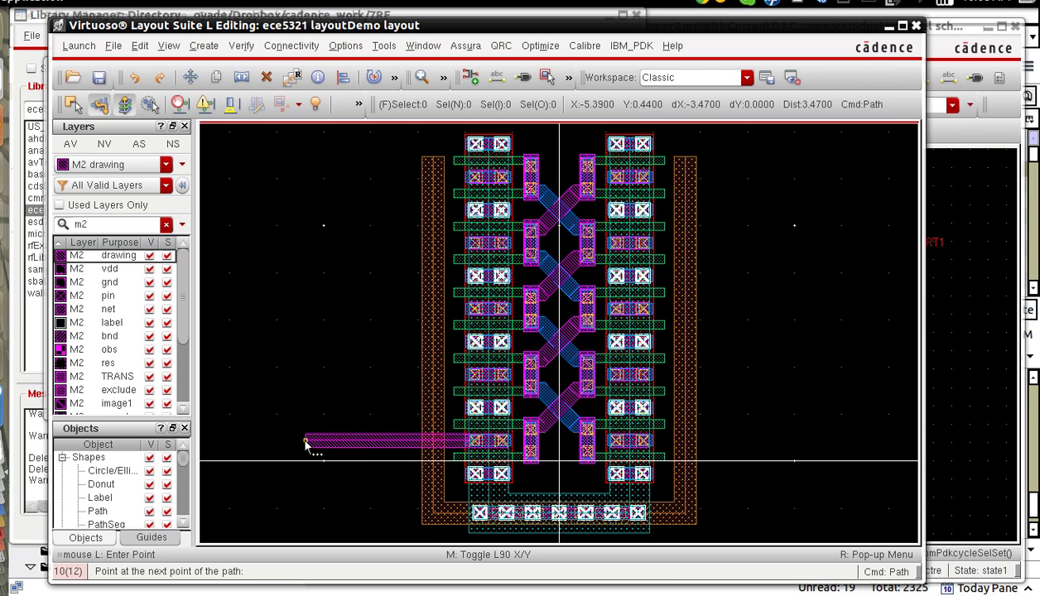
double_click(306, 440)
key("Escape")
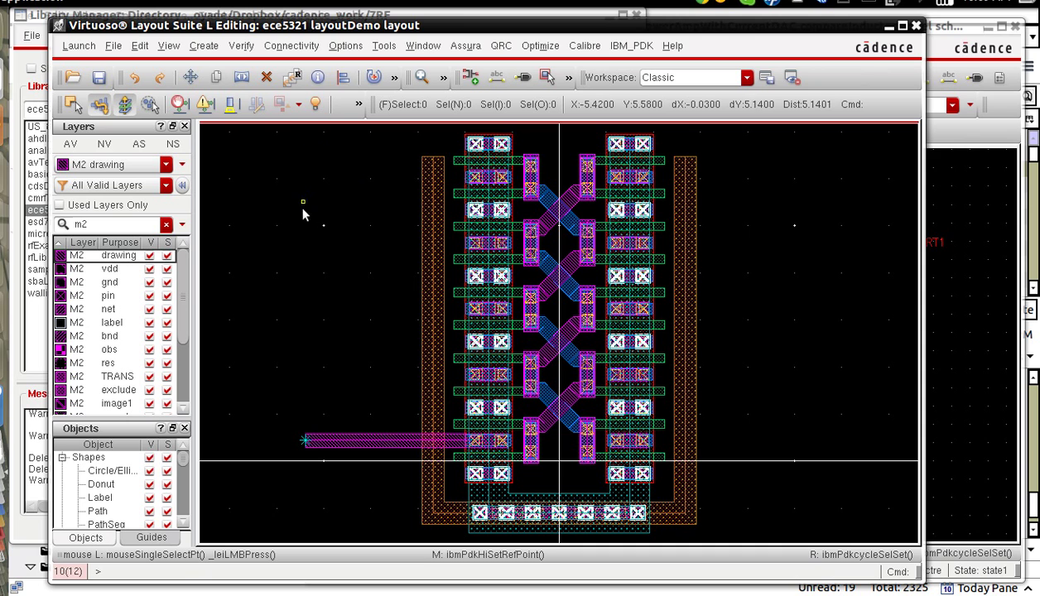
Start an M3 drawing path with left justification near the outer end of the M2 path
double_click(129, 224)
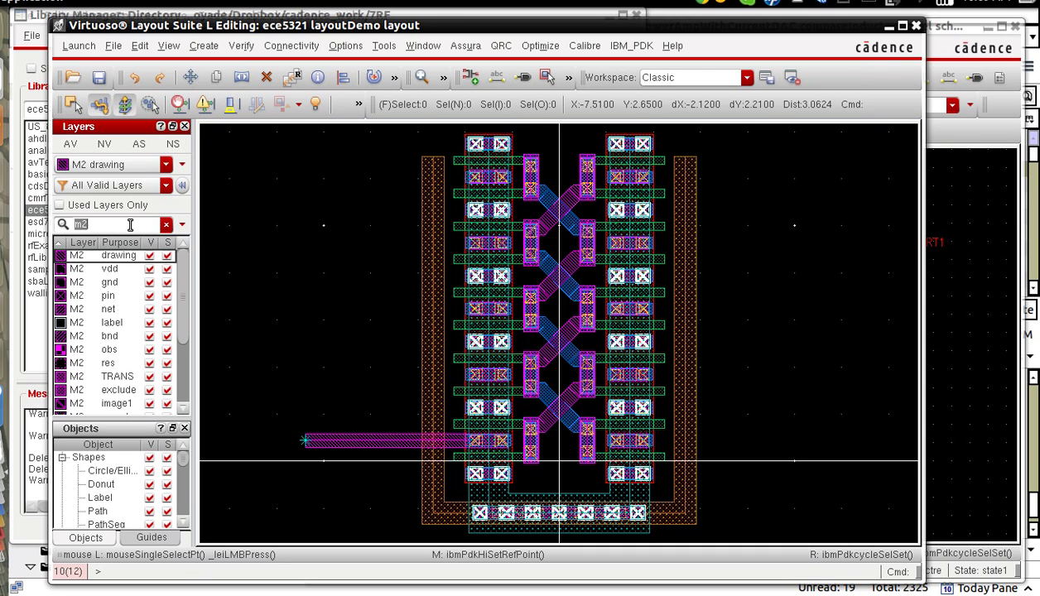
left_click(119, 257)
key("z")
left_click(271, 400)
left_click(366, 480)
key("p")
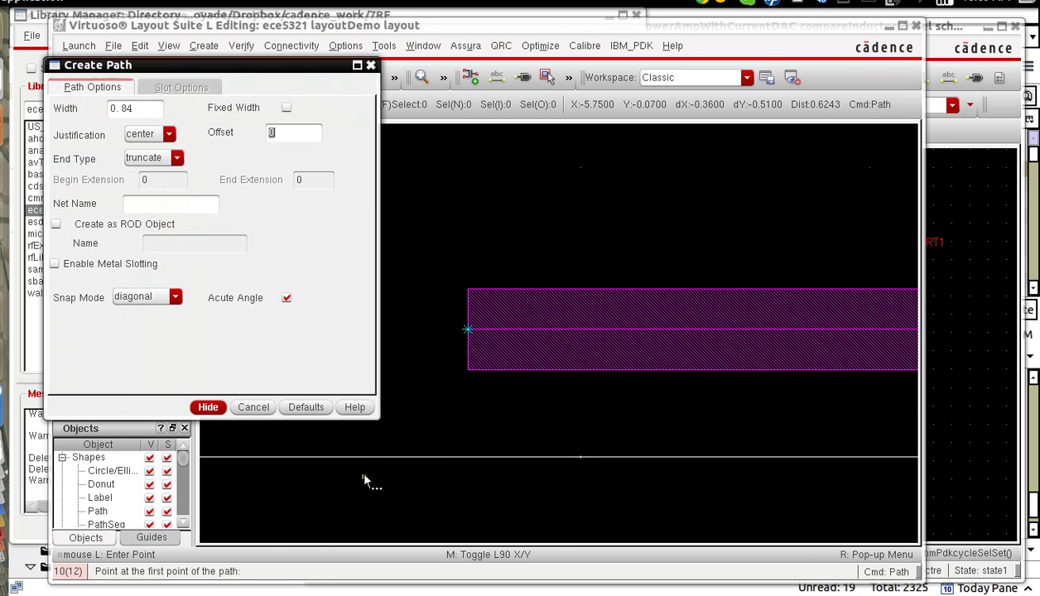
left_click(168, 135)
left_click(136, 149)
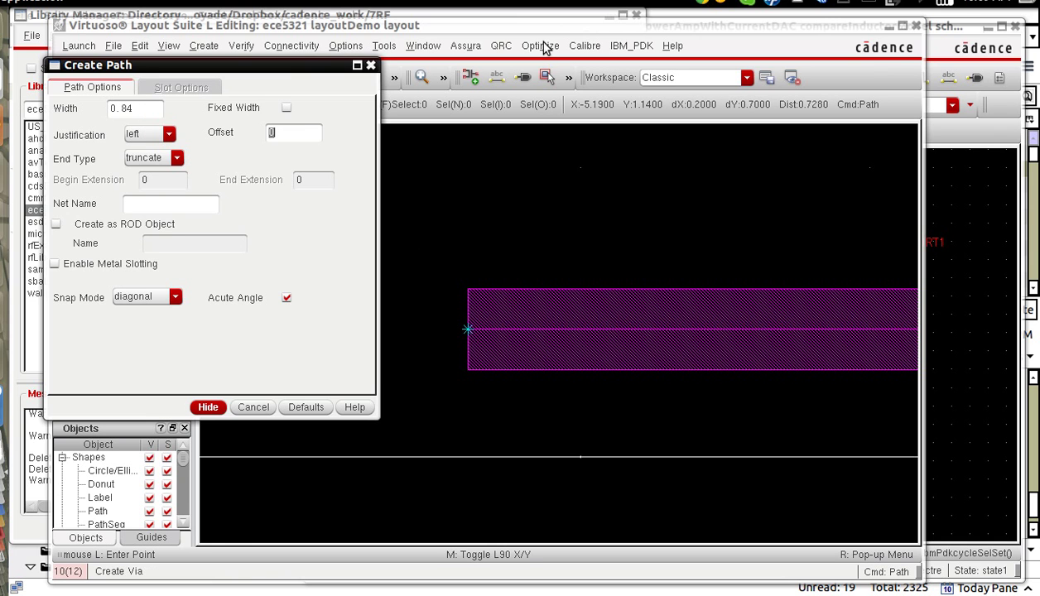
key("F3")
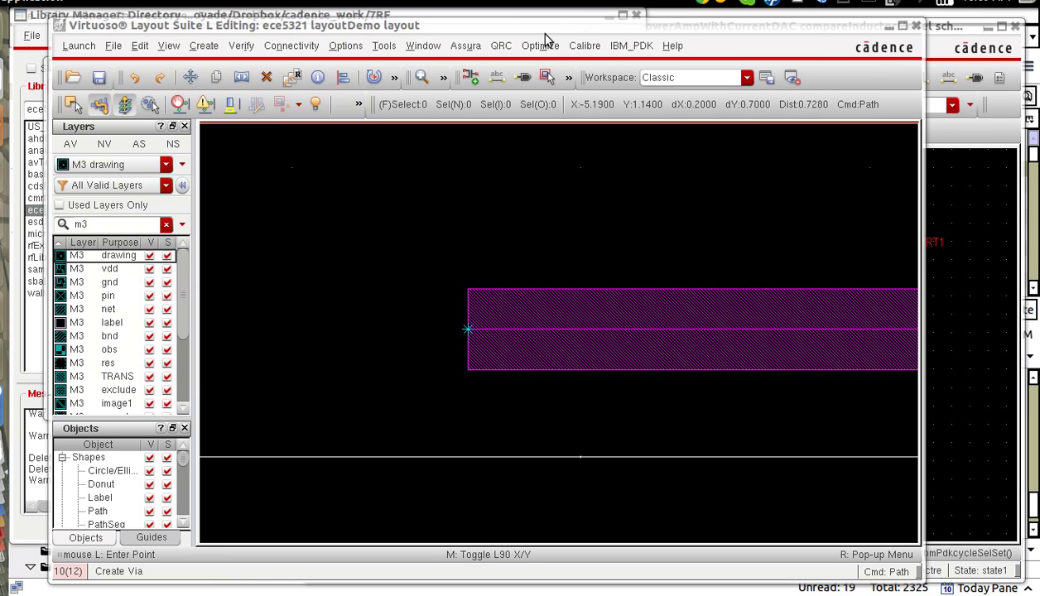
Draw the M3 path vertically from the M2 path's lower outer corner (X -5.39, Y 0.3) up to Y 8.16
left_click(468, 373)
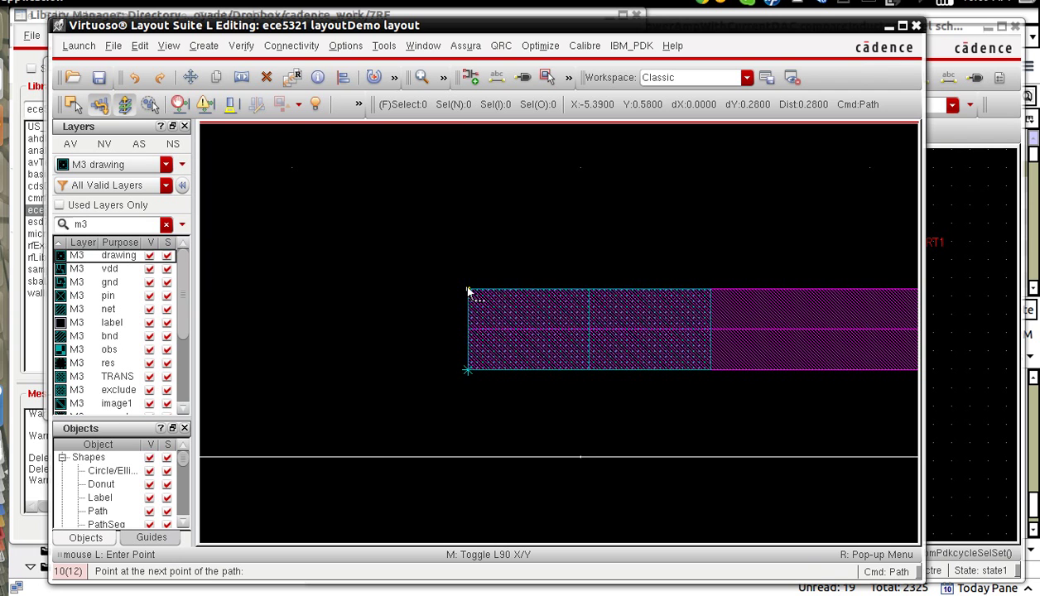
key("f")
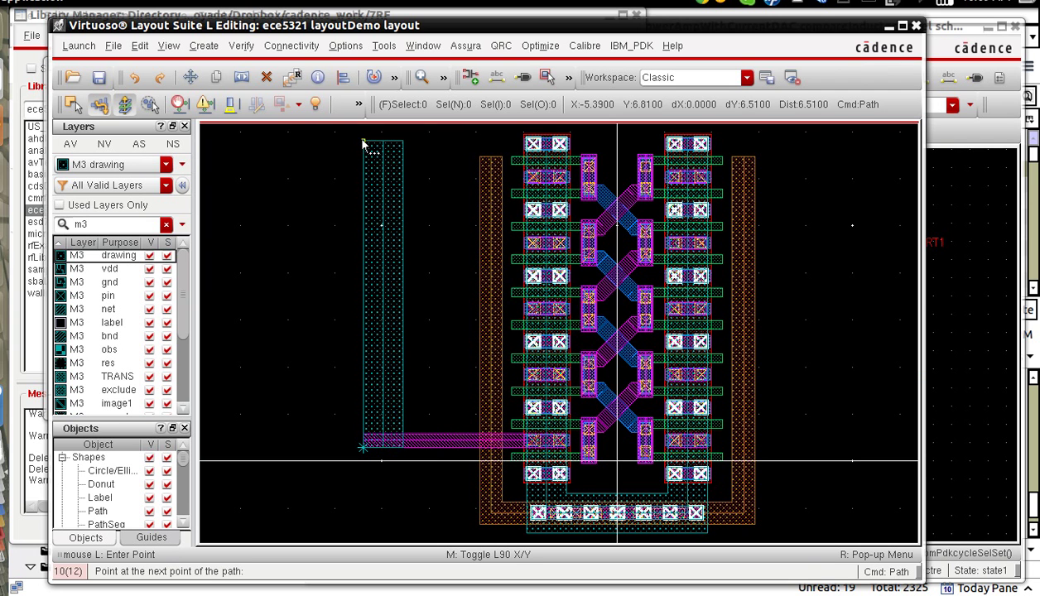
scroll(362, 145, "up", 2)
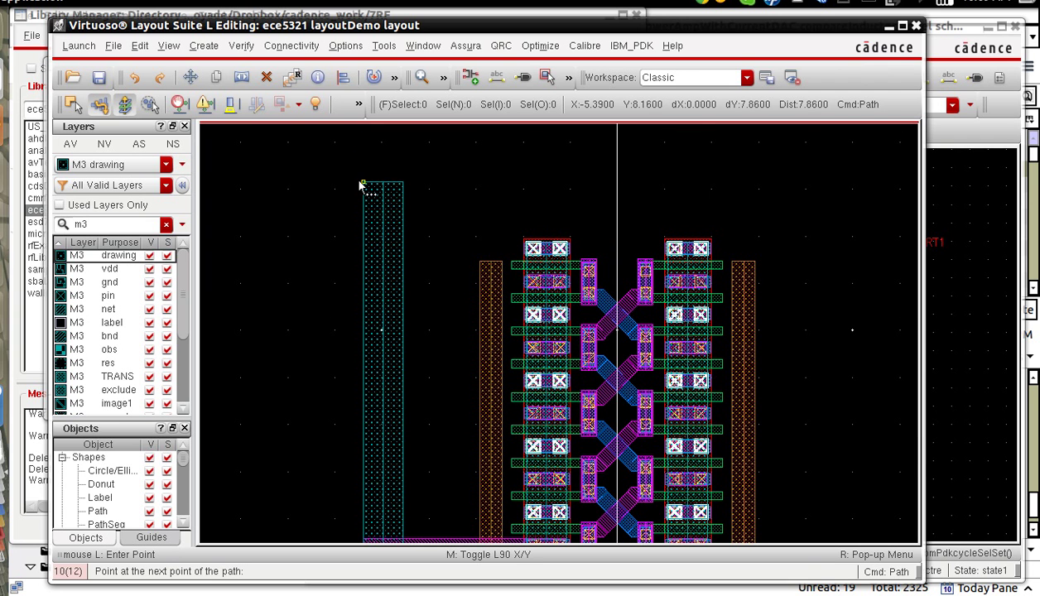
double_click(362, 184)
Copy the vertical M3 path 1.26 toward the contact ring, placing the copy's lower outer corner at X -4.13, Y 0.3
scroll(359, 186, "down", 6)
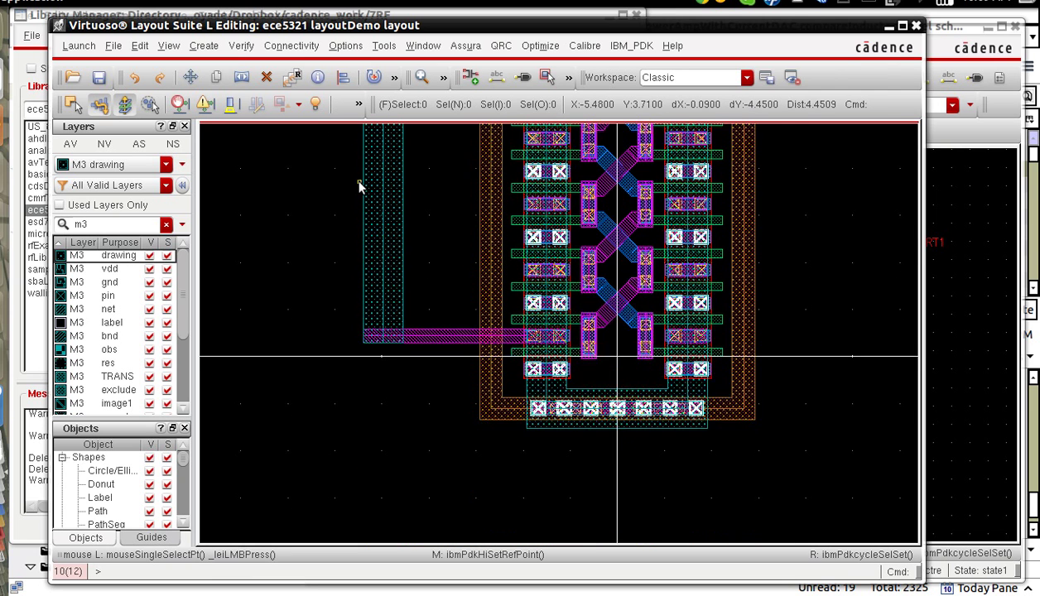
left_click(364, 192)
key("c")
left_click_drag(349, 196, 477, 298)
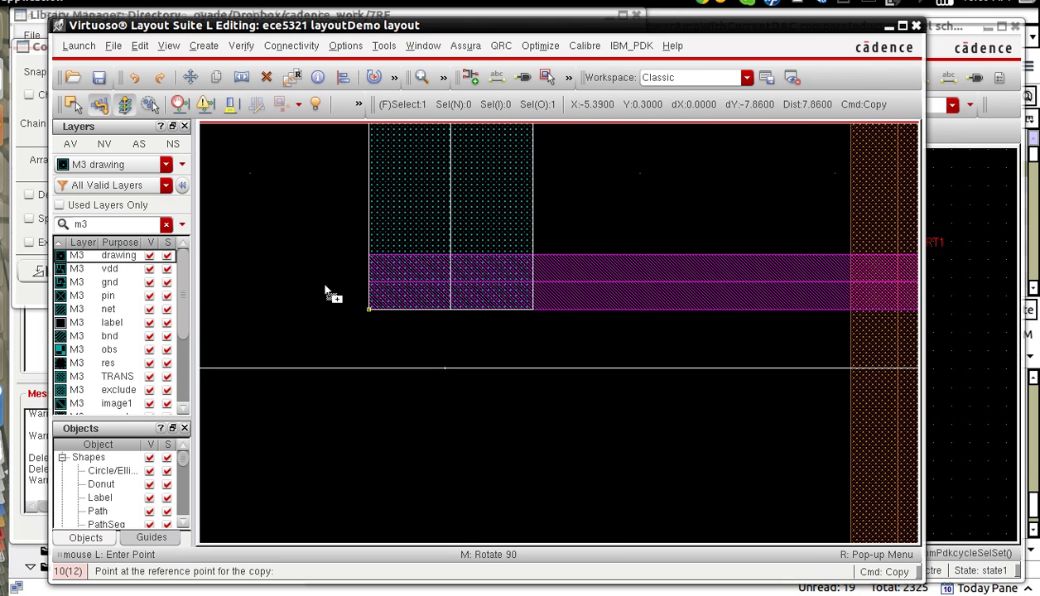
left_click(370, 319)
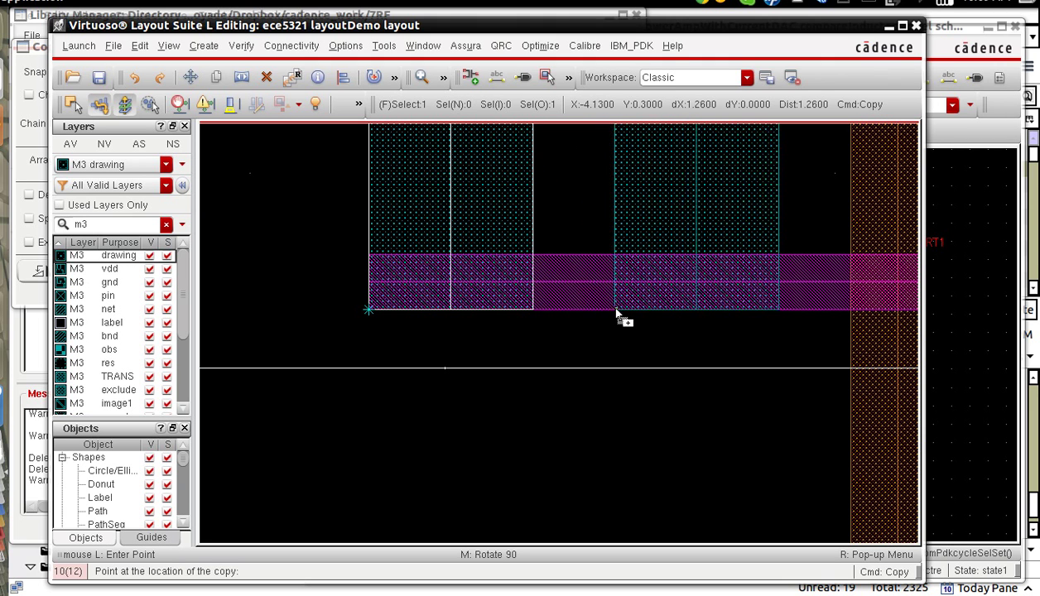
left_click(614, 311)
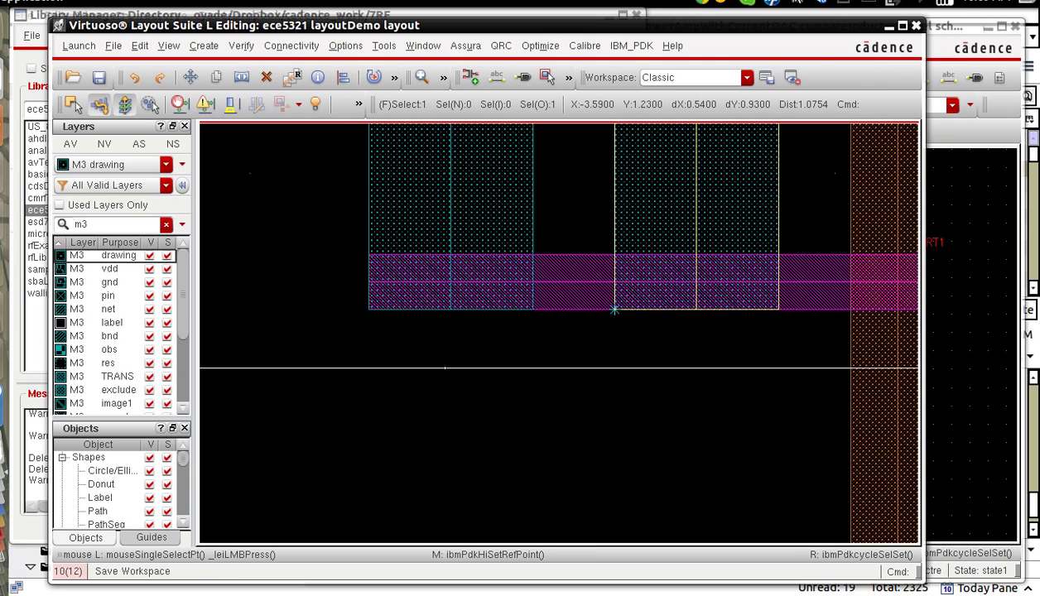
left_click(783, 2)
left_click(820, 36)
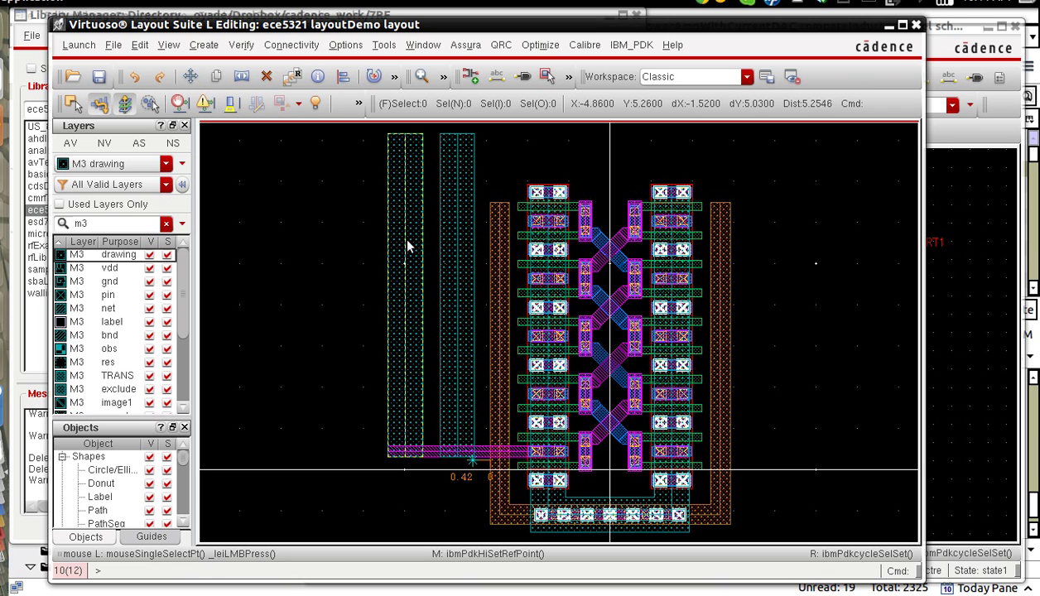
key("c")
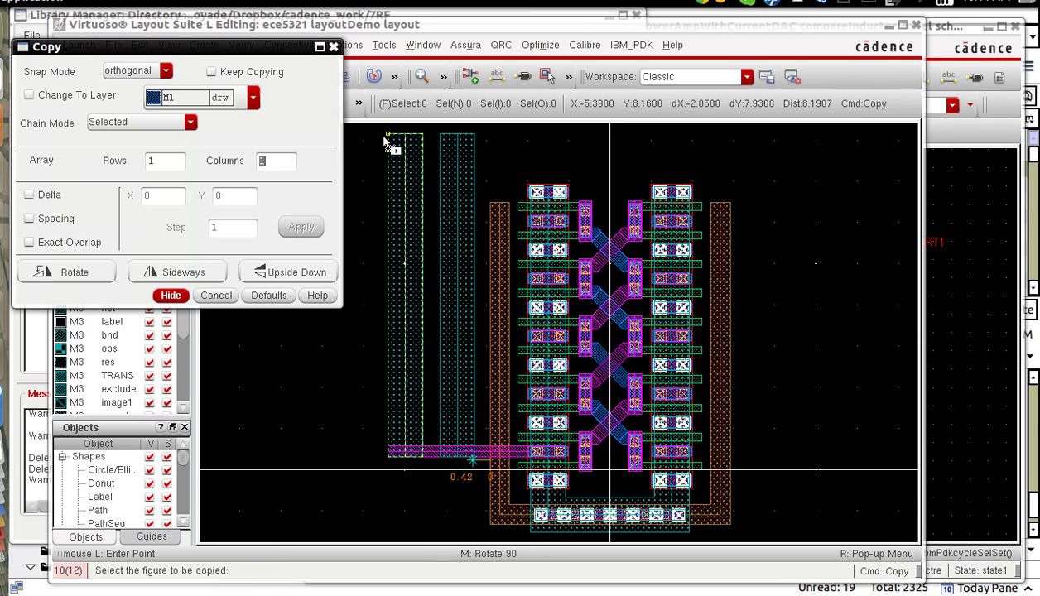
key("Escape")
left_click_drag(381, 131, 342, 150)
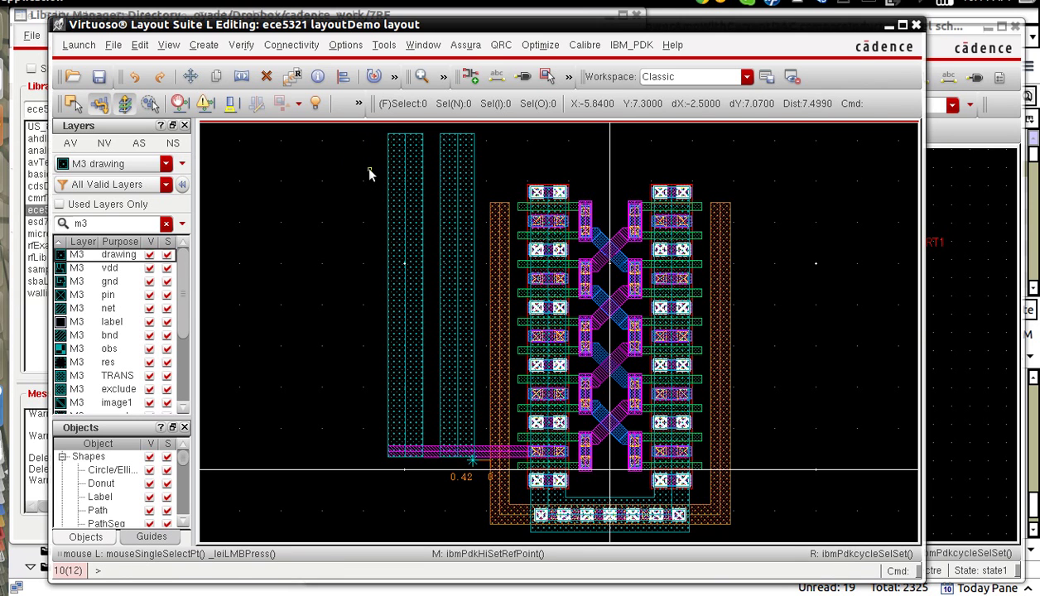
Stretch both vertical M3 paths together with the M2 path's outer end 0.05 outward, bringing the inner M3 path's near corner to X -3.34
key("s")
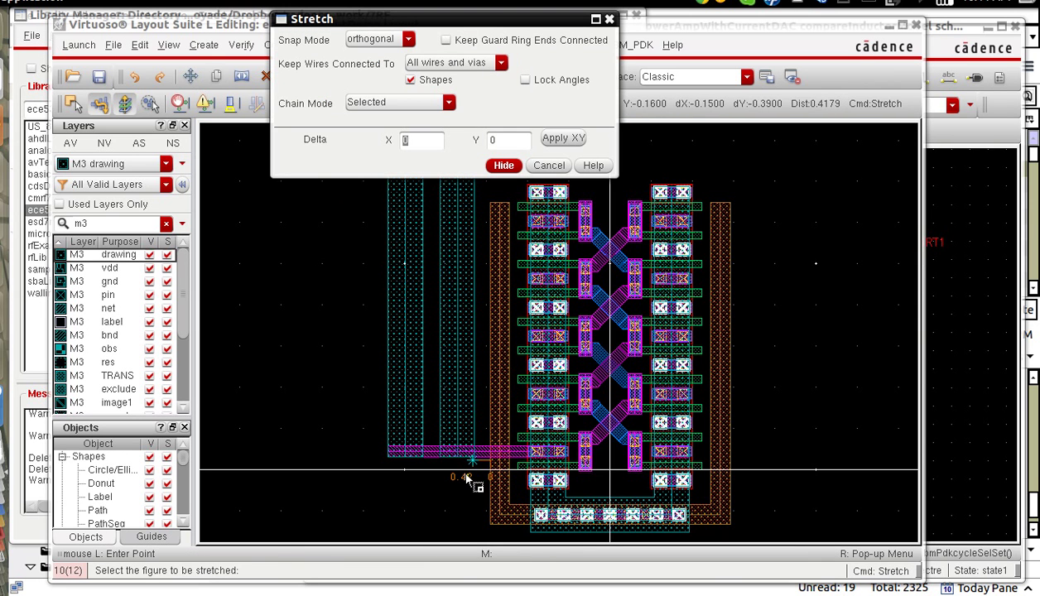
left_click_drag(477, 470, 362, 121)
key("z")
left_click(398, 395)
left_click(513, 480)
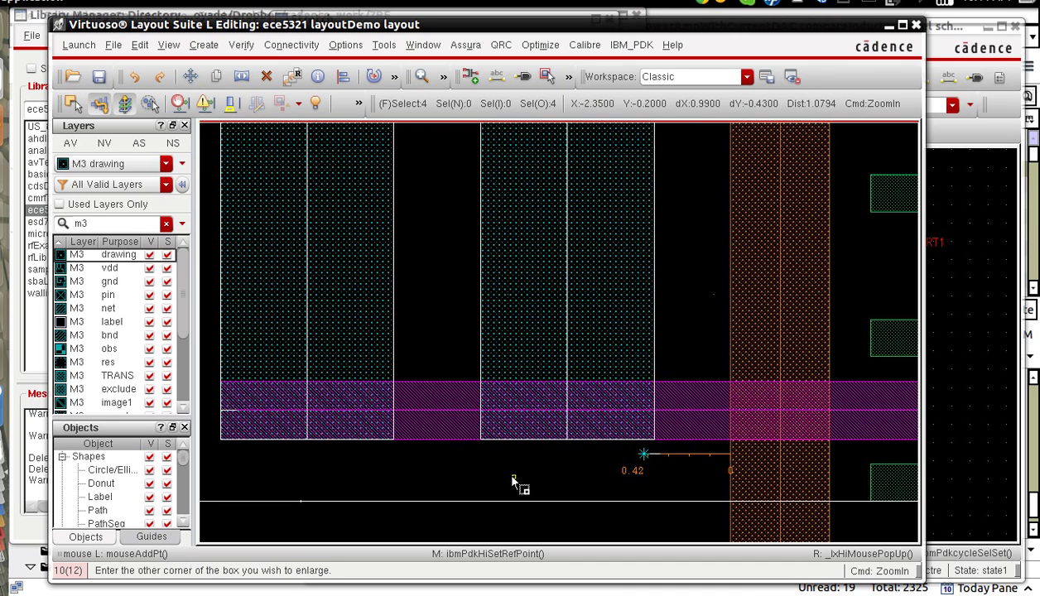
key("z")
left_click(599, 399)
left_click(721, 495)
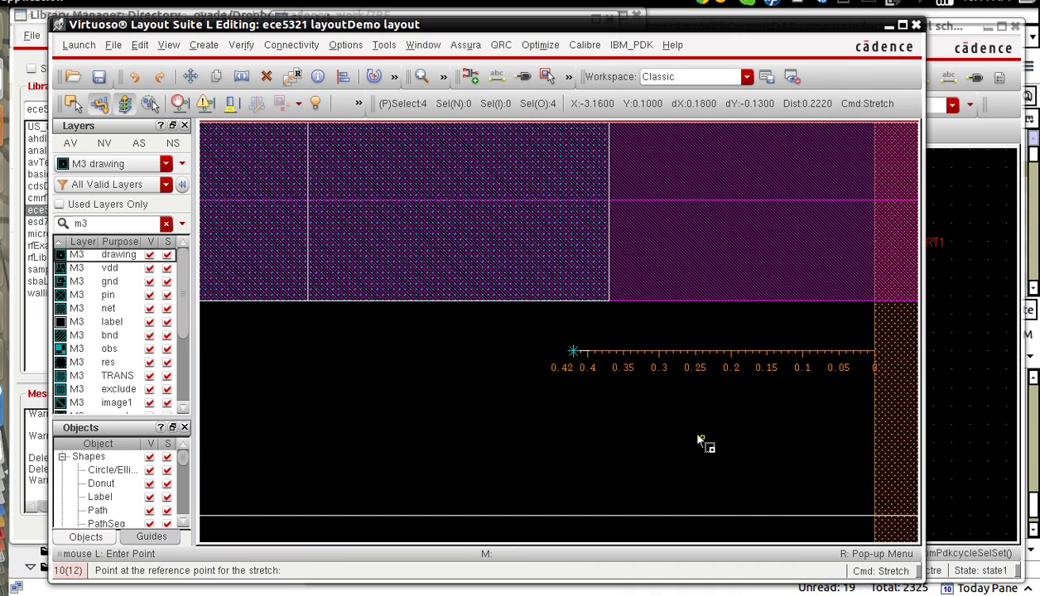
left_click(609, 300)
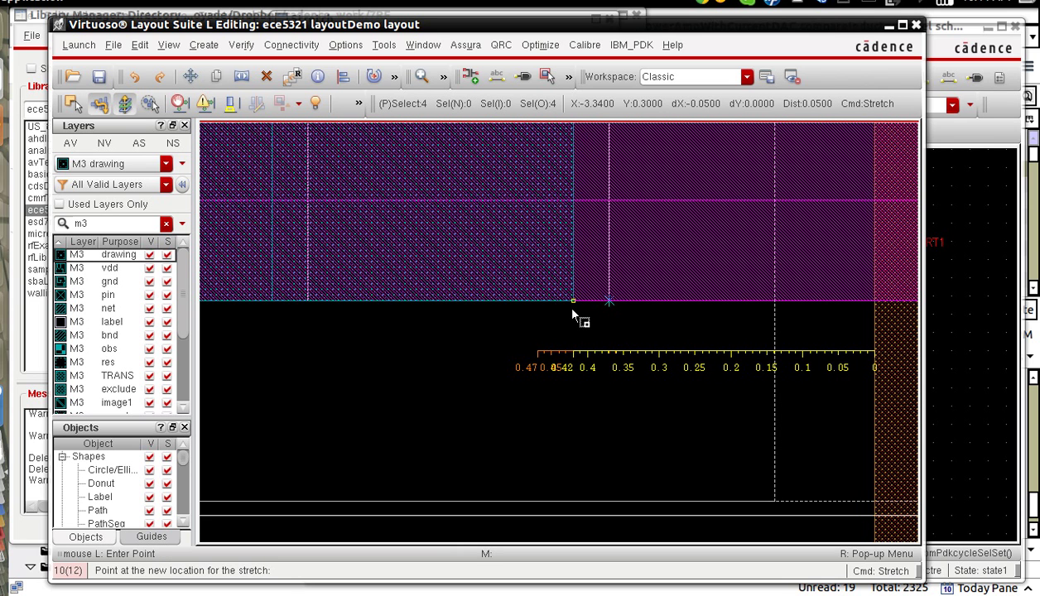
left_click(573, 310)
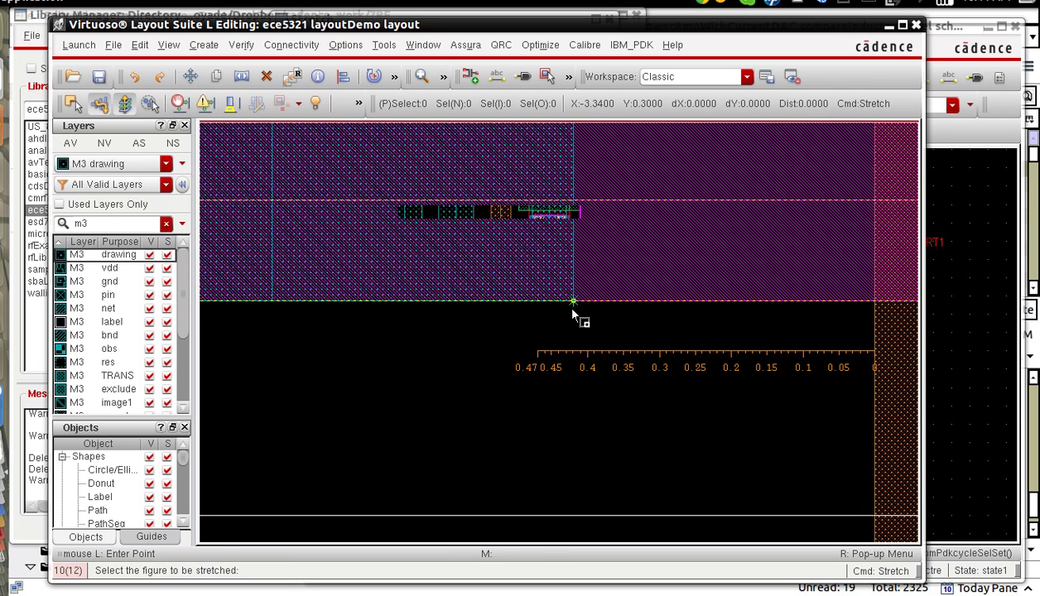
key("f")
key("Escape")
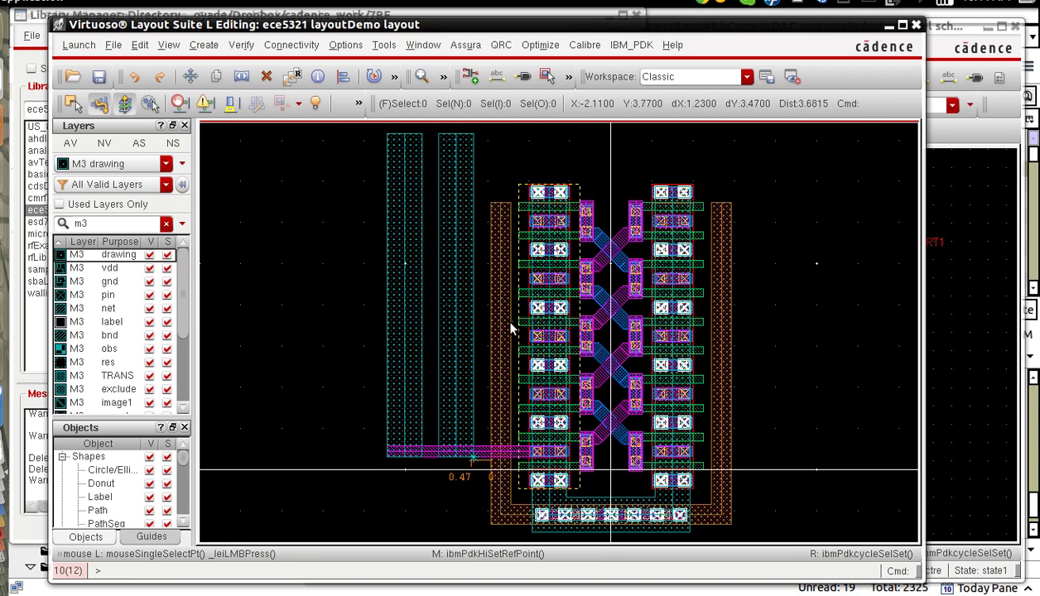
Start an M2 drawing path at the outer edge of the left transistor's second-lowest RX-to-M2 via, at Y 1.84
key("z")
left_click(351, 398)
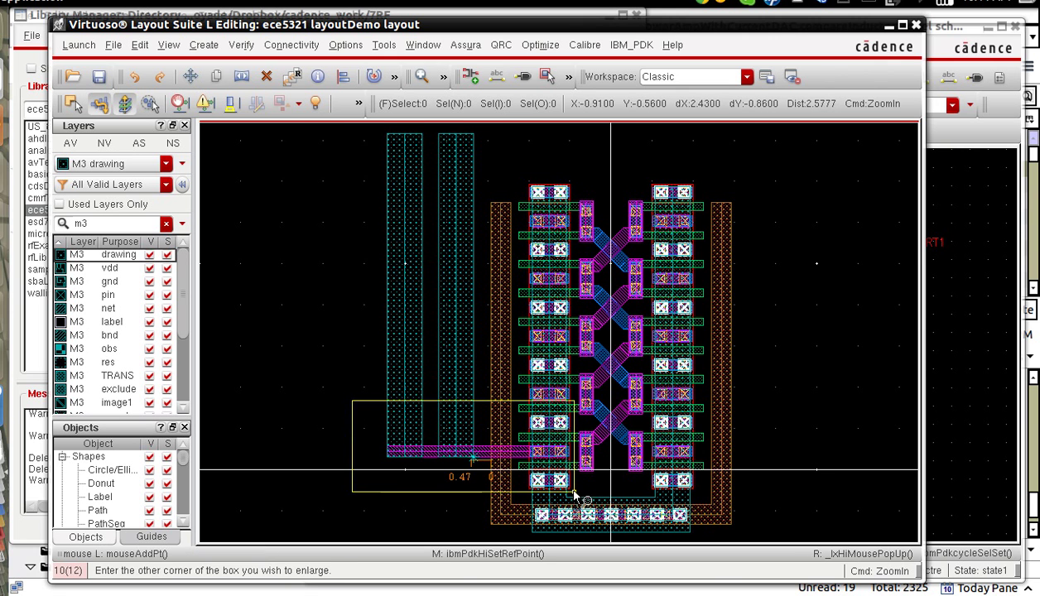
left_click(601, 497)
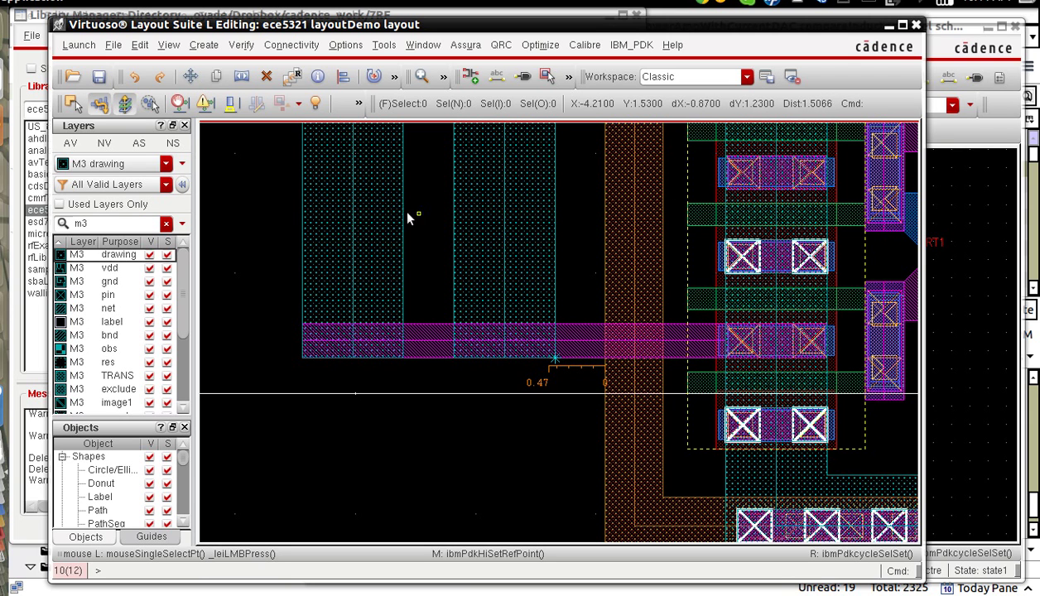
left_click(135, 224)
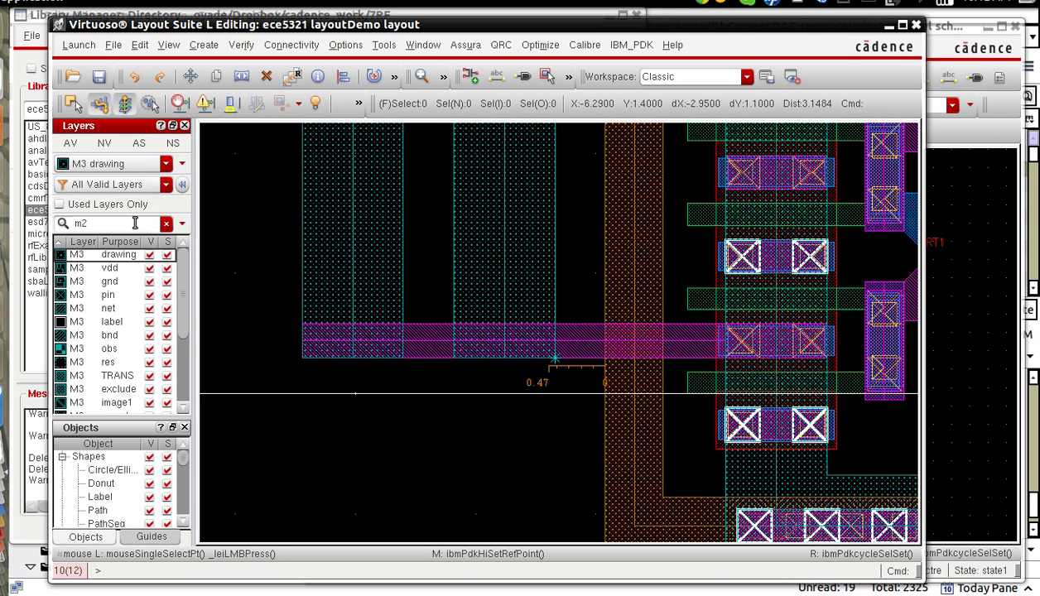
type("m2")
key("Return")
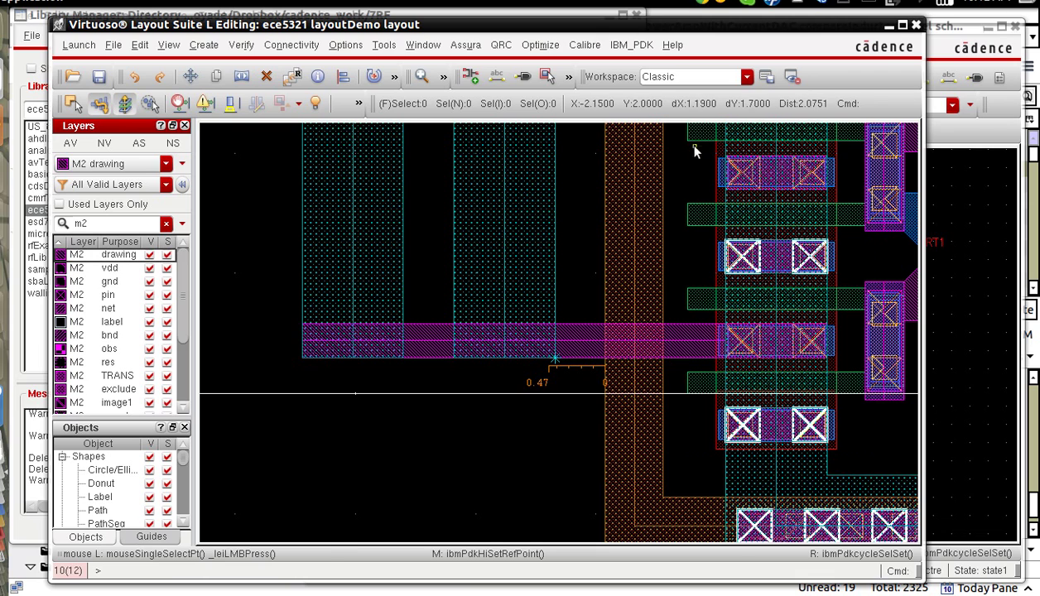
key("z")
left_click(694, 148)
left_click(766, 220)
key("p")
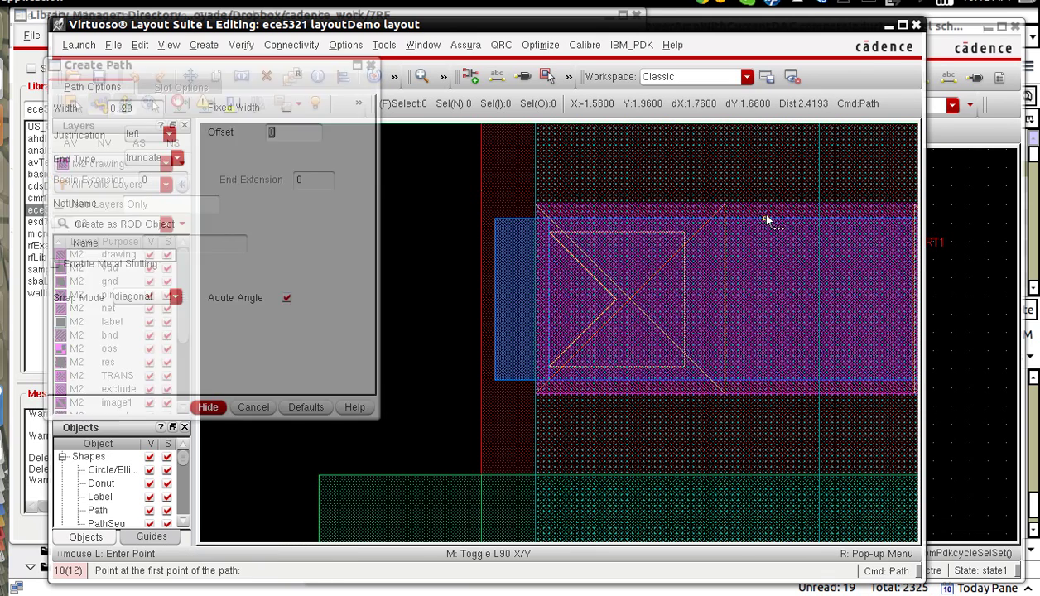
left_click(536, 302)
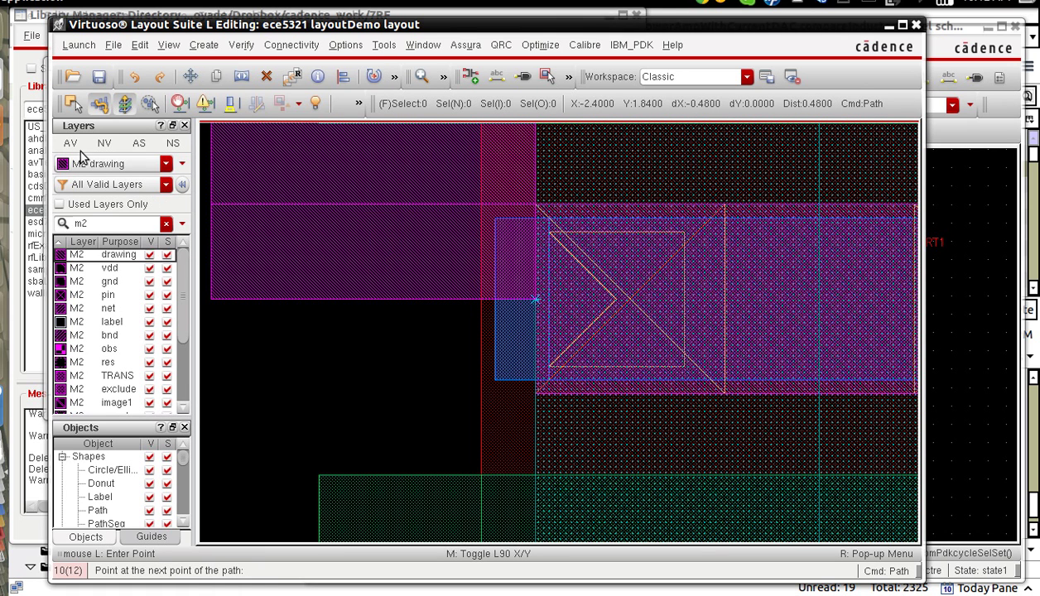
Change the M2 path's justification to center so it lines up with the via
key("F3")
left_click(135, 136)
left_click(154, 145)
left_click(153, 140)
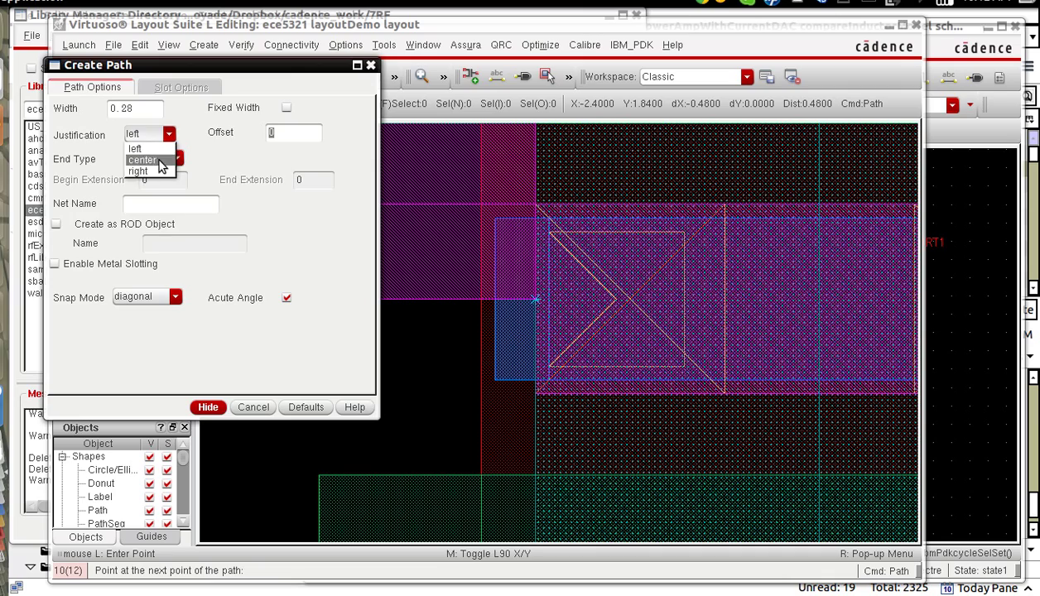
left_click(142, 155)
key("F3")
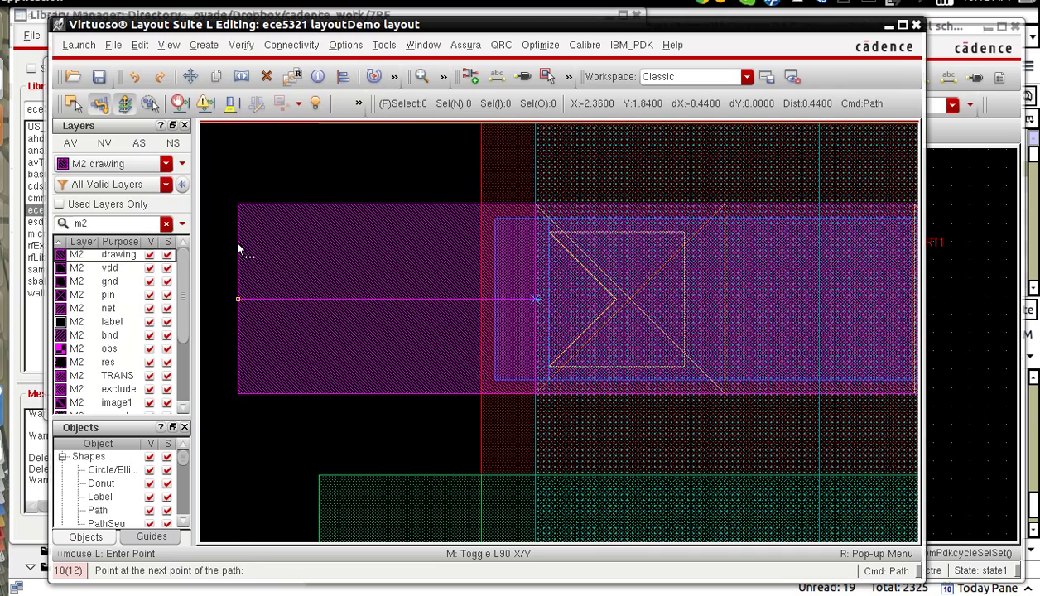
Extend the M2 path horizontally across both vertical M3 paths and end it at the outer one's far edge
key("Left")
key("Left")
key("Left")
key("Left")
key("Left")
key("Left")
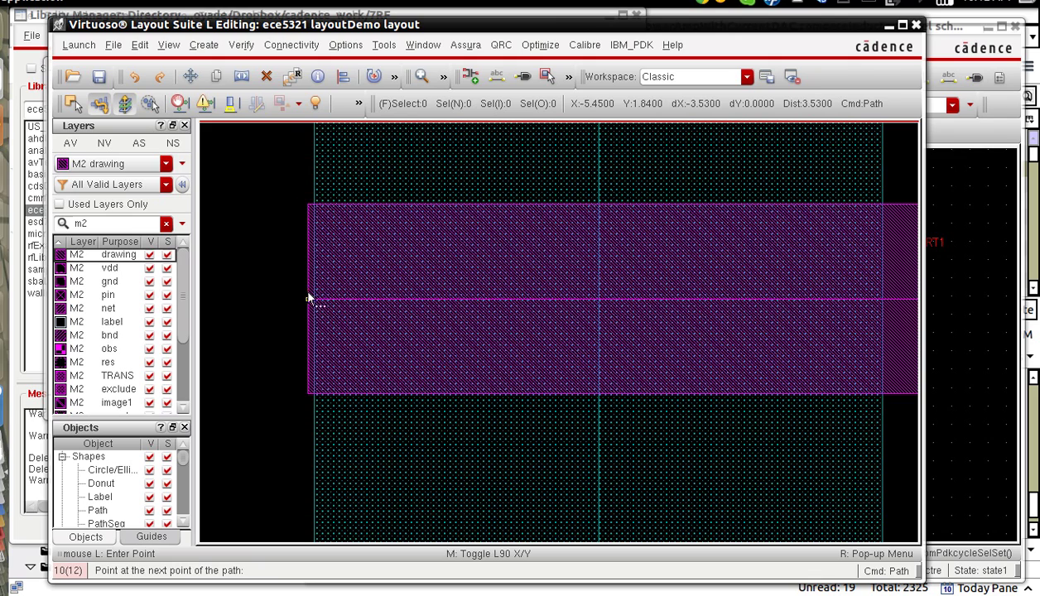
key("BackSpace")
key("Escape")
key("f")
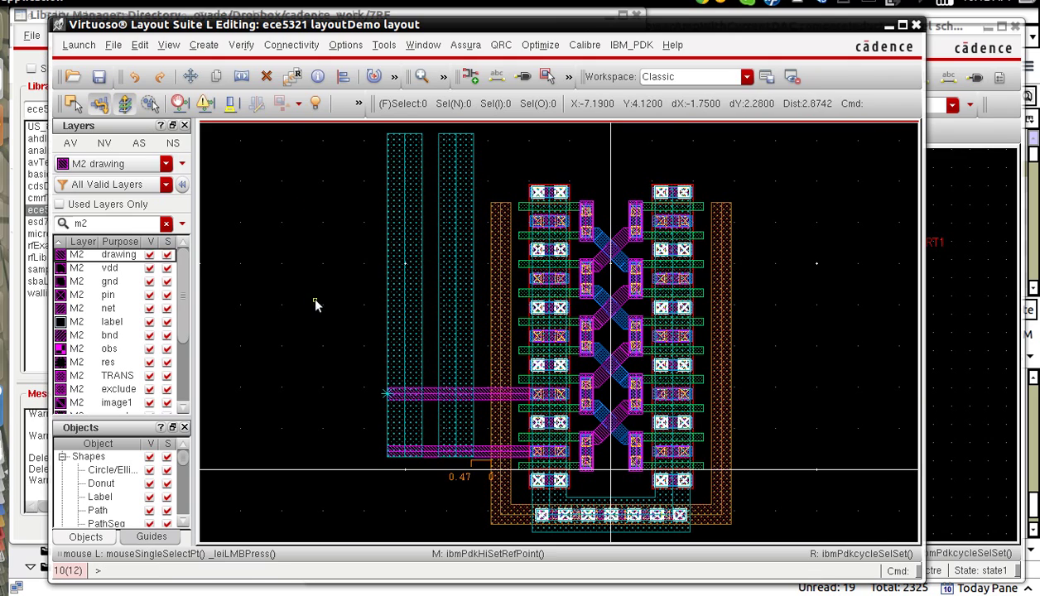
Set up a single M2_M3 via with 1 row and 2 columns for the left M2 and M3 path crossings
key("z")
left_click(350, 351)
left_click(555, 490)
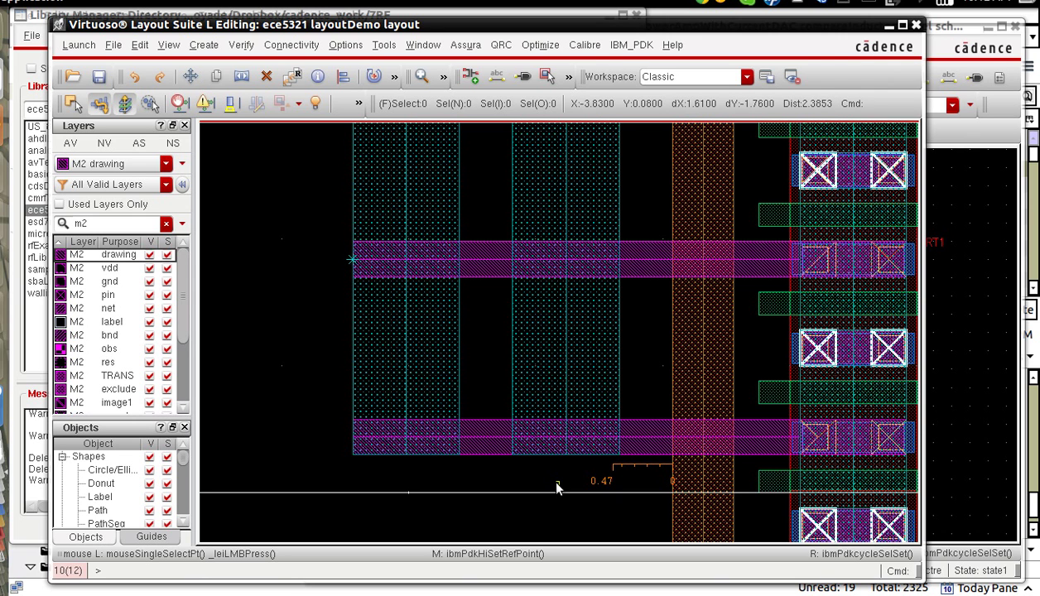
key("alt+c")
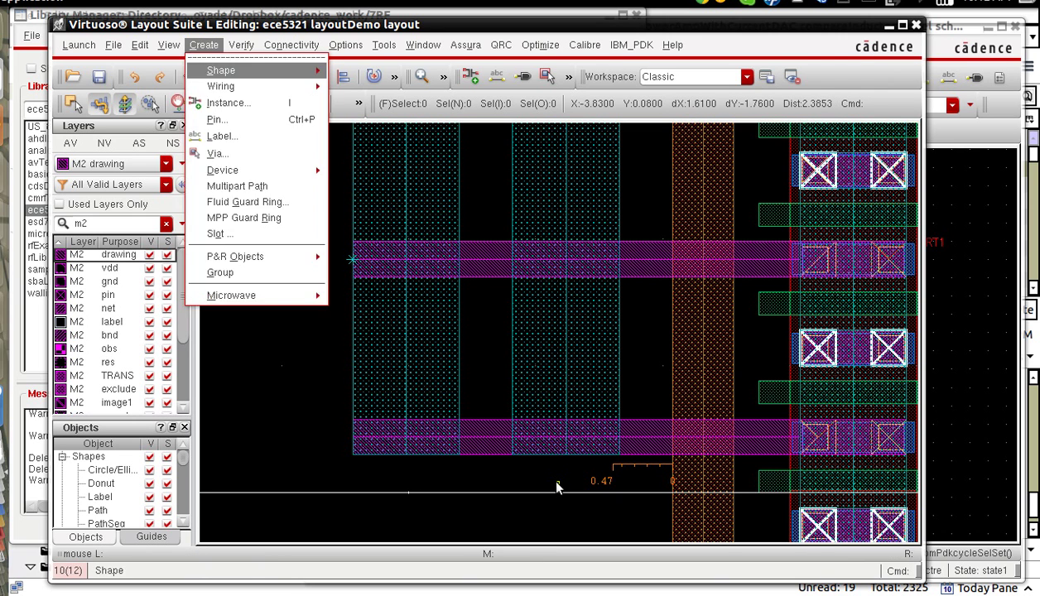
key("v")
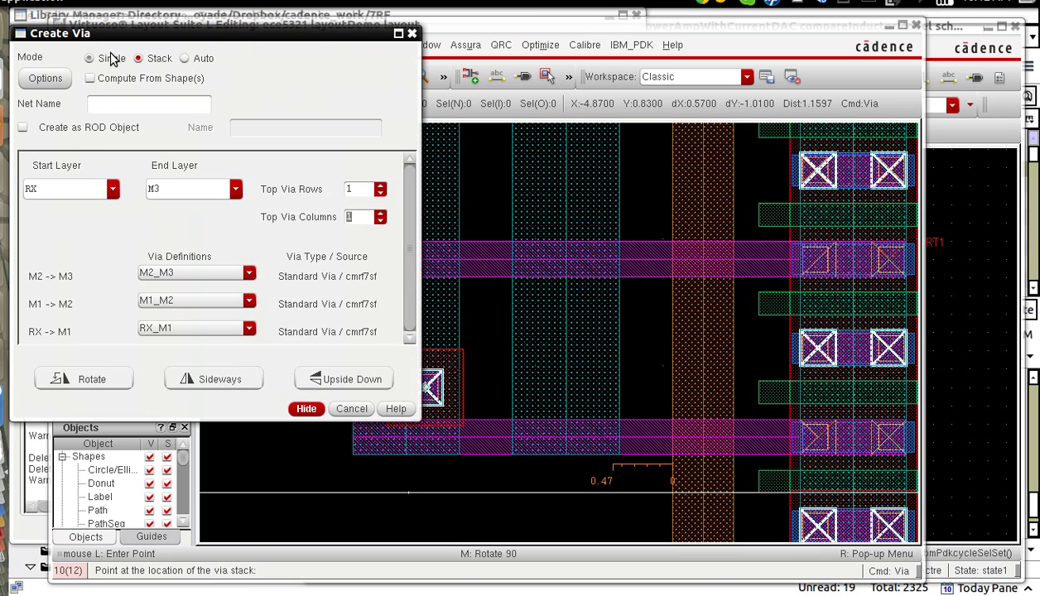
left_click(112, 58)
left_click(170, 169)
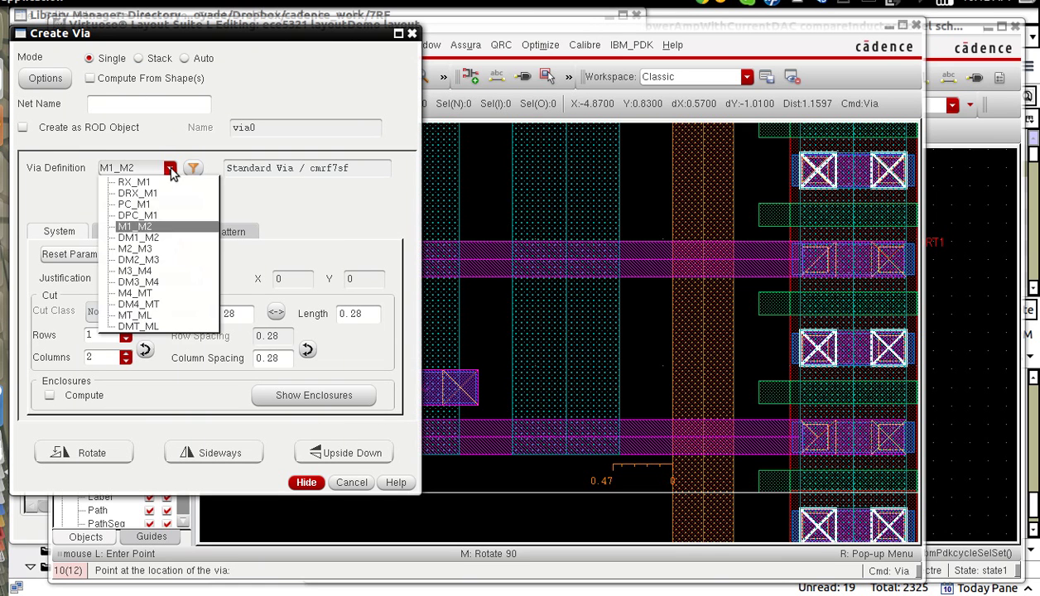
left_click(145, 251)
left_click(125, 353)
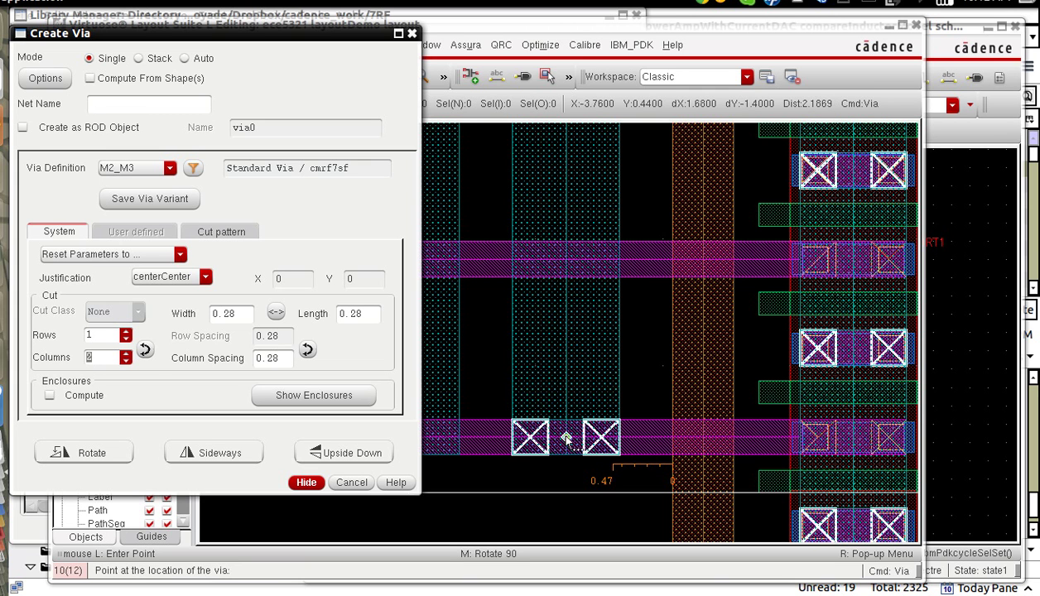
Place the M2_M3 via where the lower M2 path crosses the inner M3 strip and where the upper one crosses the outer strip
left_click(566, 440)
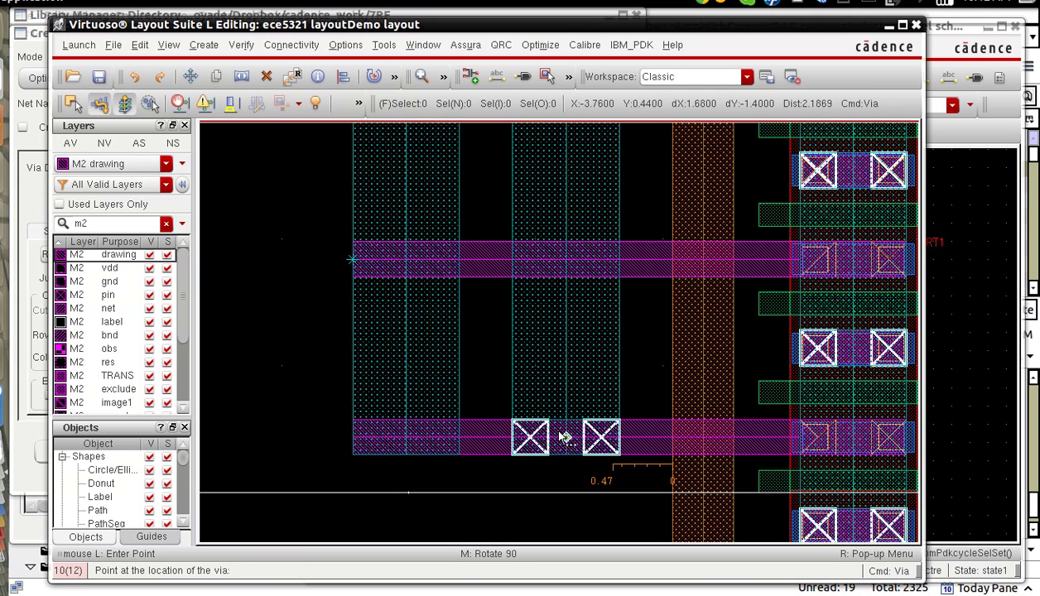
left_click(406, 261)
key("Escape")
key("f")
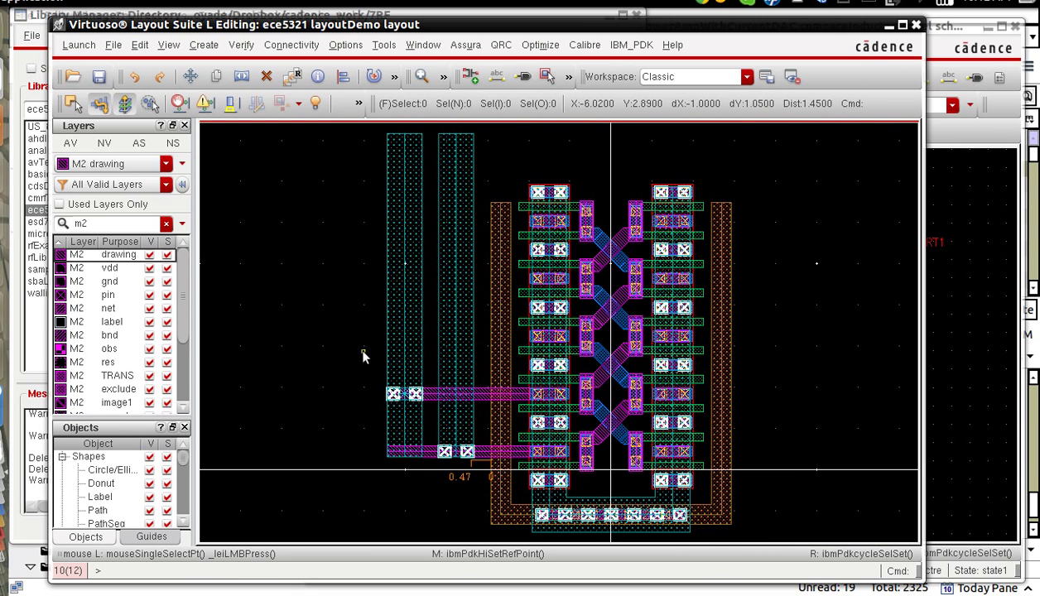
Copy both M2 paths with their vias upward as a two-row array onto the remaining drain contacts, and delete the surplus topmost path and via
key("c")
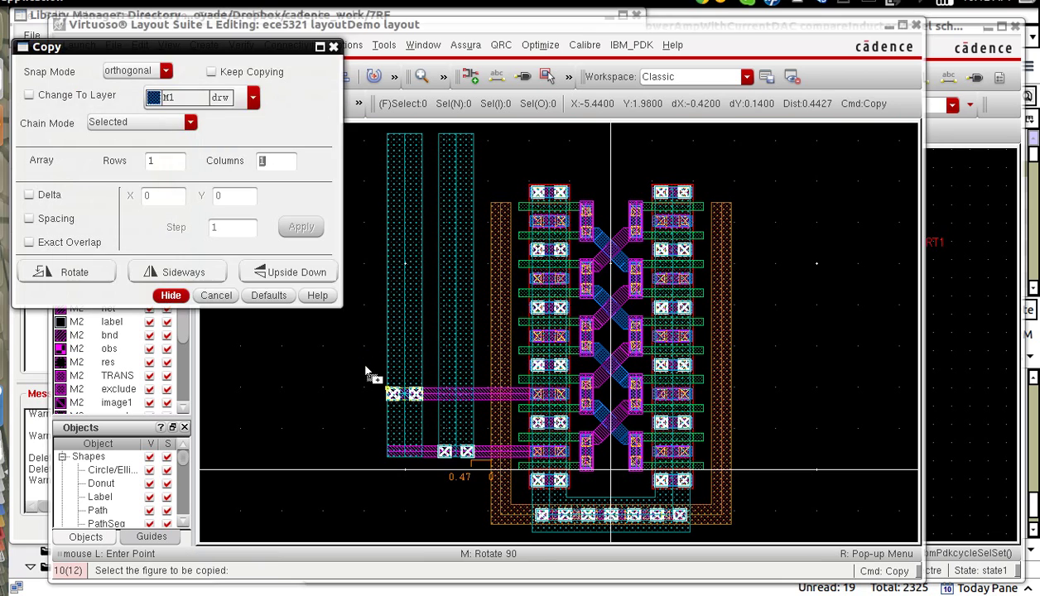
left_click(366, 370)
left_click(543, 478)
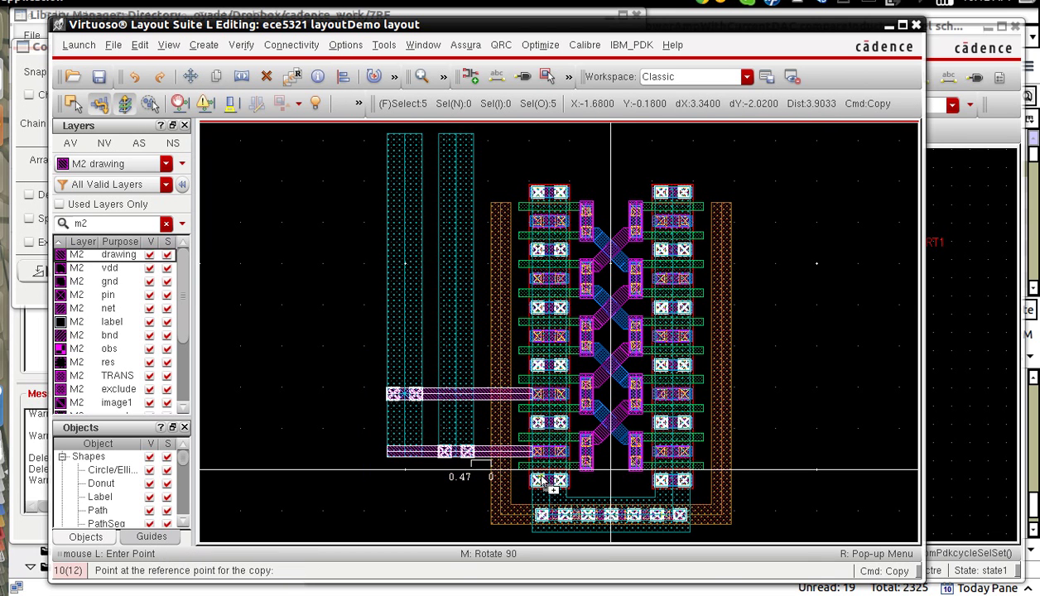
left_click(31, 142)
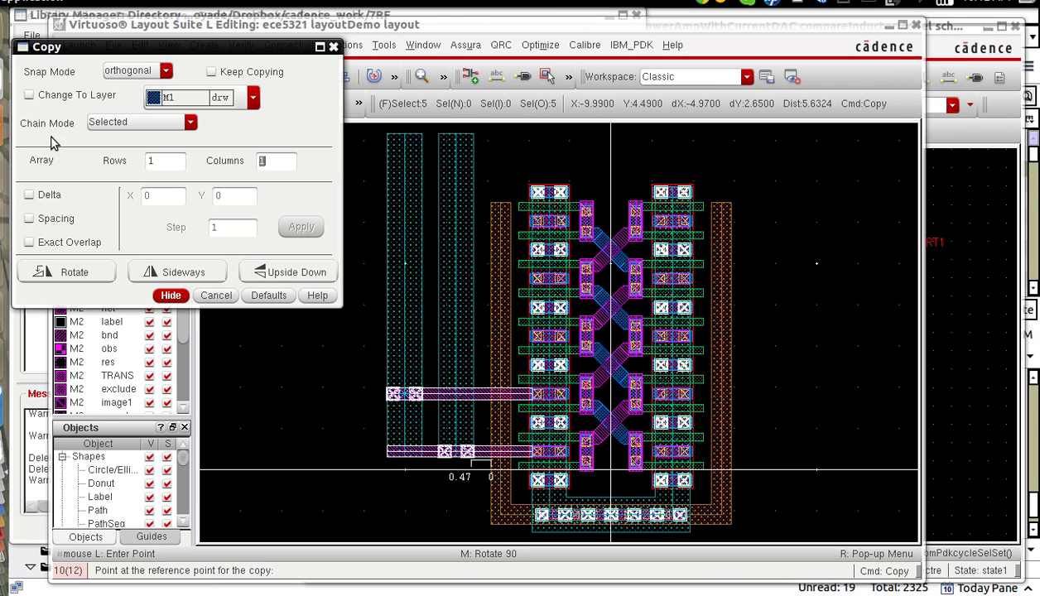
left_click(167, 158)
left_click(420, 27)
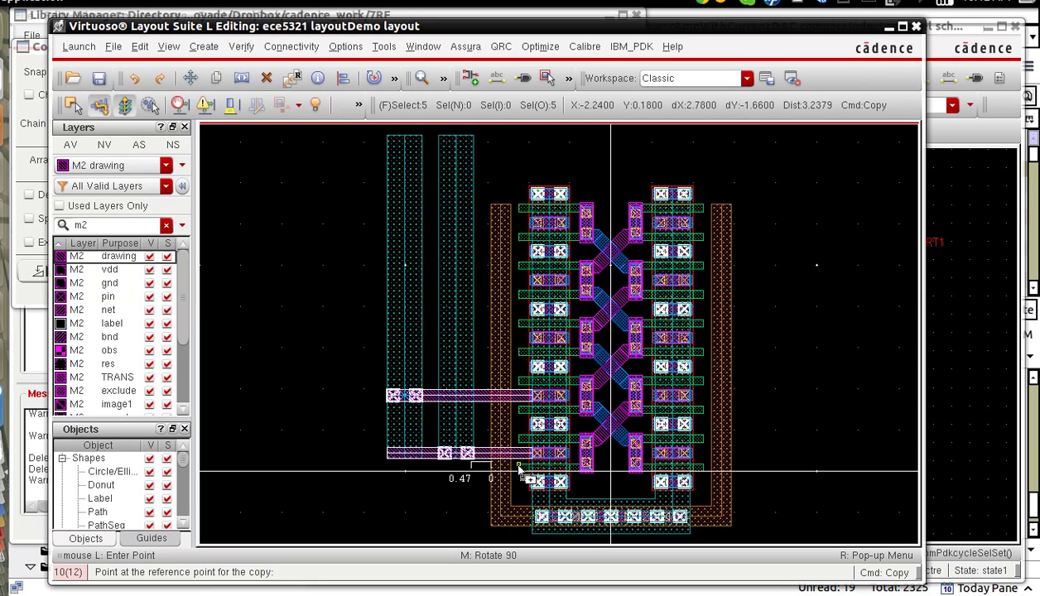
left_click(518, 472)
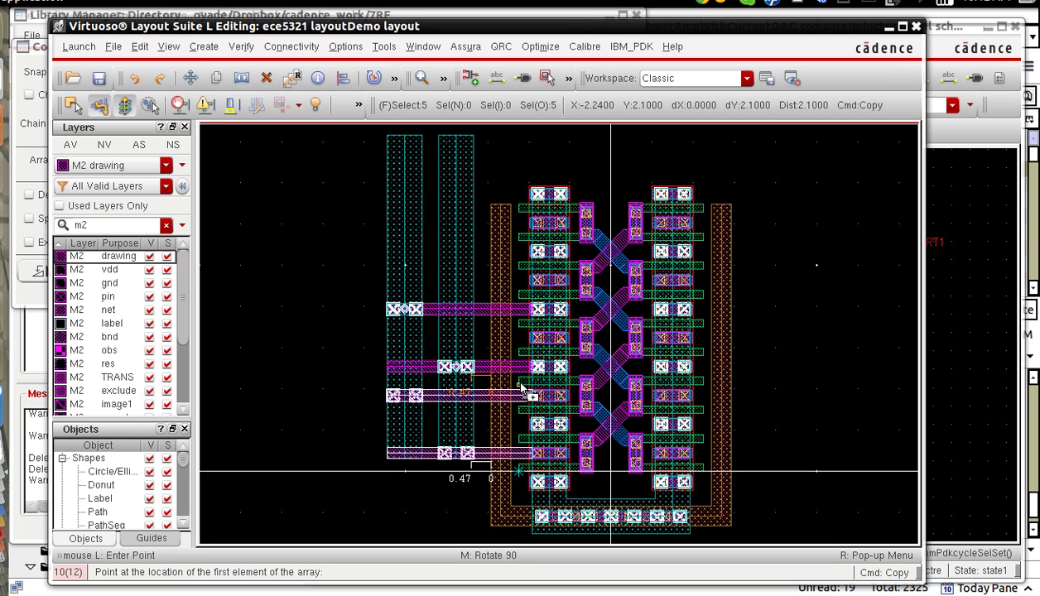
left_click(519, 357)
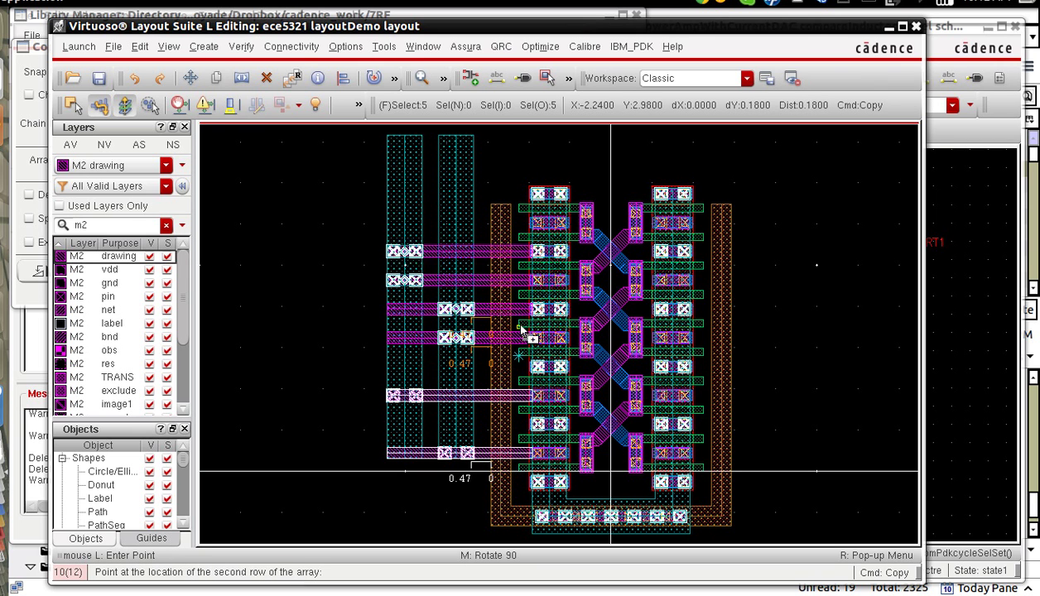
left_click(518, 241)
key("Escape")
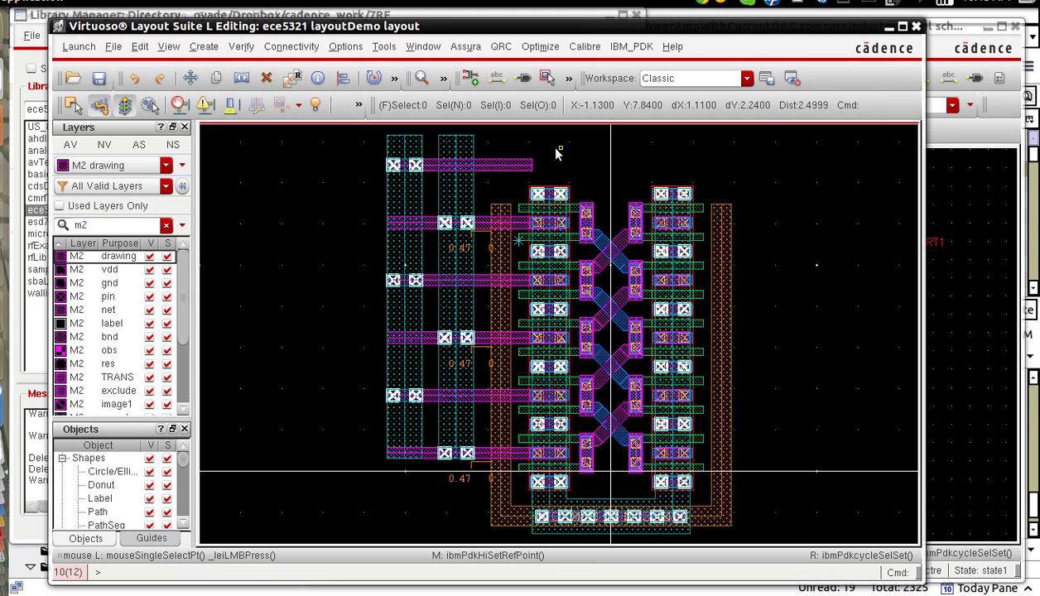
left_click_drag(549, 147, 318, 191)
key("Delete")
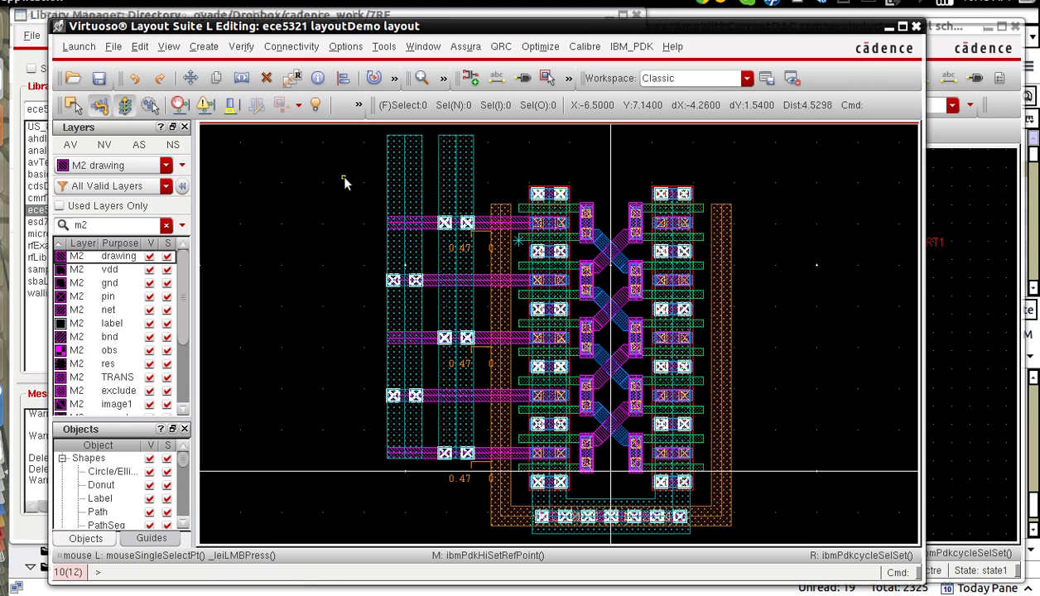
Copy the left M3 strips, M2 paths and vias, mirrored sideways, onto the right transistor, matching the outer corner of its lowest gate
left_click_drag(369, 131, 545, 478)
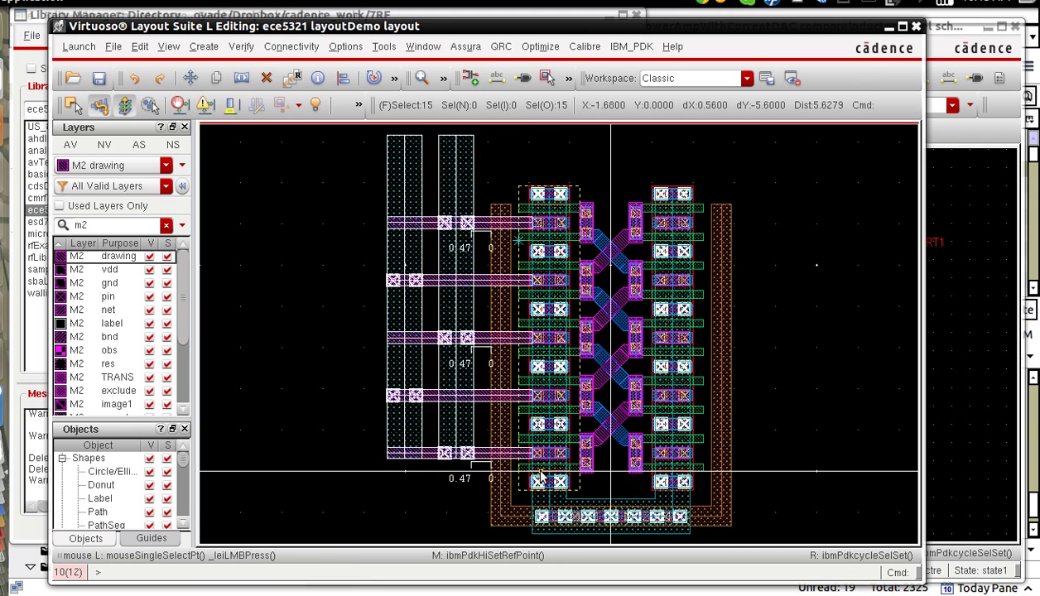
key("c")
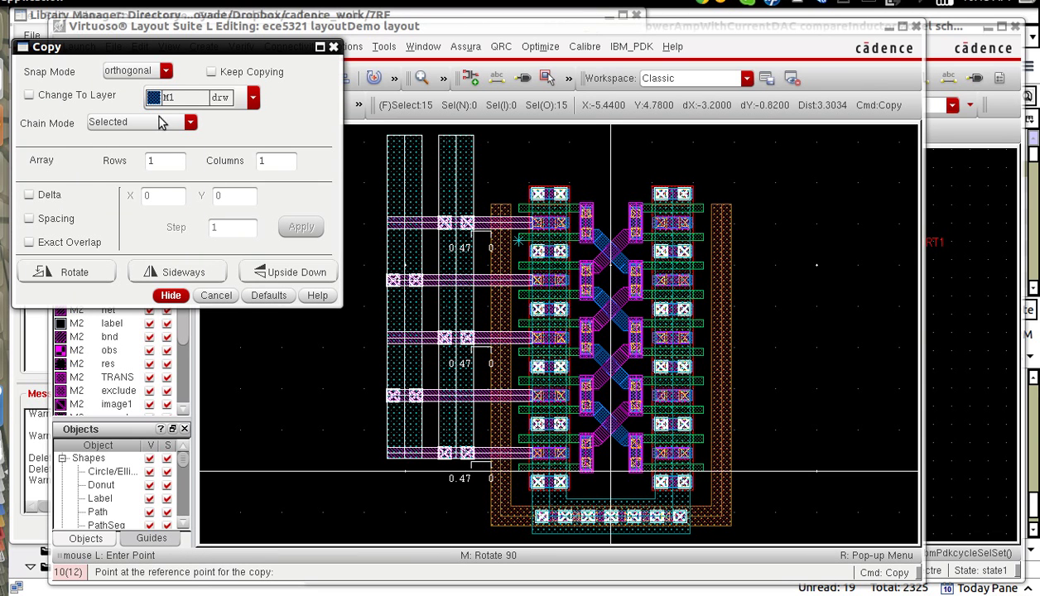
left_click(186, 280)
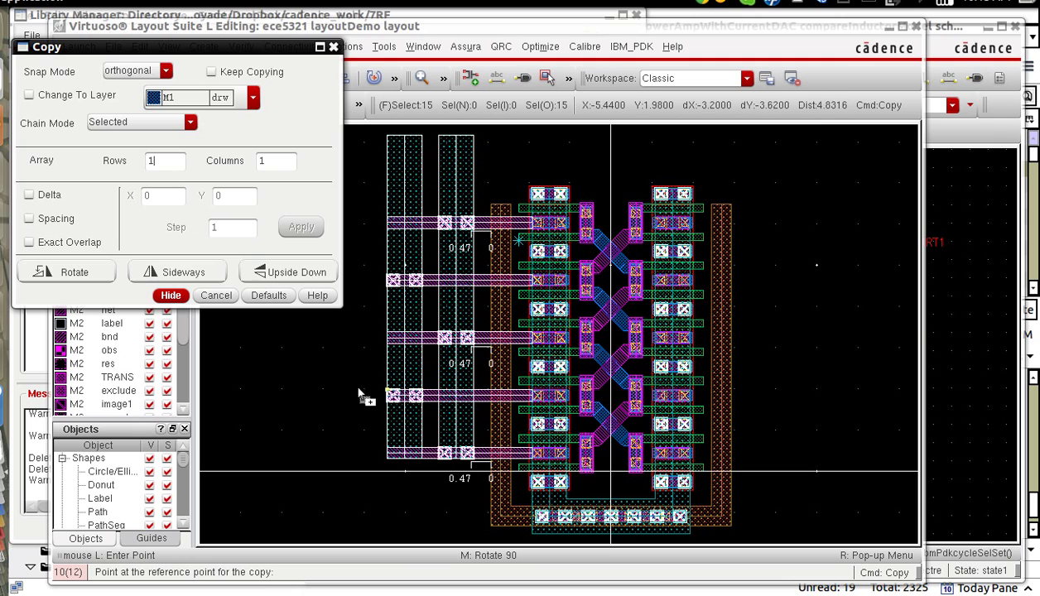
left_click(518, 470)
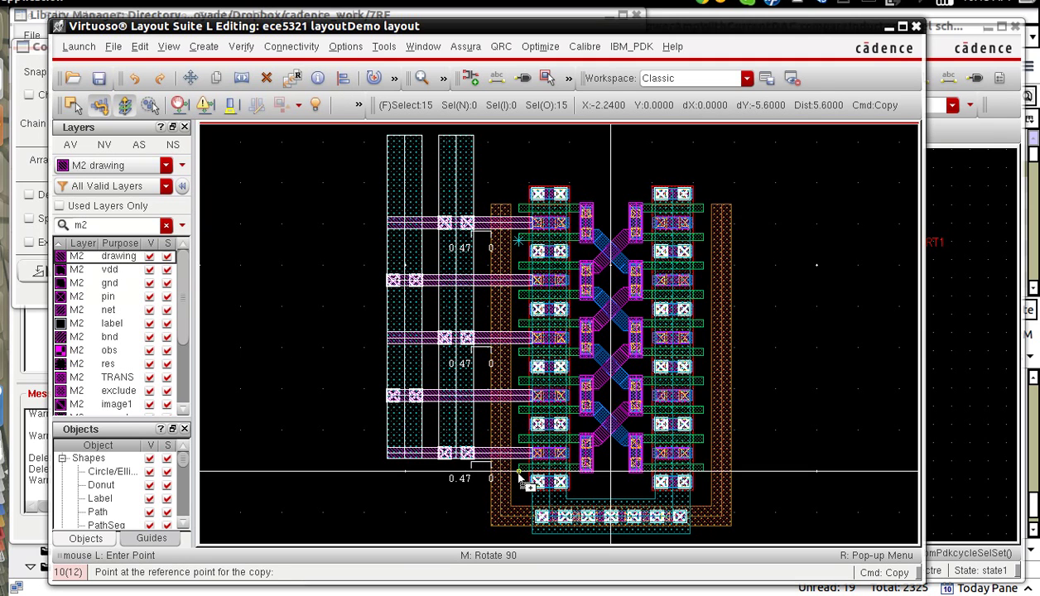
left_click(706, 472)
key("f")
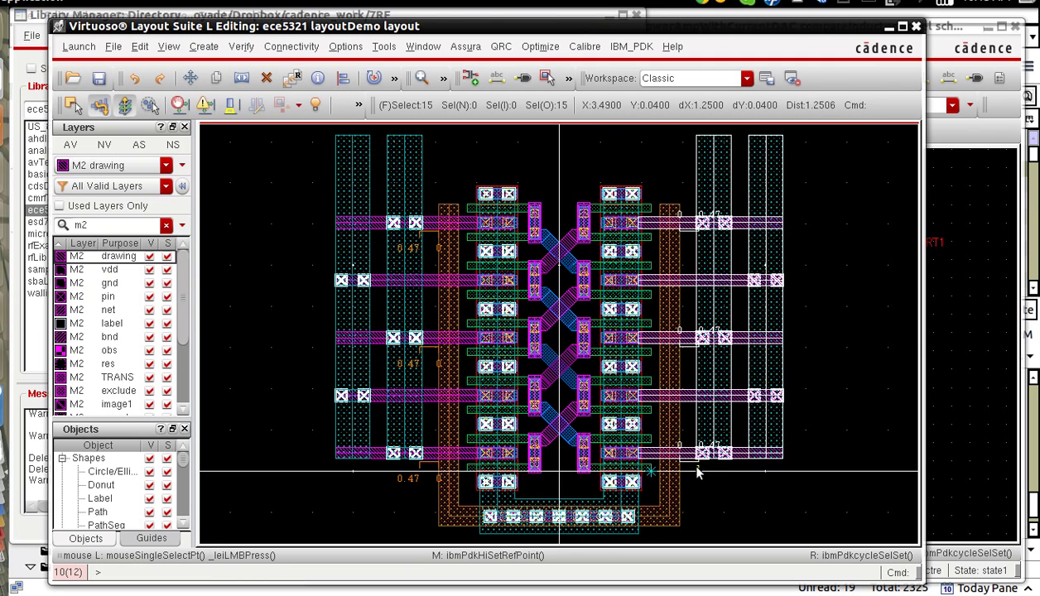
key("ctrl+d")
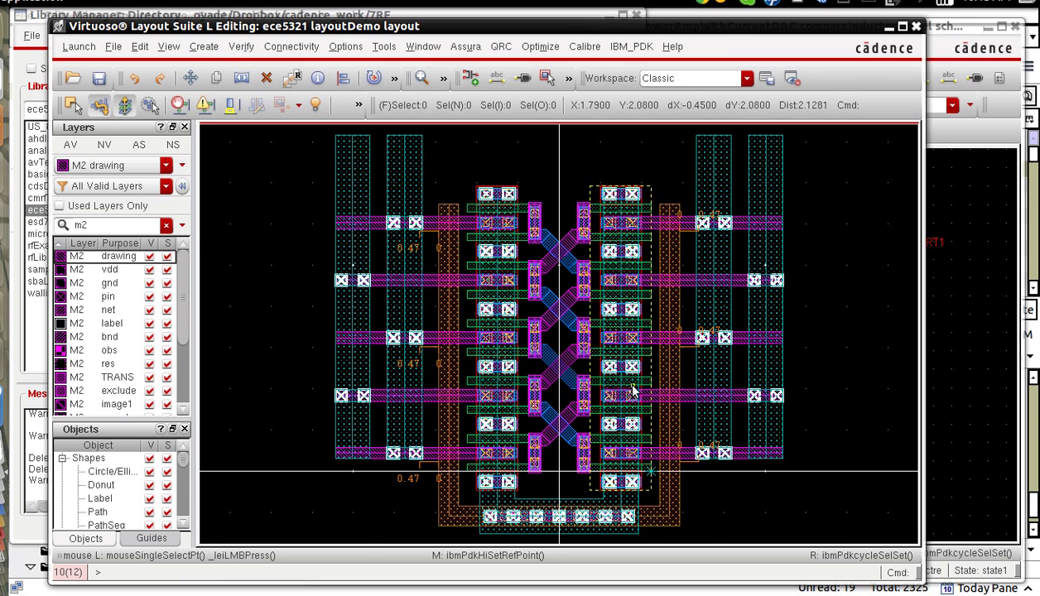
Stretch the upper ends of all four vertical M3 strips together up to Y 9.9
scroll(634, 391, "up", 1)
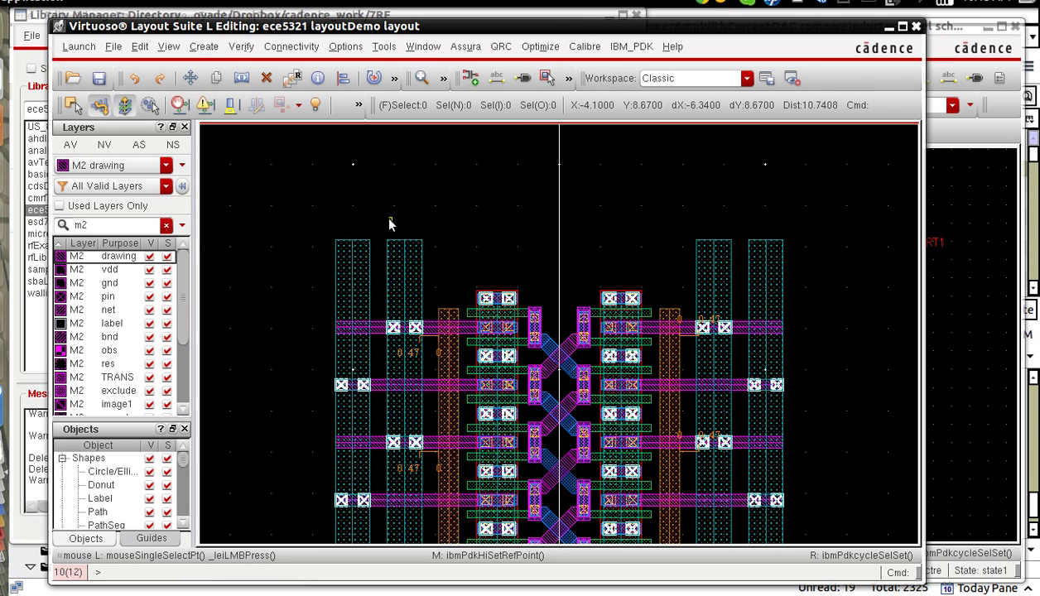
key("s")
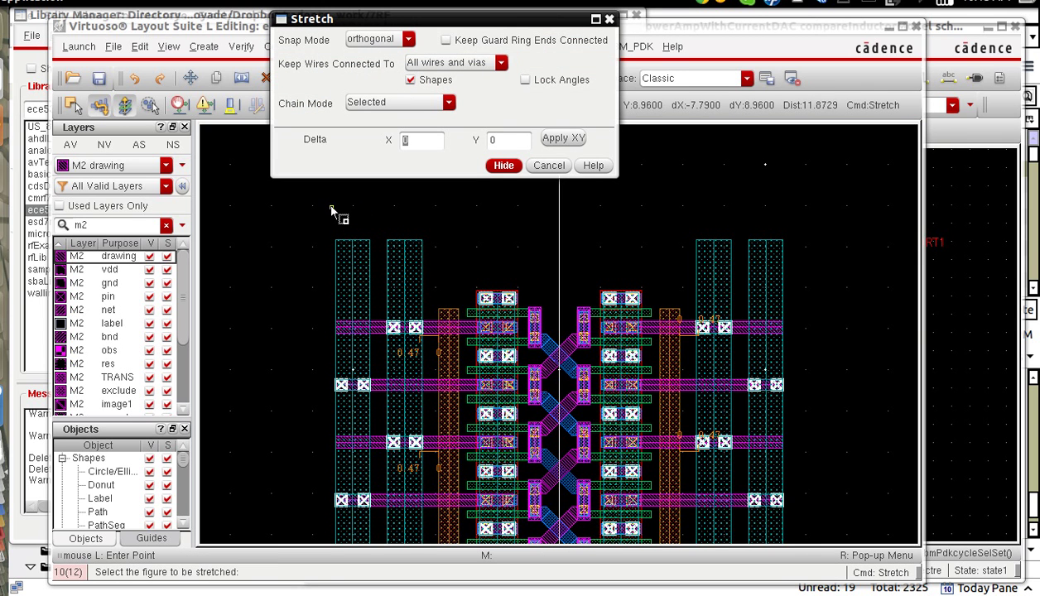
left_click(332, 210)
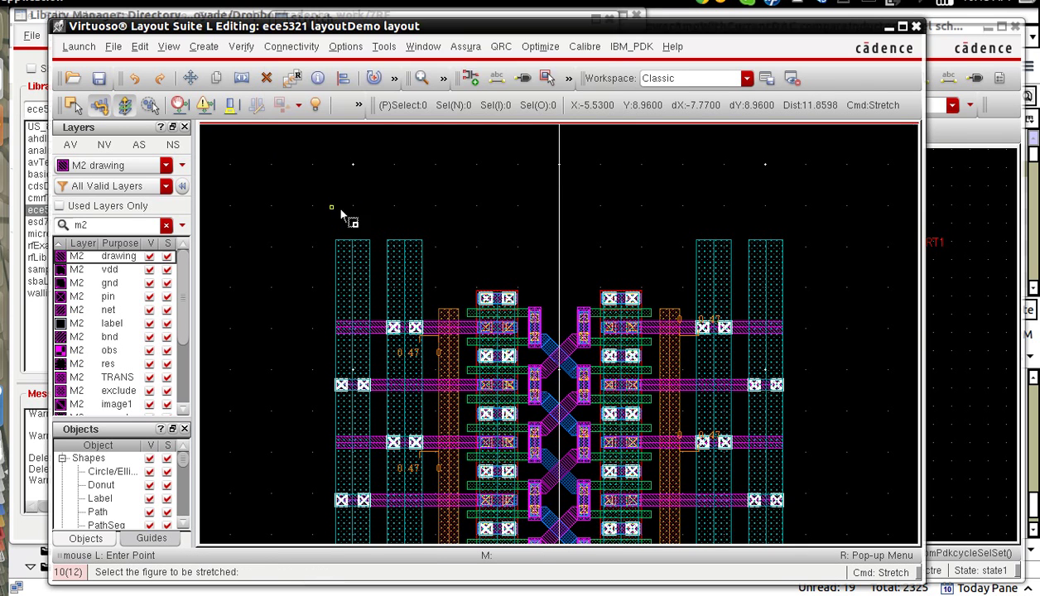
left_click(820, 260)
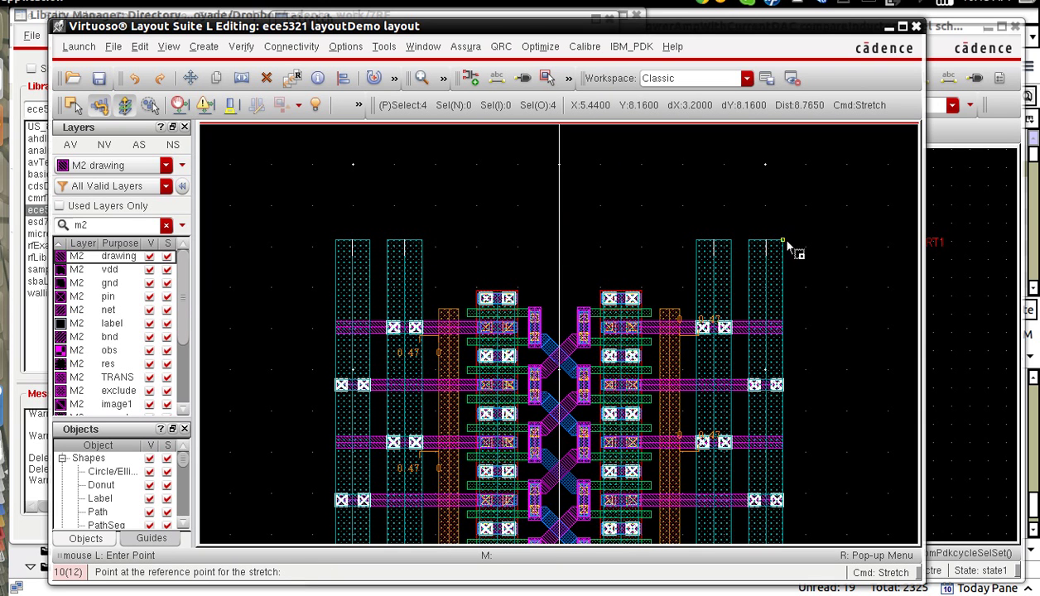
left_click(784, 234)
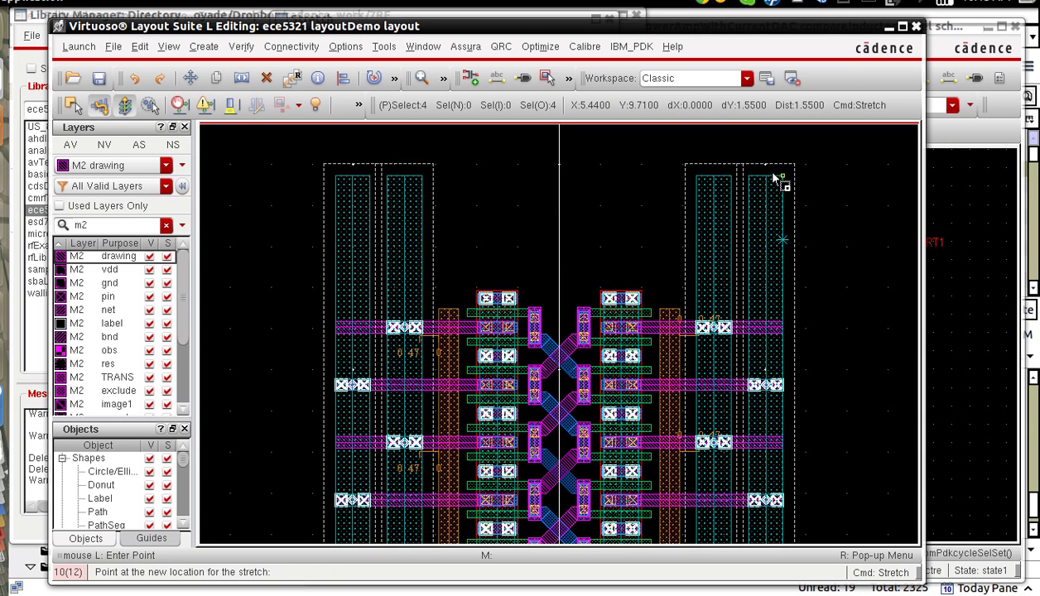
left_click(779, 169)
key("Escape")
Draw a 0.84-wide horizontal M2 path across all four M3 strips at Y 9.9, justified so its upper edge is flush with their ends
left_click(118, 259)
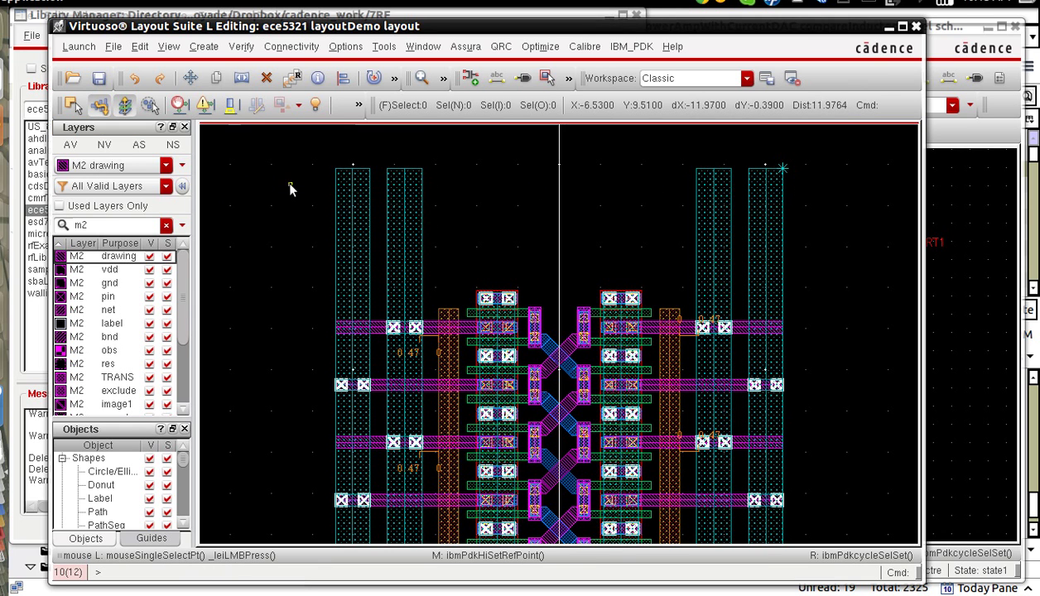
key("p")
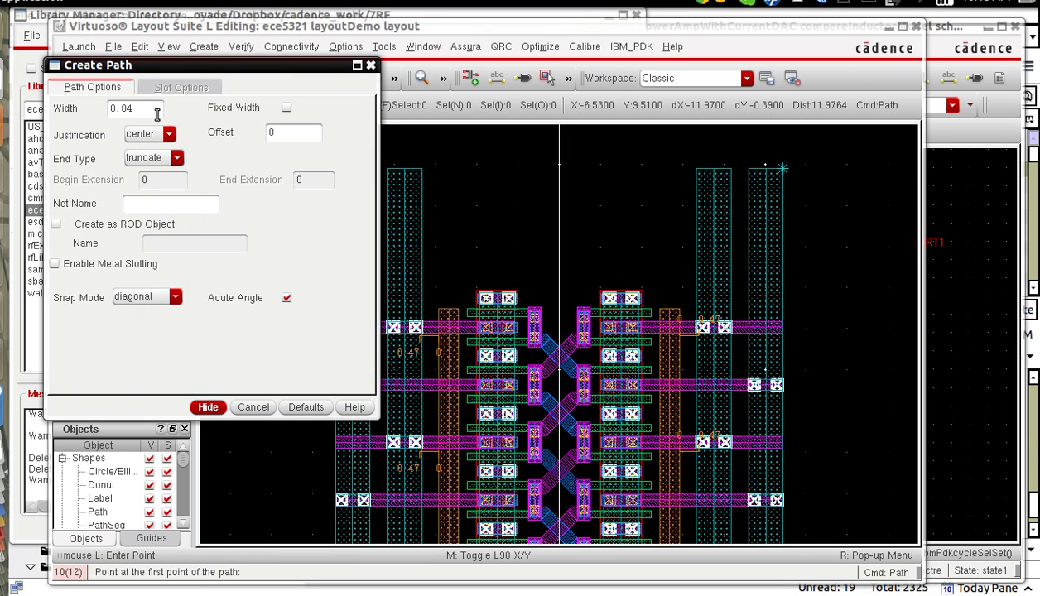
left_click(170, 133)
left_click(171, 147)
left_click(315, 31)
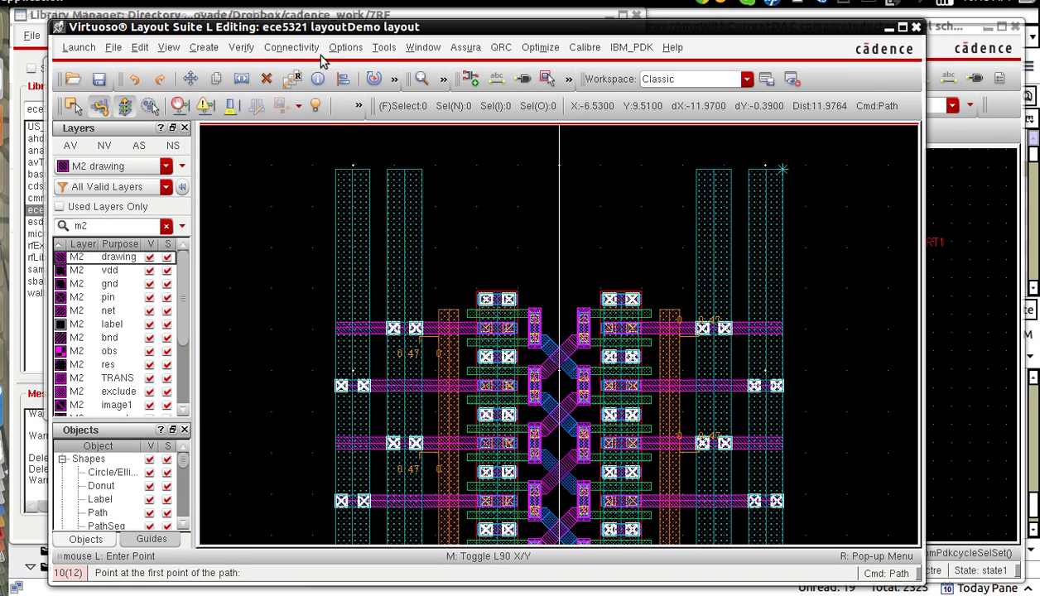
left_click(335, 170)
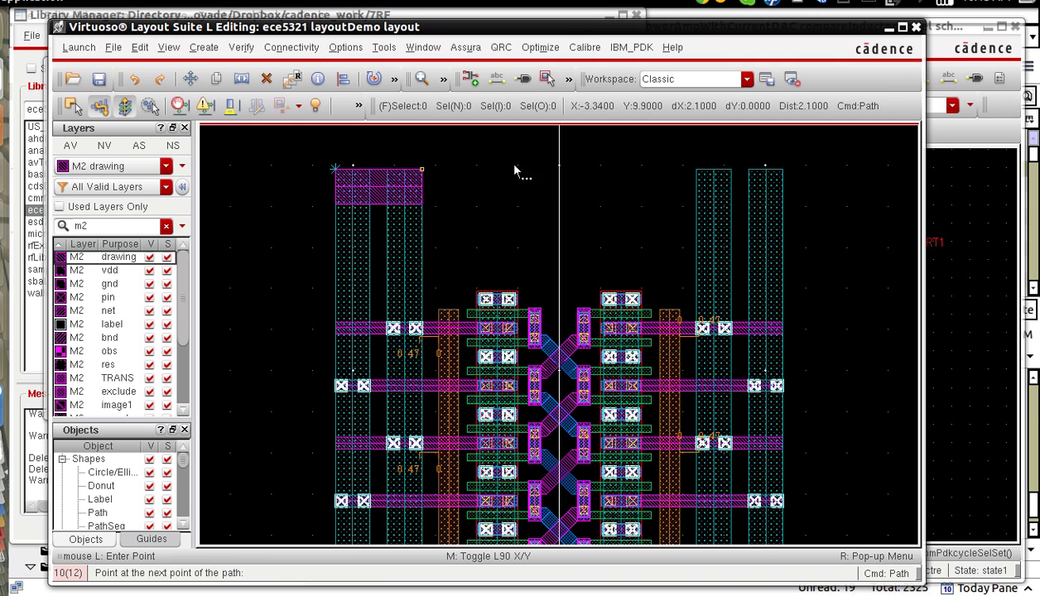
double_click(794, 179)
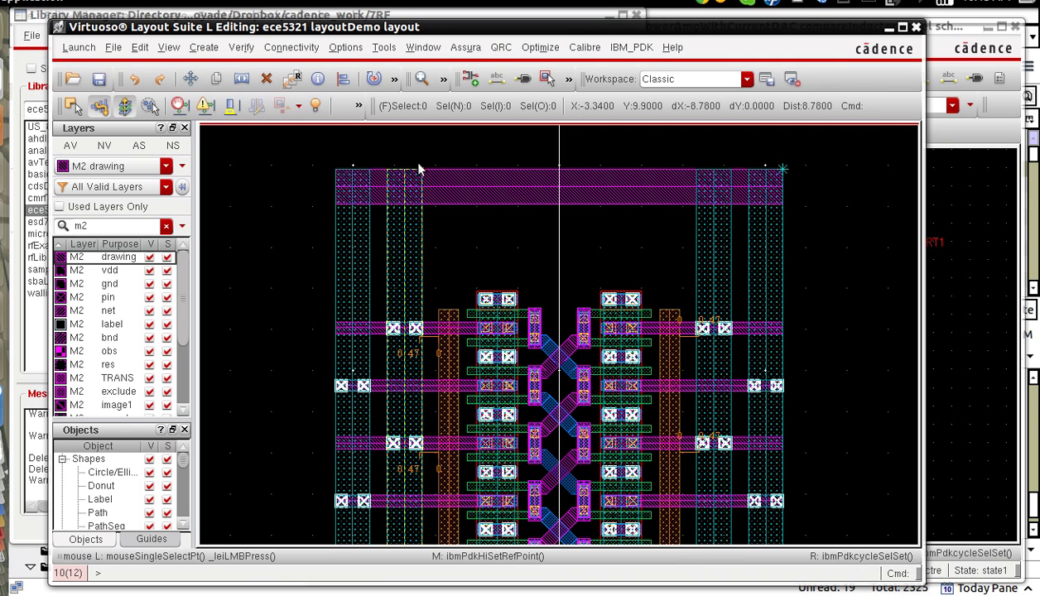
Copy the wide horizontal M2 path straight down by 1.26, so that its upper edge lies at Y 8.64
key("c")
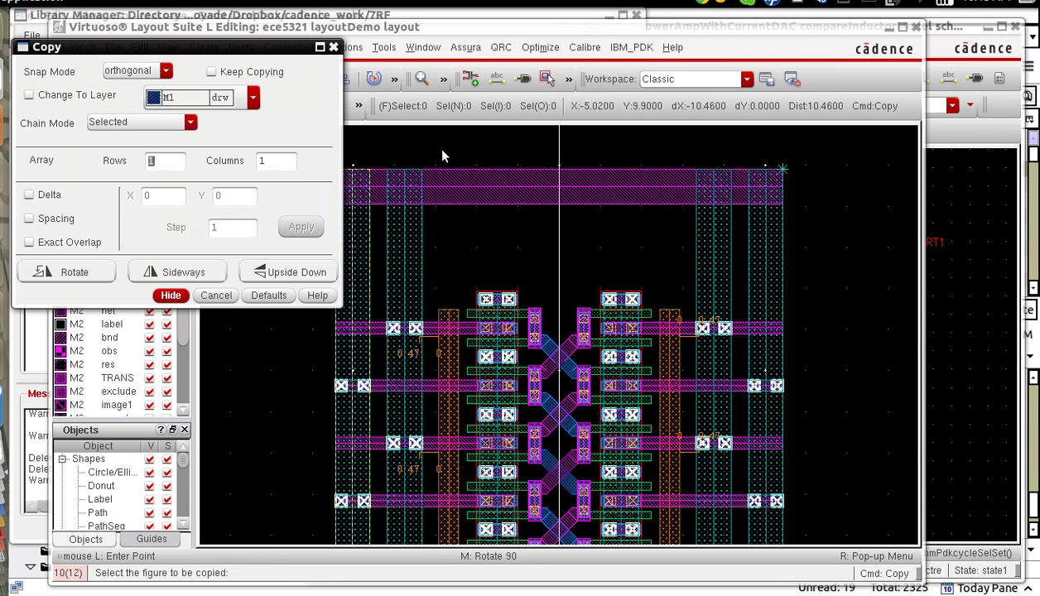
key("Escape")
left_click_drag(815, 152, 323, 220)
key("c")
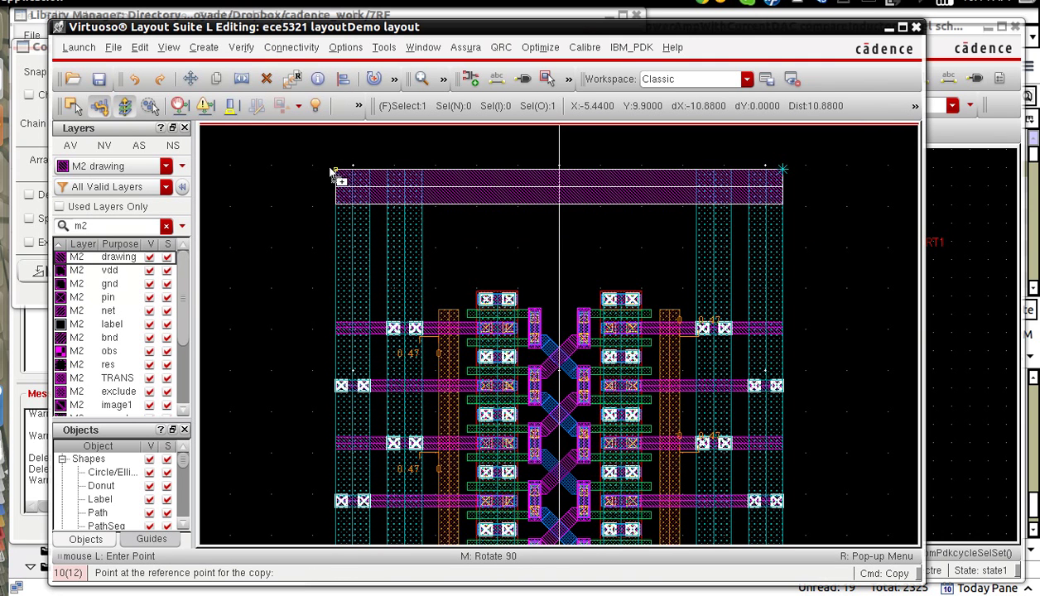
key("F3")
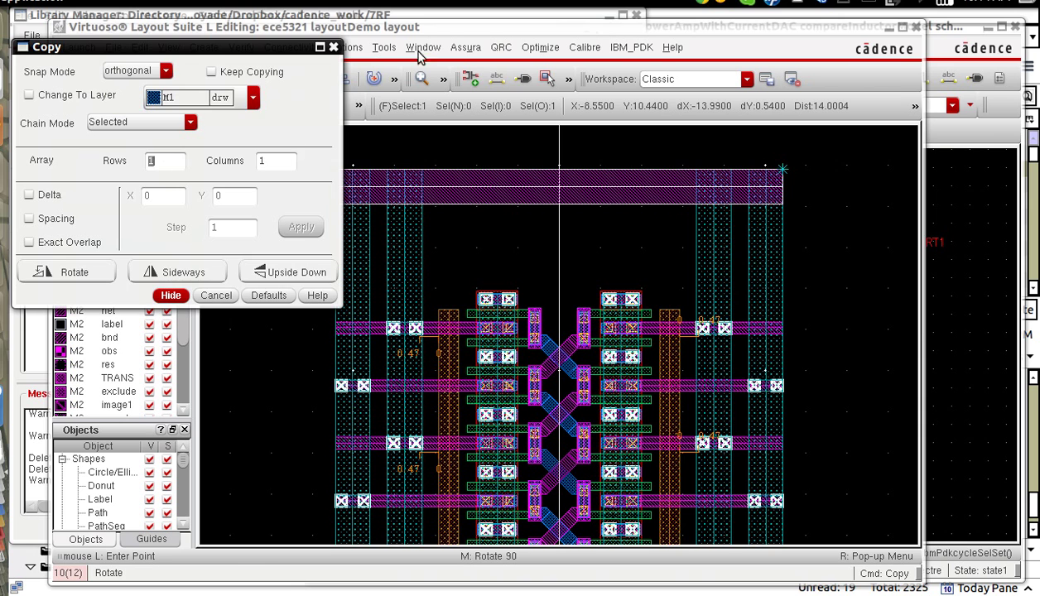
key("F3")
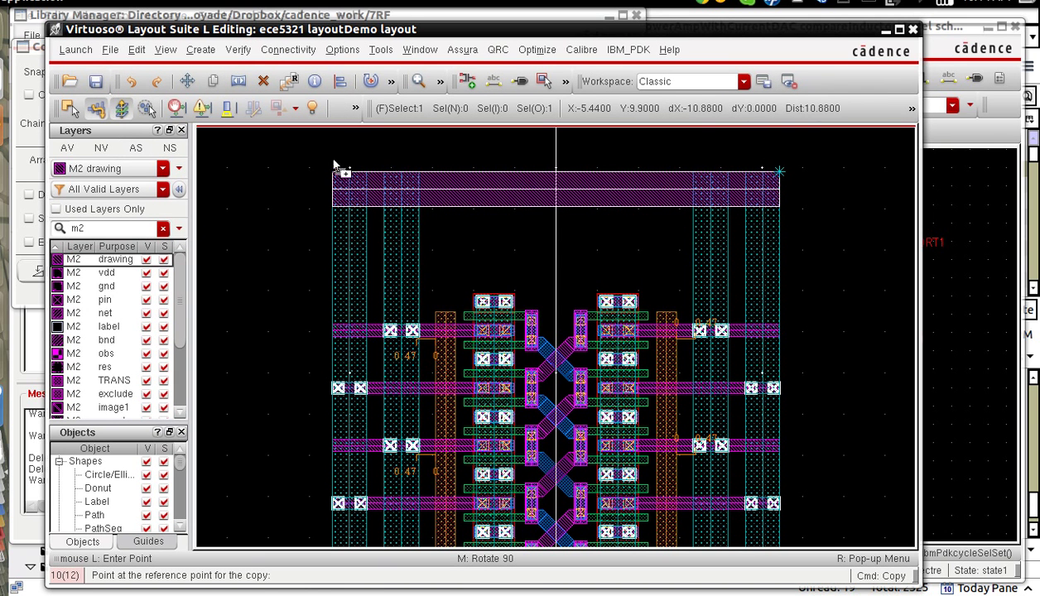
left_click(333, 168)
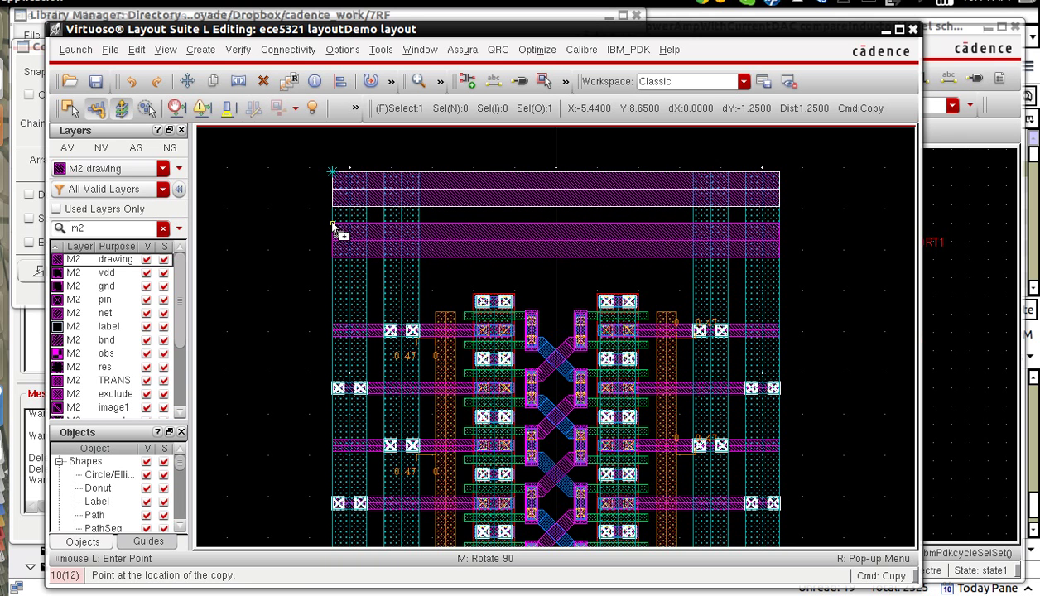
left_click_drag(325, 222, 365, 243)
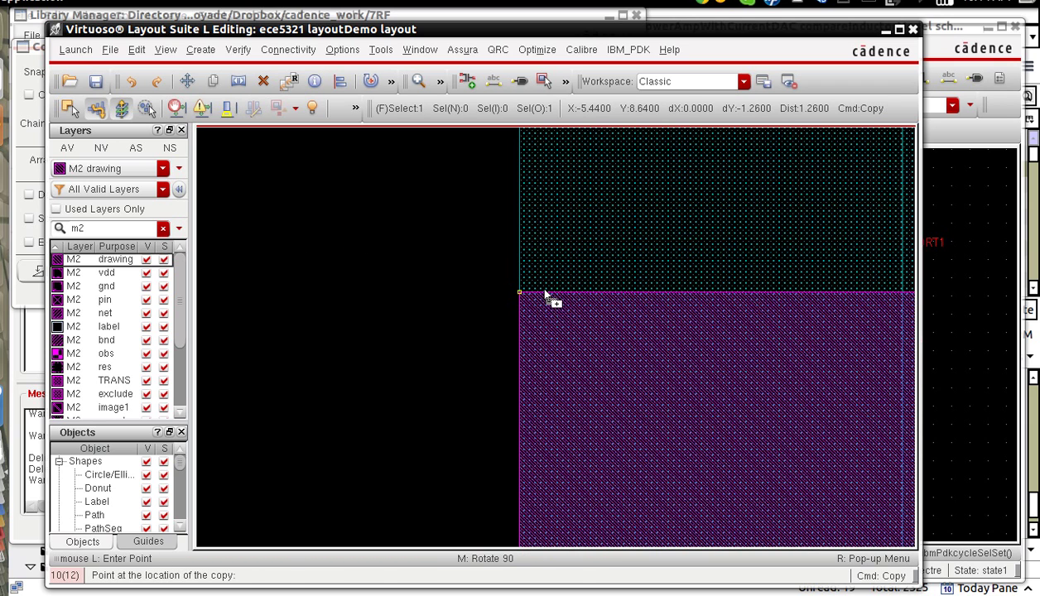
left_click(522, 298)
key("f")
key("Escape")
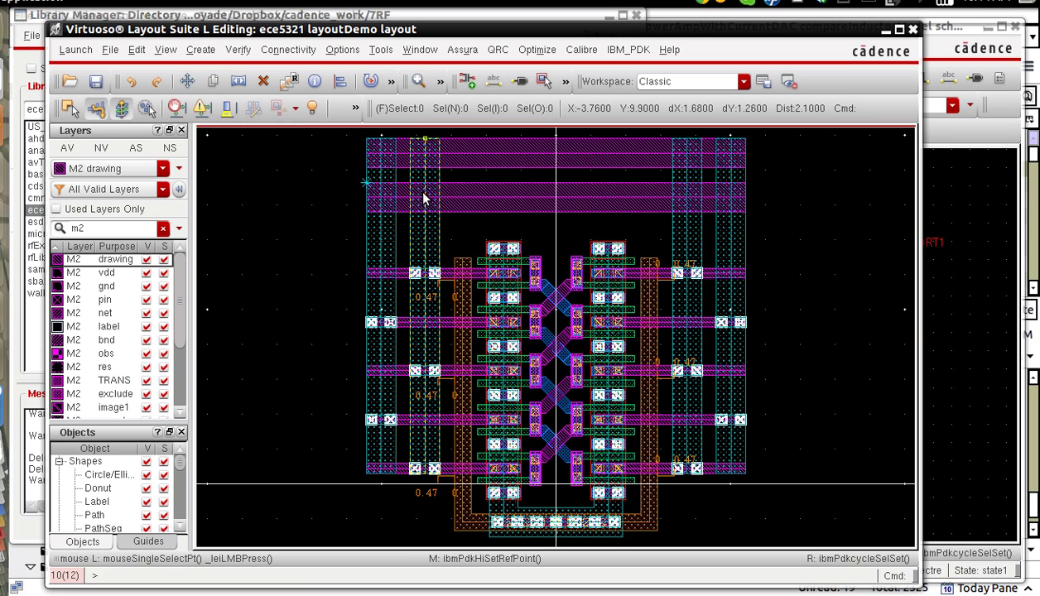
Place 2-row, 2-column M2_M3 vias where the inner left M3 strip crosses the lower M2 path and the outer left strip crosses the upper one
left_click(201, 50)
left_click(214, 154)
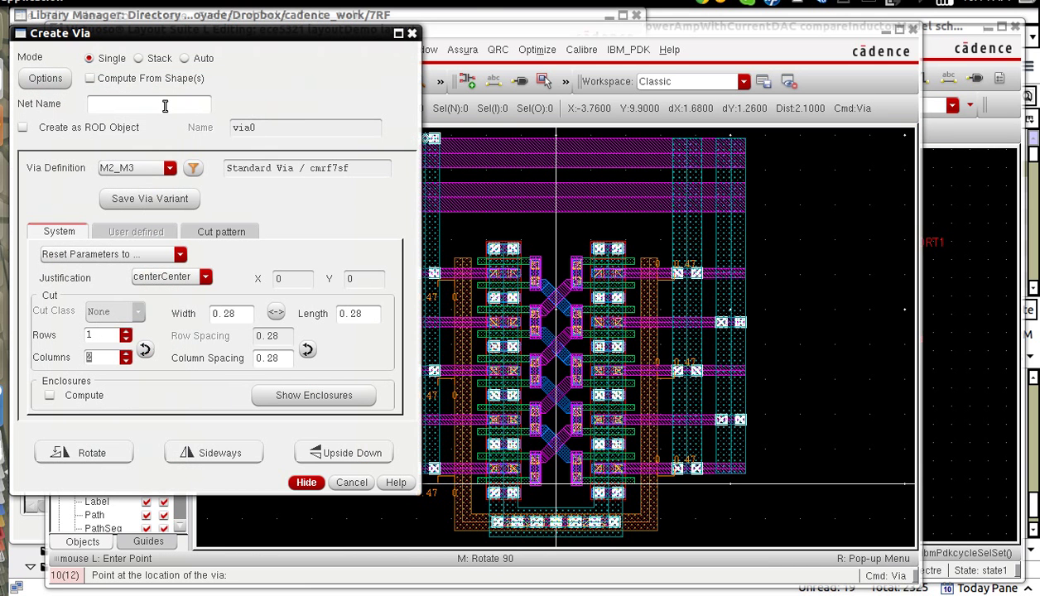
left_click(126, 332)
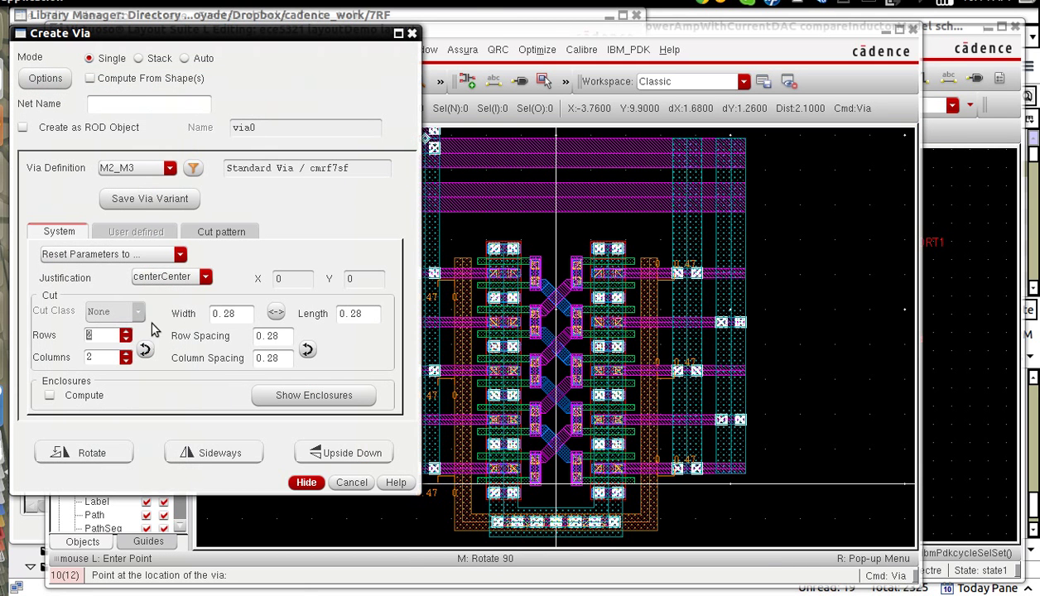
left_click_drag(439, 181, 415, 223)
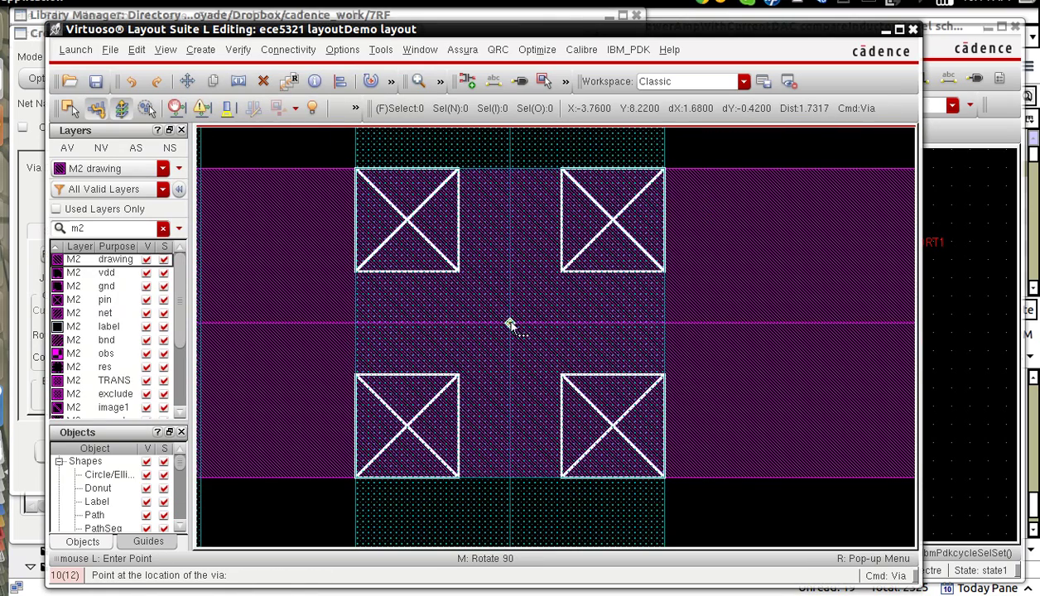
key("f")
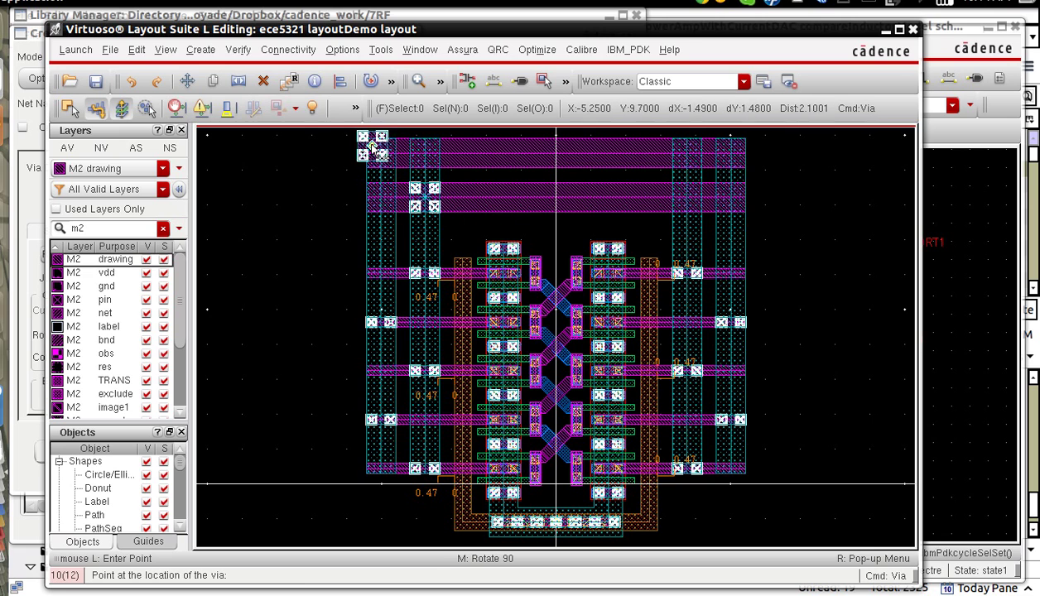
left_click_drag(357, 141, 418, 195)
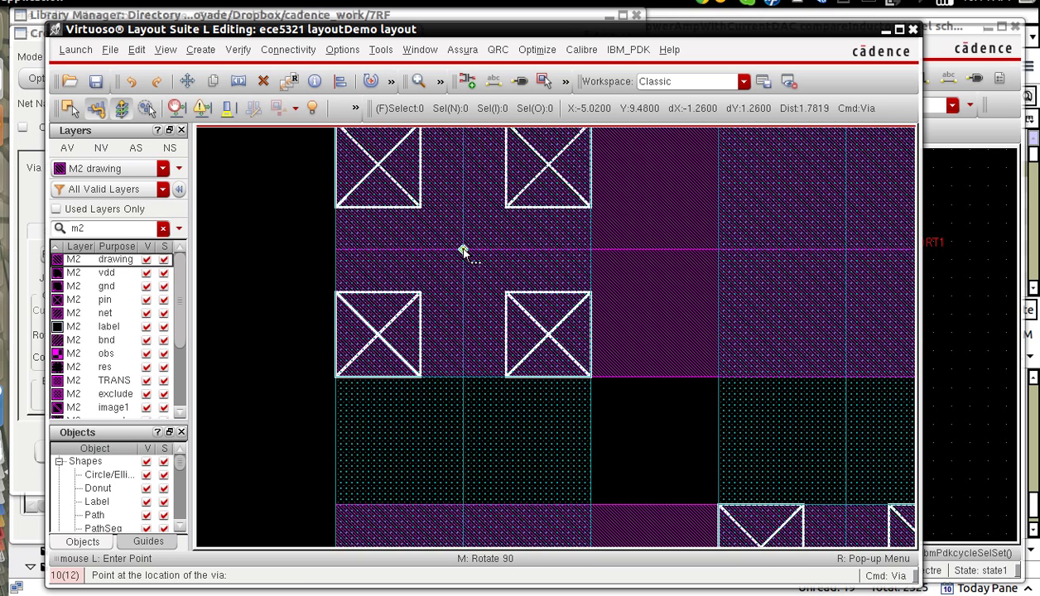
Place the same 2×2 M2_M3 via where the outer right M3 strip crosses the lower M2 path and the inner right strip crosses the upper one
key("f")
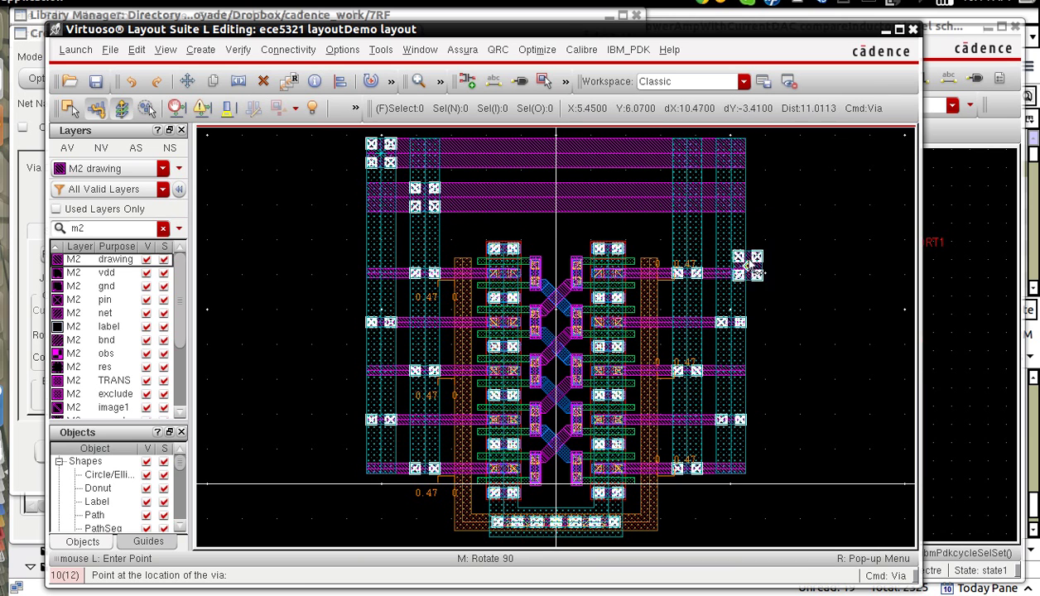
key("z")
left_click(708, 184)
left_click(760, 230)
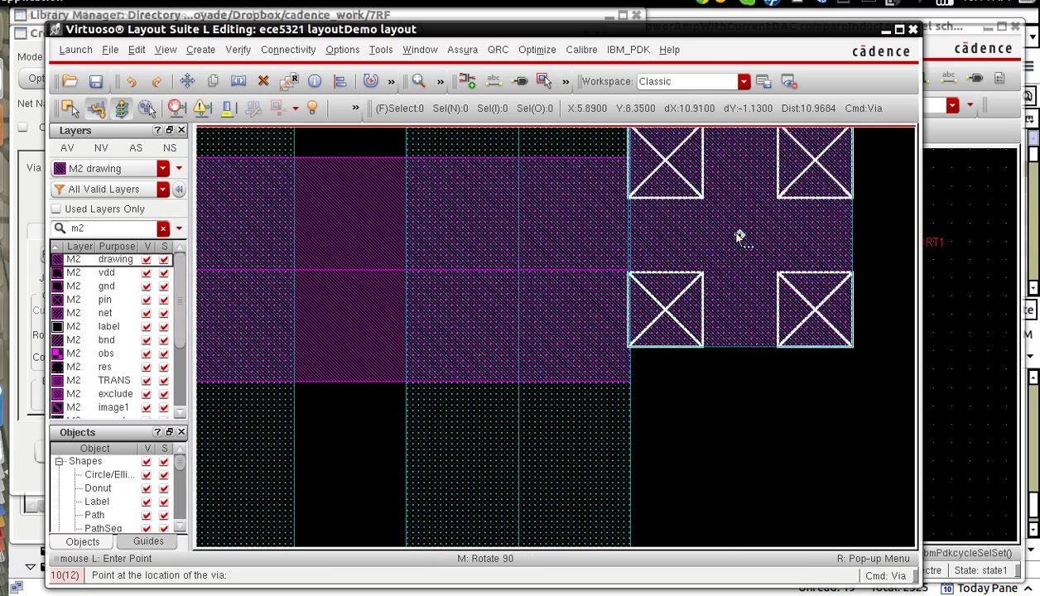
left_click(518, 272)
key("Left")
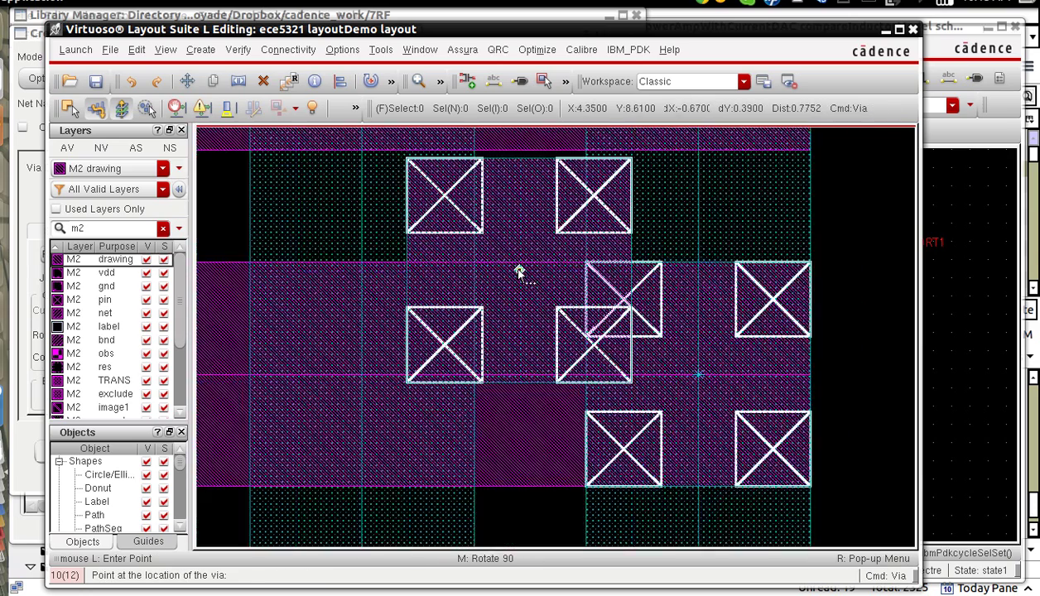
key("Up")
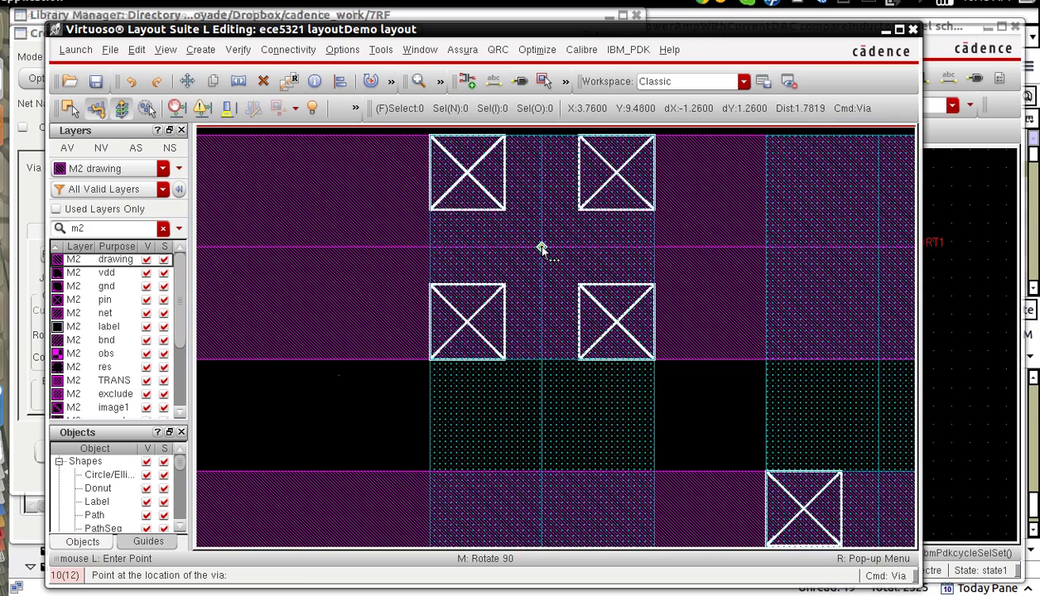
left_click(542, 250)
key("f")
key("Escape")
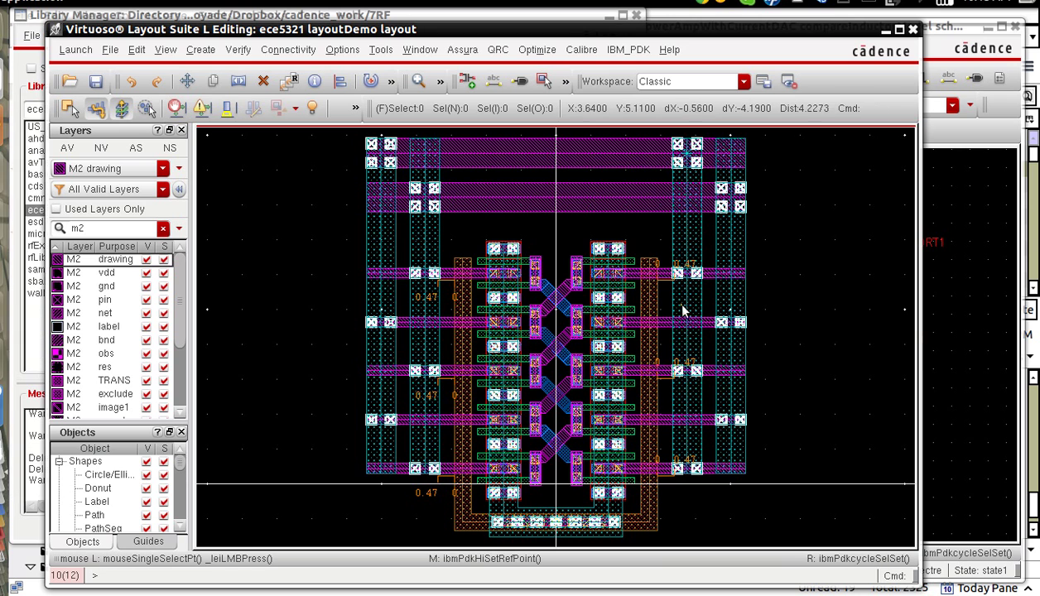